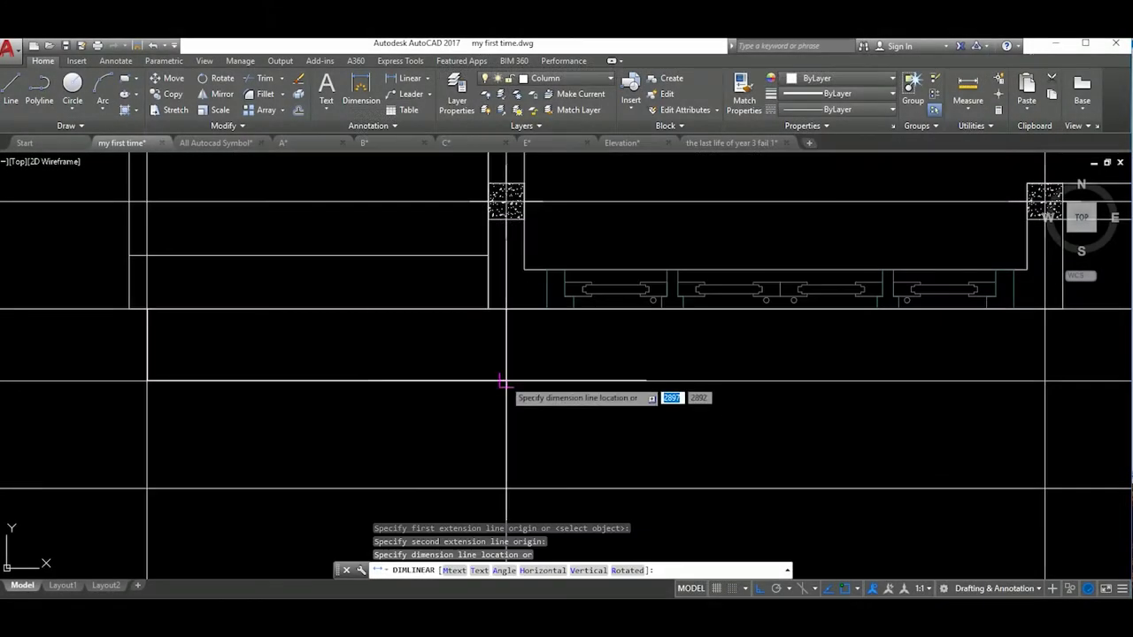
Place the 2000 dimension below the plan and start a new dimension style based on Standard.
left_click(505, 309)
left_click(496, 381)
type("d")
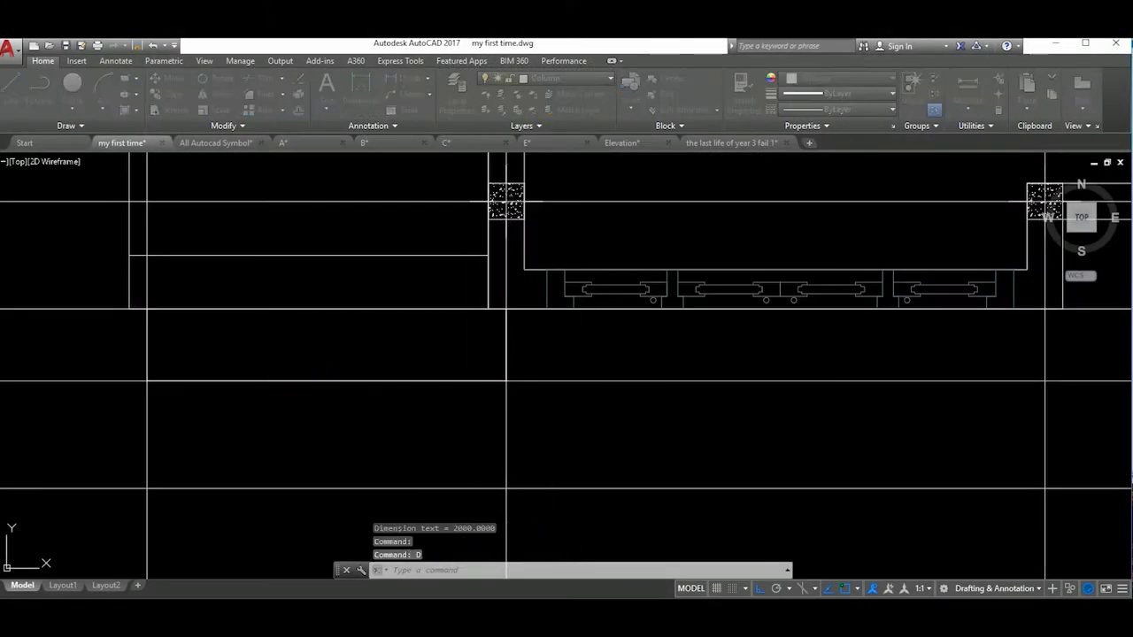
key("Return")
left_click(701, 274)
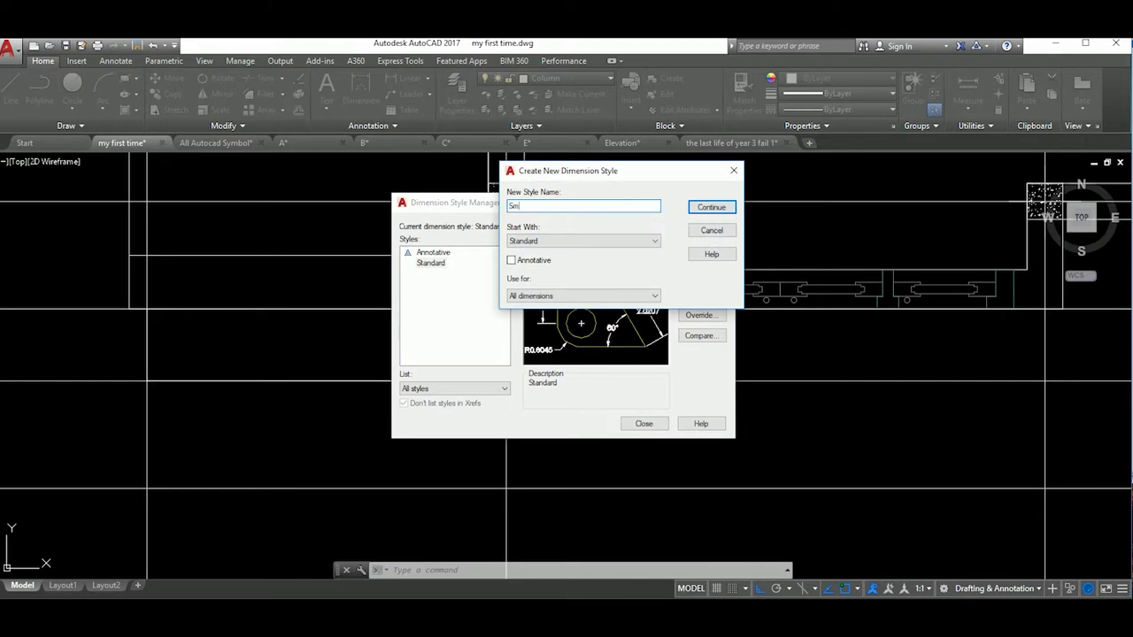
In Small house Lines settings, keep colour ByBlock and set baseline spacing, extension and offset to 10.
left_click(717, 209)
left_click(456, 119)
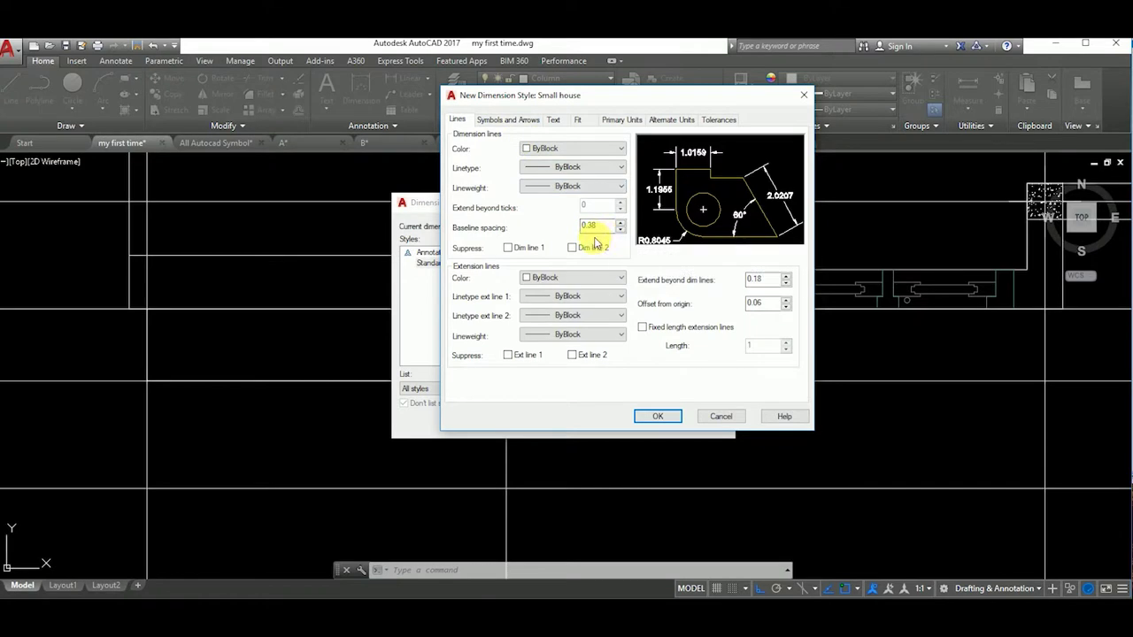
left_click(582, 148)
left_click(581, 148)
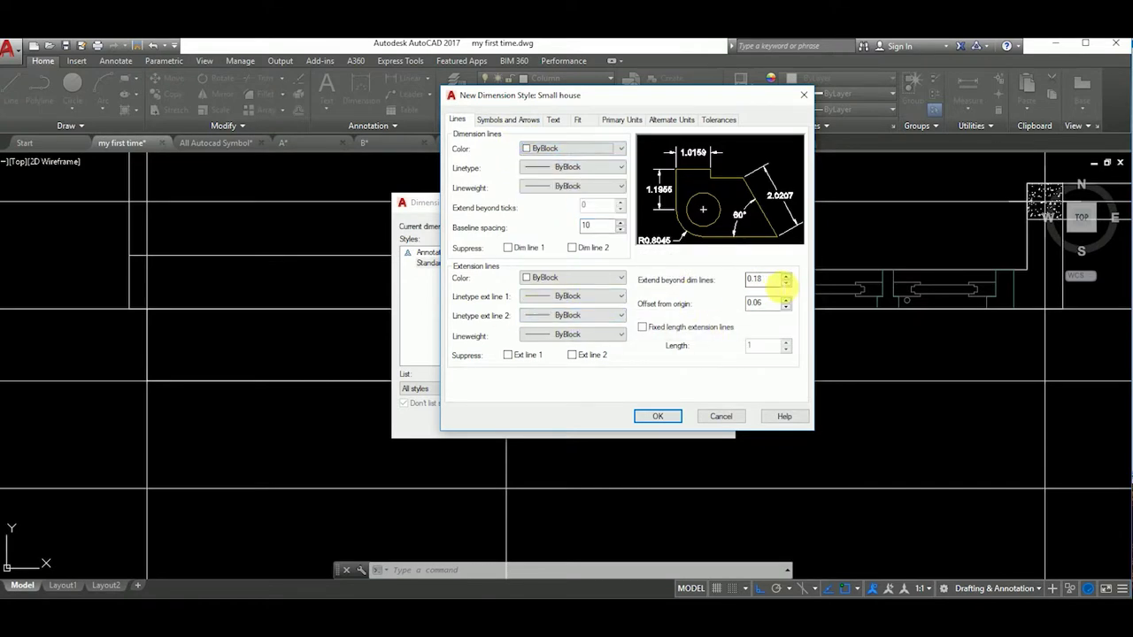
left_click(768, 279)
type("10")
key("Tab")
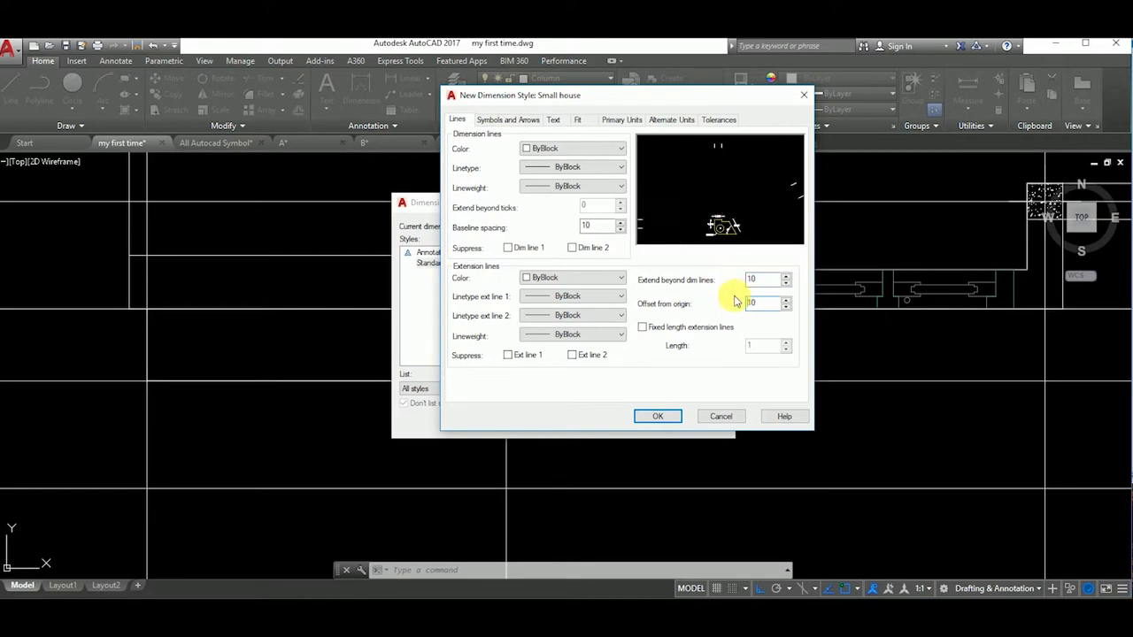
left_click(509, 119)
Use architectural tick arrowheads of size 10 with a center mark of 10.
left_click(513, 161)
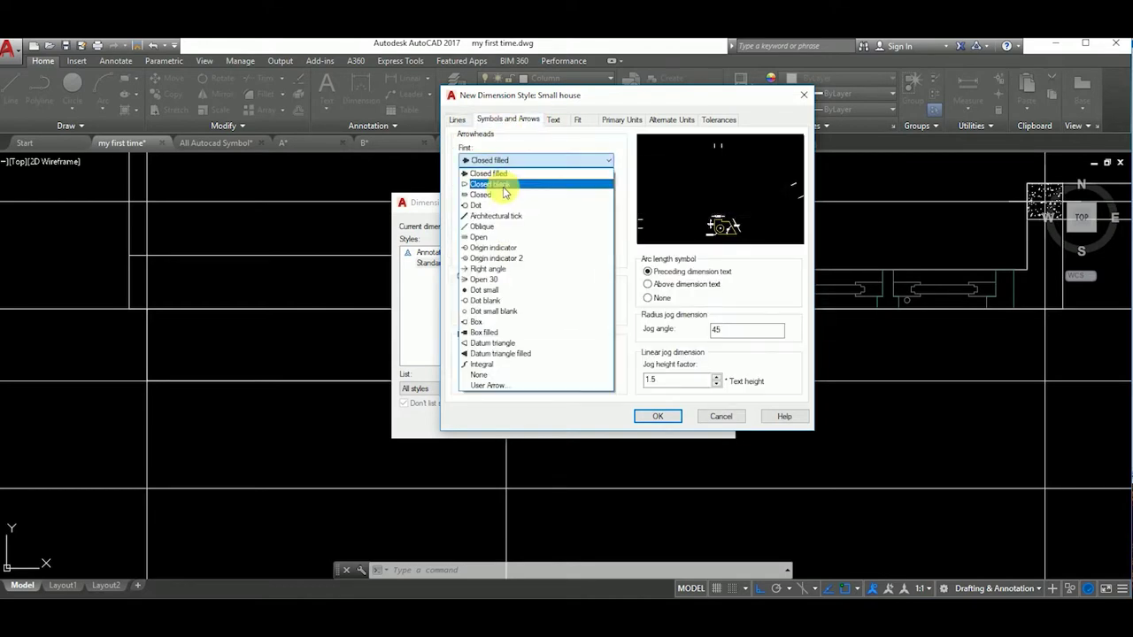
left_click(496, 216)
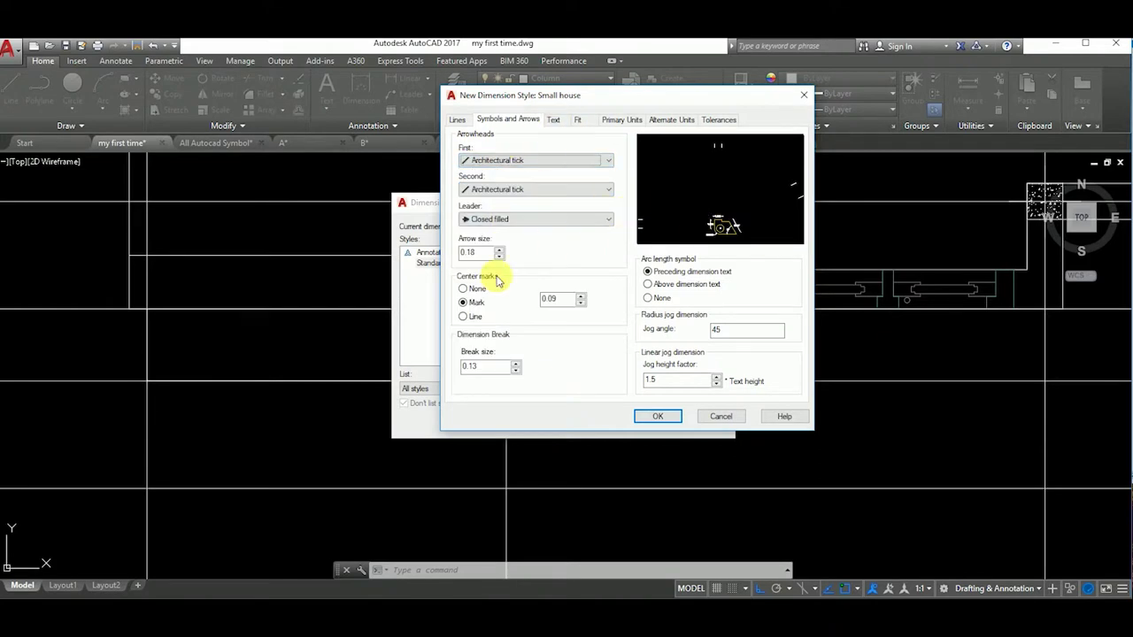
double_click(558, 300)
type("10")
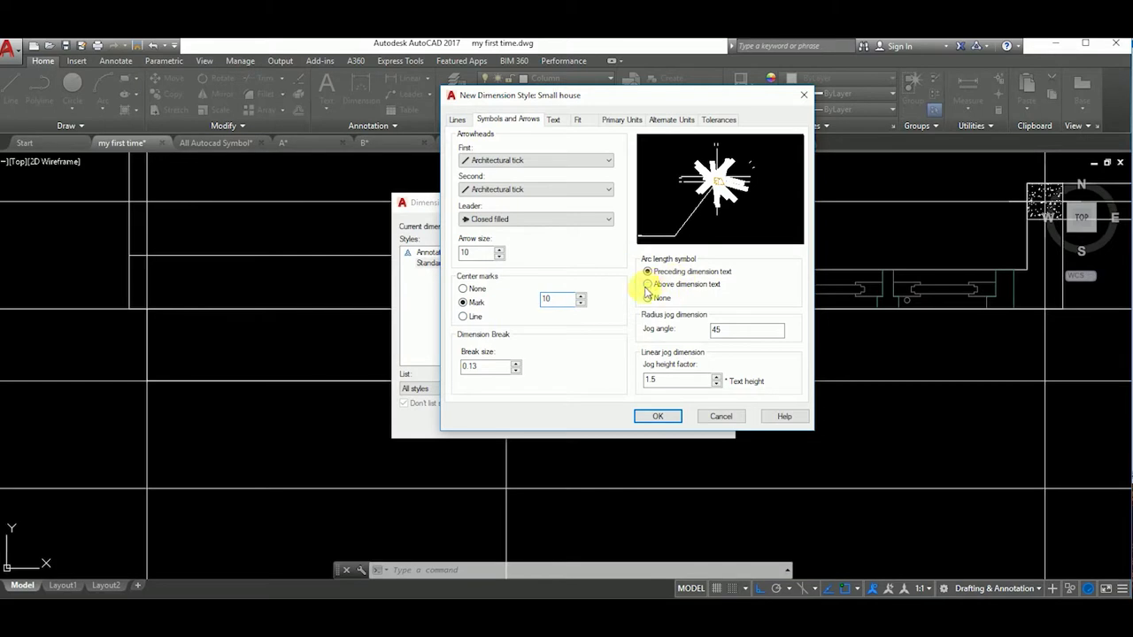
key("ctrl+Tab")
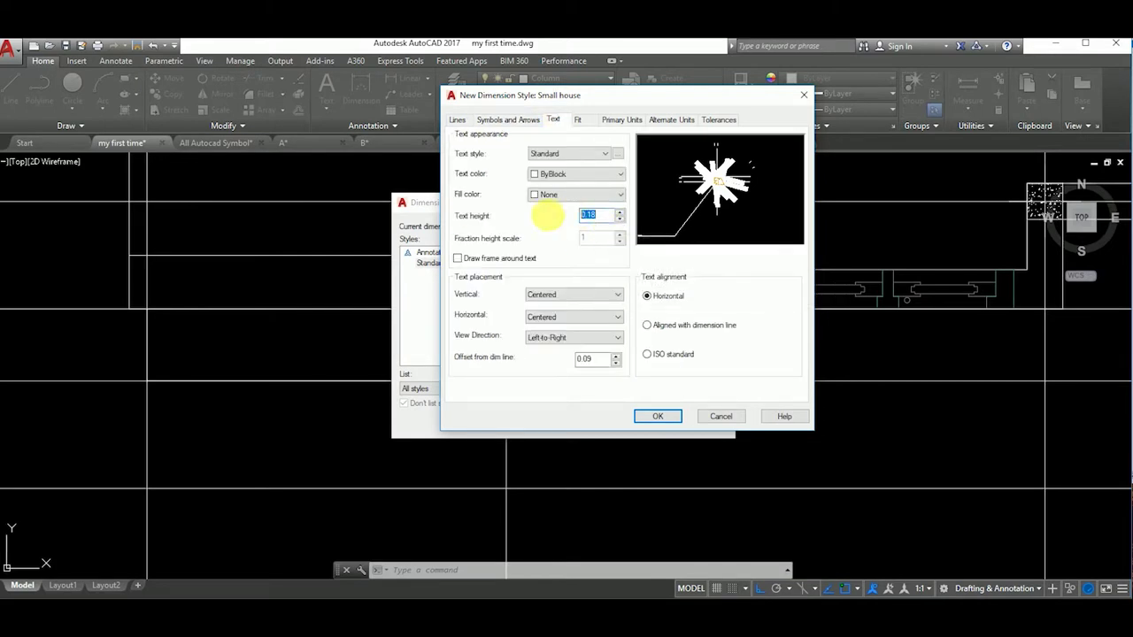
left_click(506, 121)
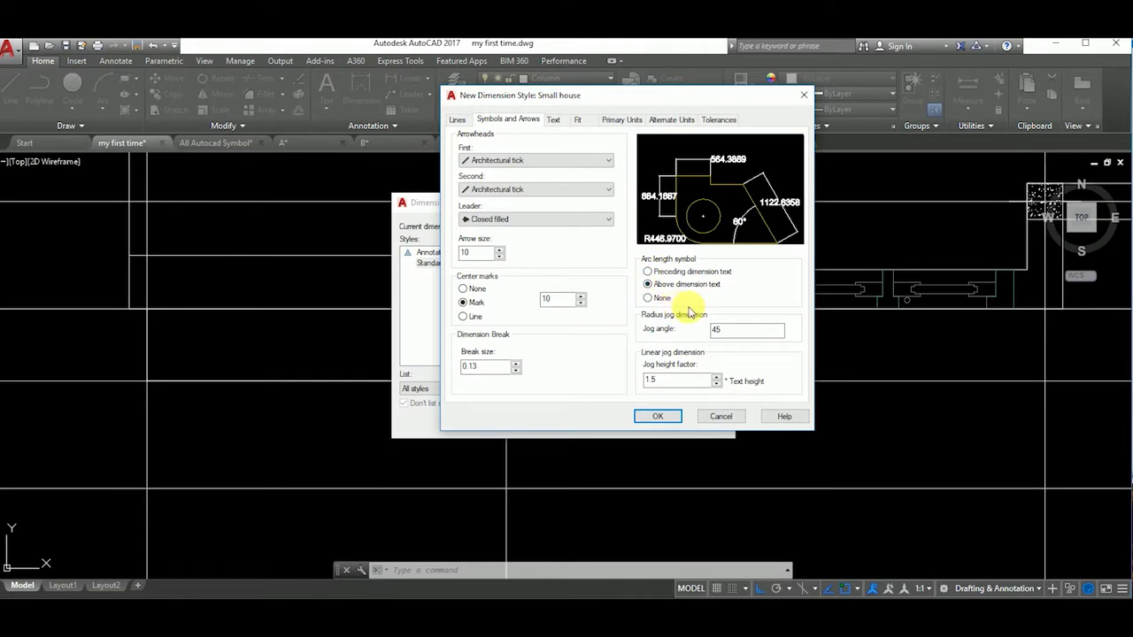
Make text 100 high, above, centred and aligned with the dimension line, and fit arrows first.
left_click(552, 121)
left_click(575, 295)
left_click(585, 311)
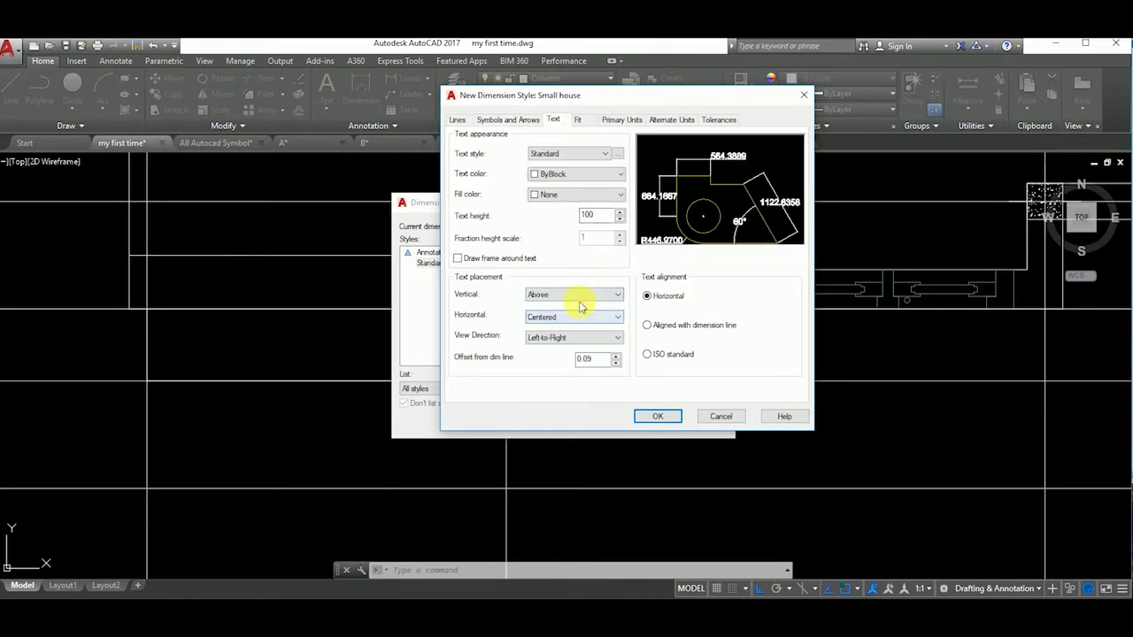
left_click(584, 316)
left_click(576, 355)
left_click(585, 317)
left_click(584, 329)
left_click(671, 327)
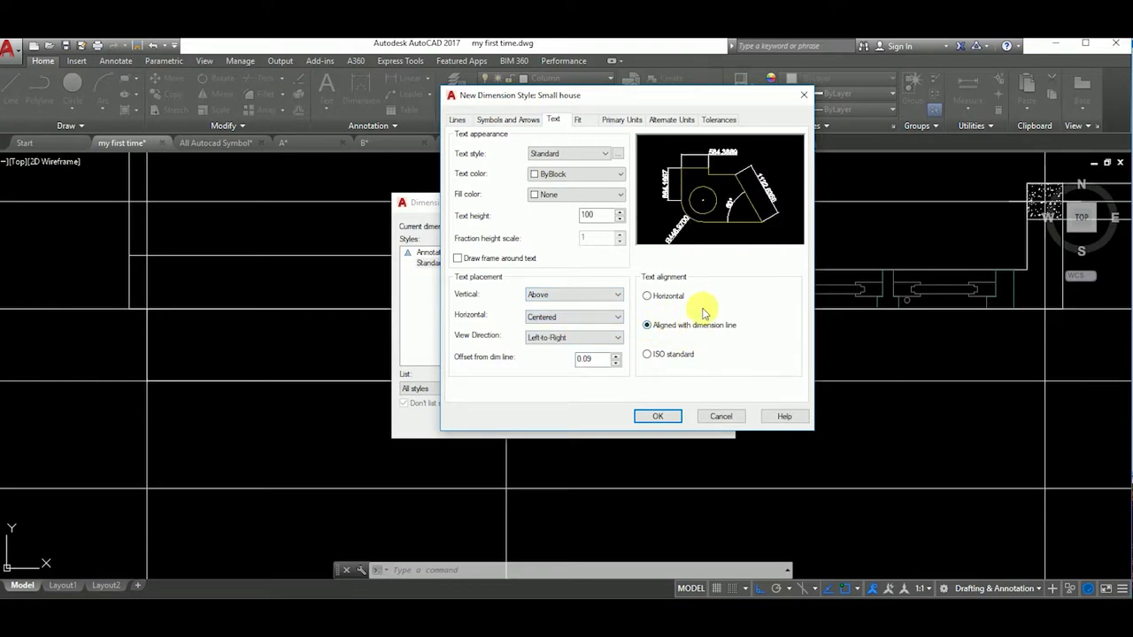
left_click(579, 121)
left_click(461, 200)
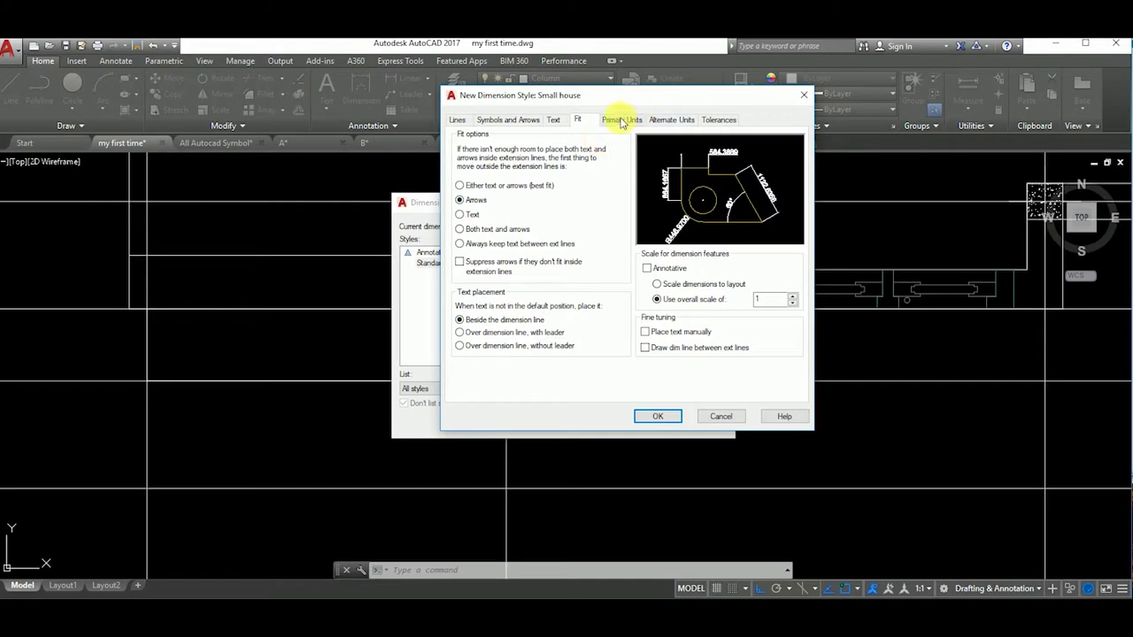
Set the primary units precision to 0 so dimensions round to whole numbers.
left_click(623, 119)
left_click(620, 148)
left_click(620, 167)
left_click(575, 177)
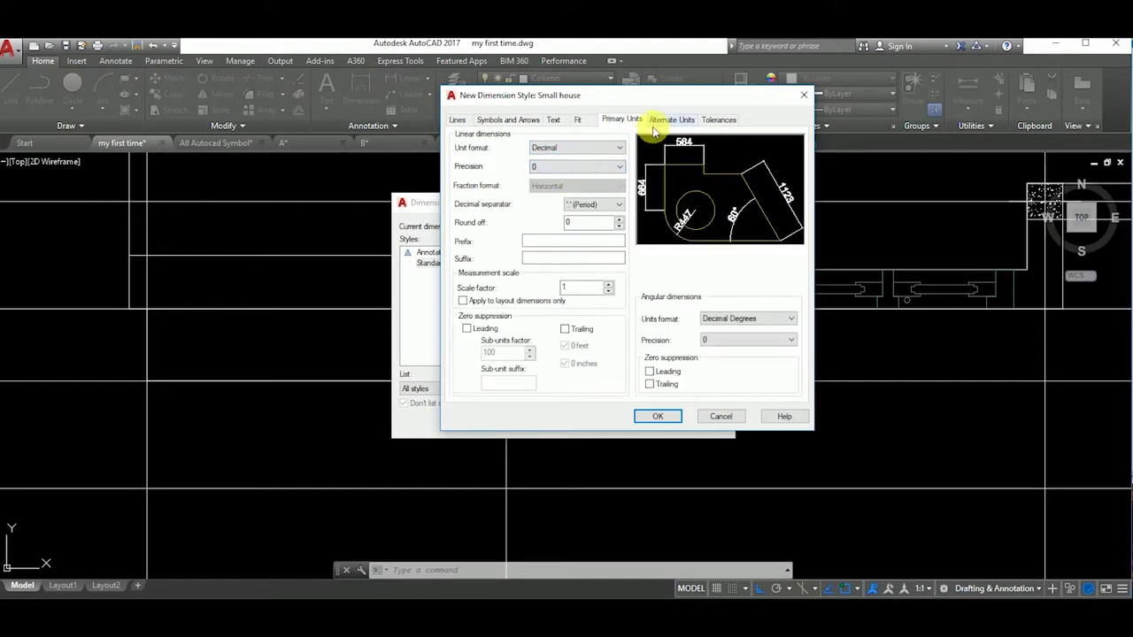
left_click(666, 121)
left_click(719, 122)
left_click(622, 120)
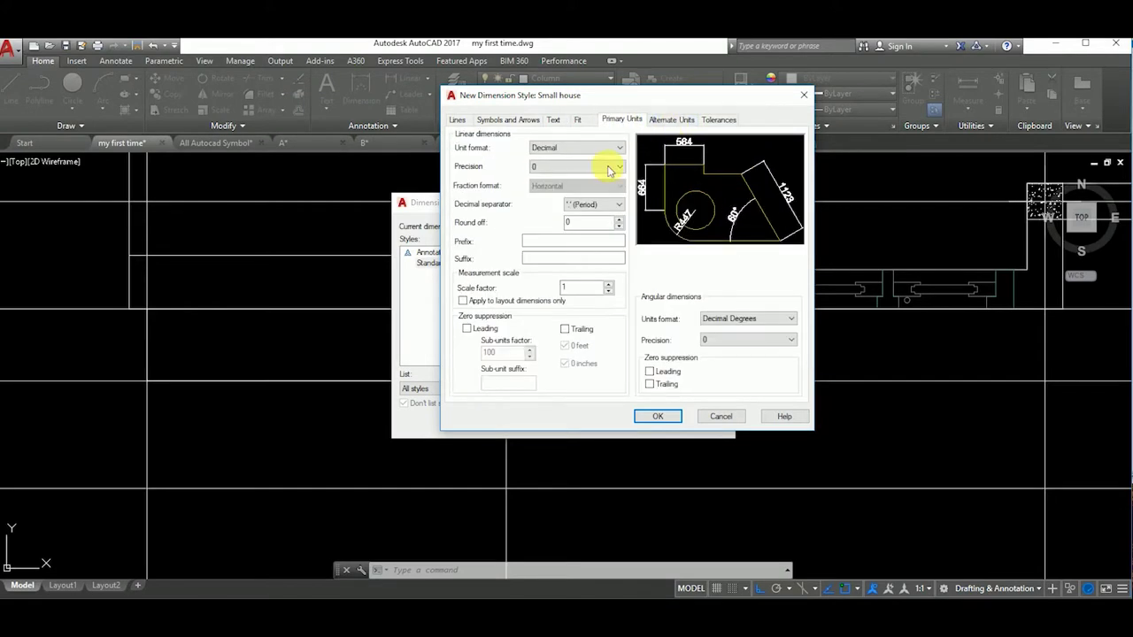
Change tick extension, baseline spacing, extension and offset values to 20 and save Small house.
left_click(552, 121)
left_click(508, 120)
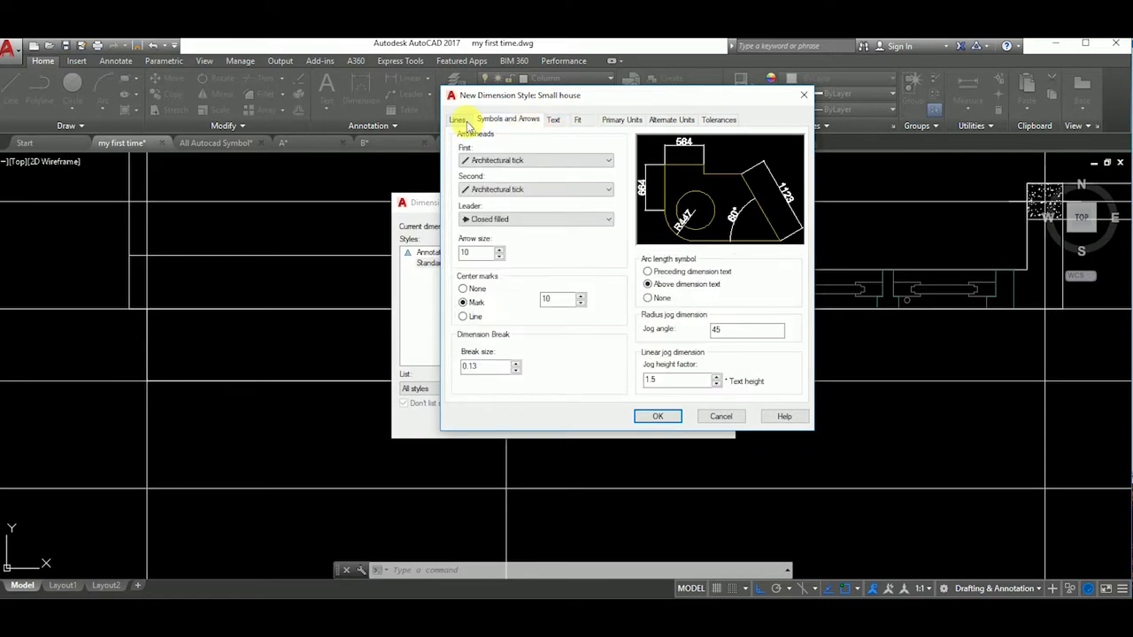
left_click(461, 121)
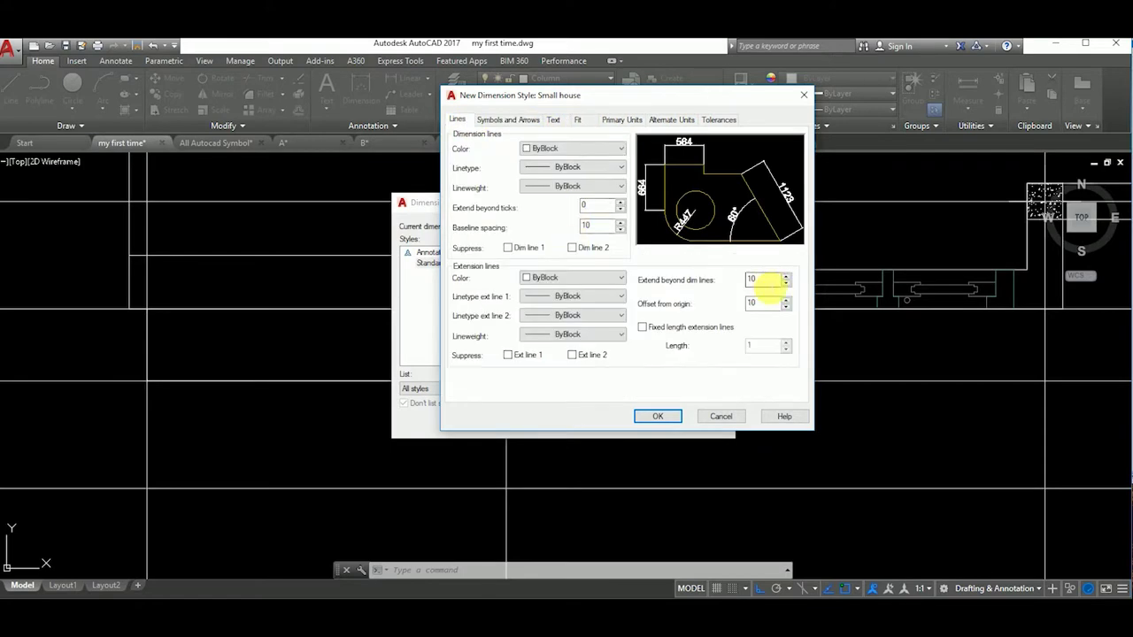
left_click_drag(763, 279, 735, 281)
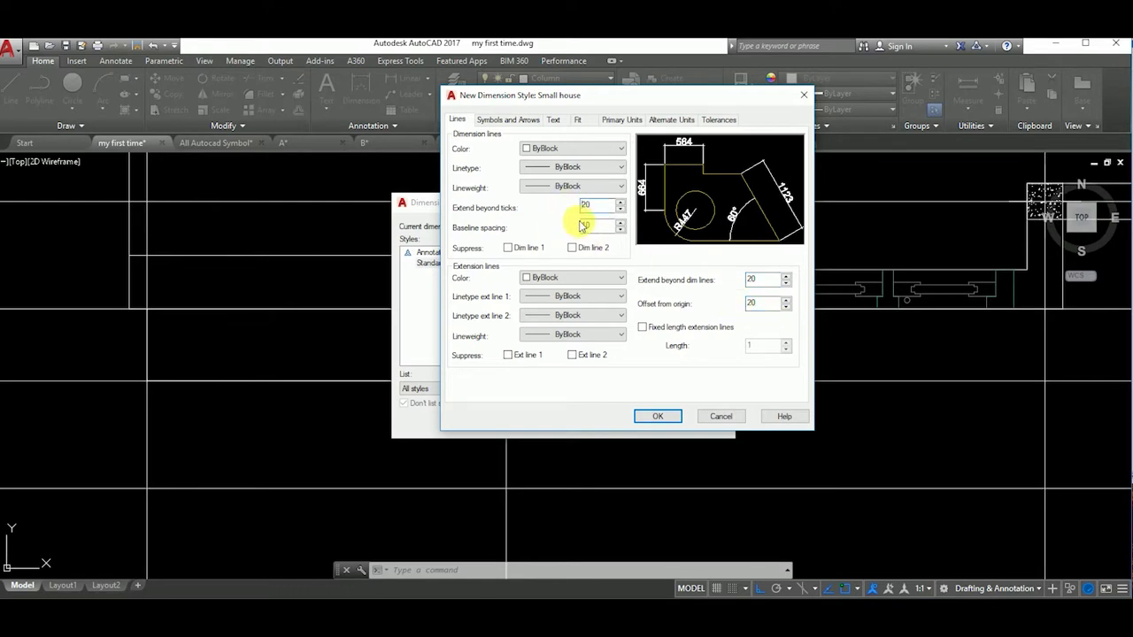
left_click(645, 424)
left_click(726, 205)
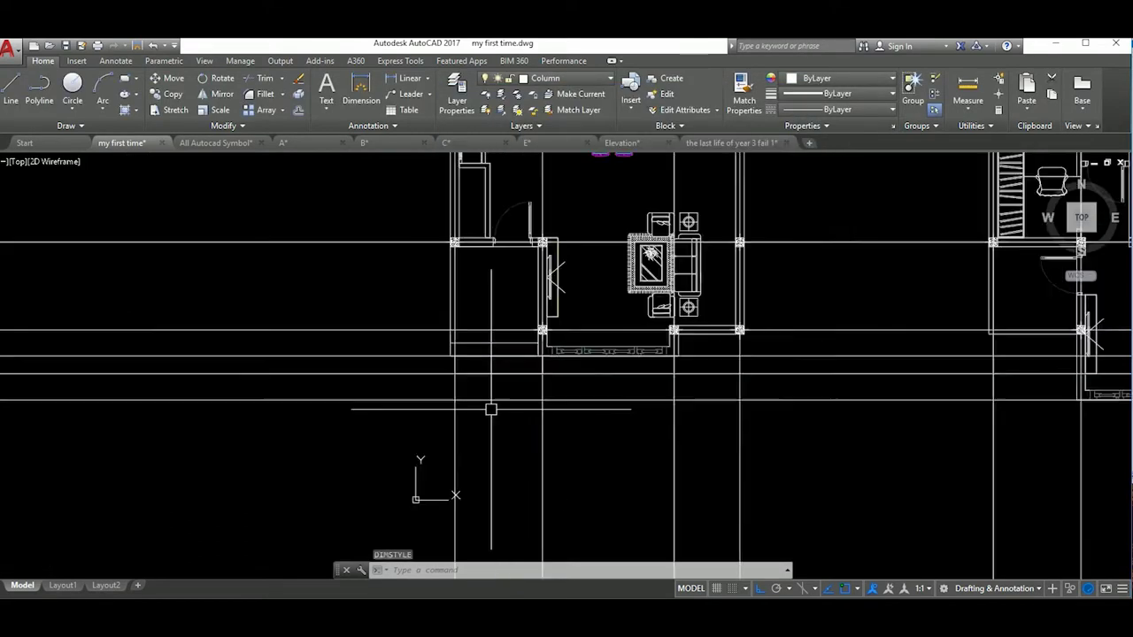
Apply the Small house dimension style to the 2000 dimension from the Annotate dropdown.
left_click(115, 61)
left_click(303, 78)
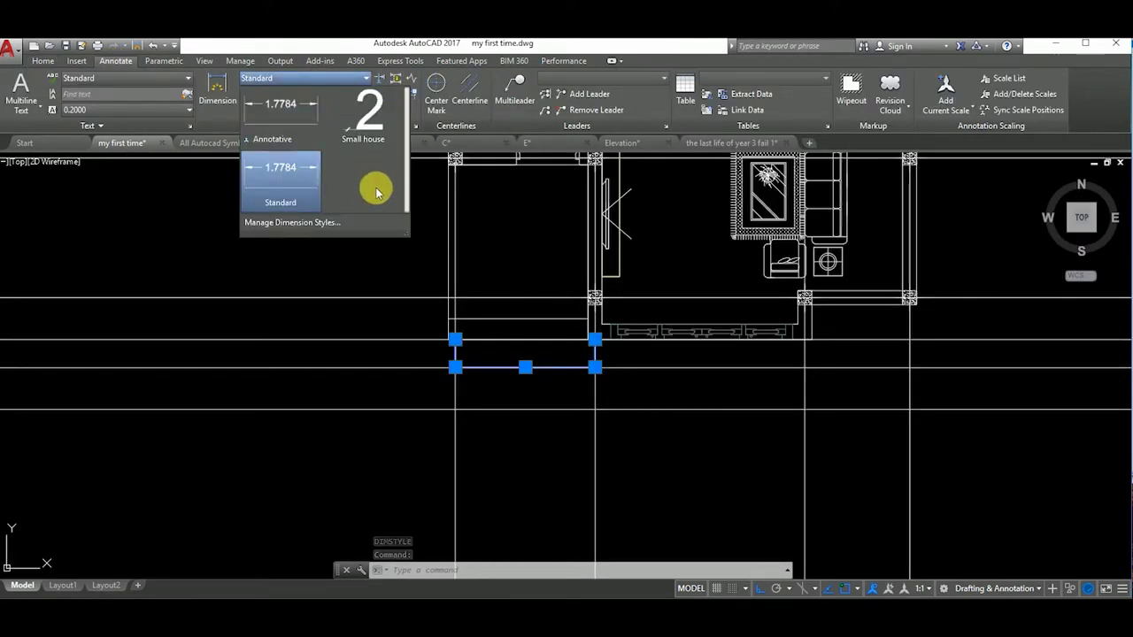
left_click(367, 124)
scroll(525, 367, "up", 3)
scroll(568, 358, "up", 2)
middle_click_drag(568, 357, 591, 372)
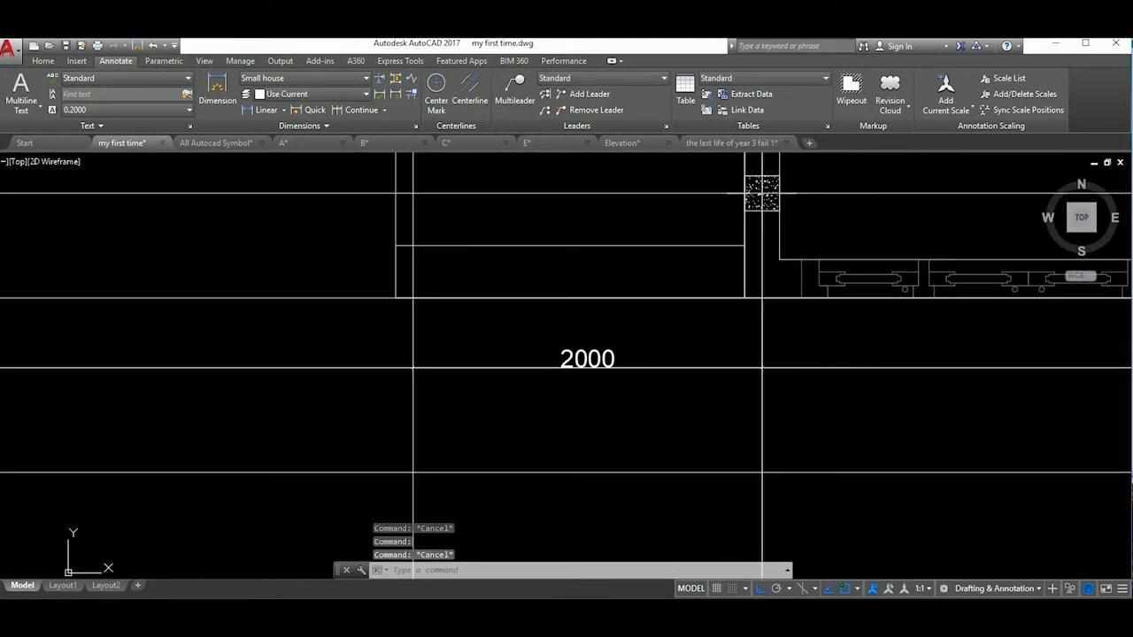
type("D")
key("Return")
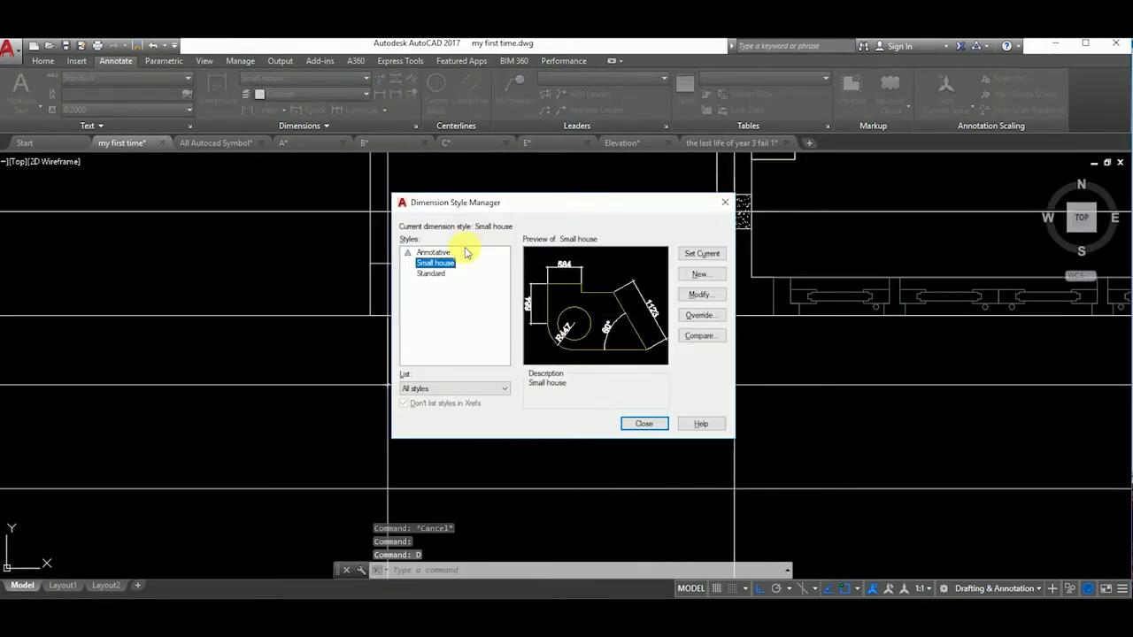
Edit Small house to use 100 baseline spacing and a larger text offset from the dimension line.
left_click(701, 295)
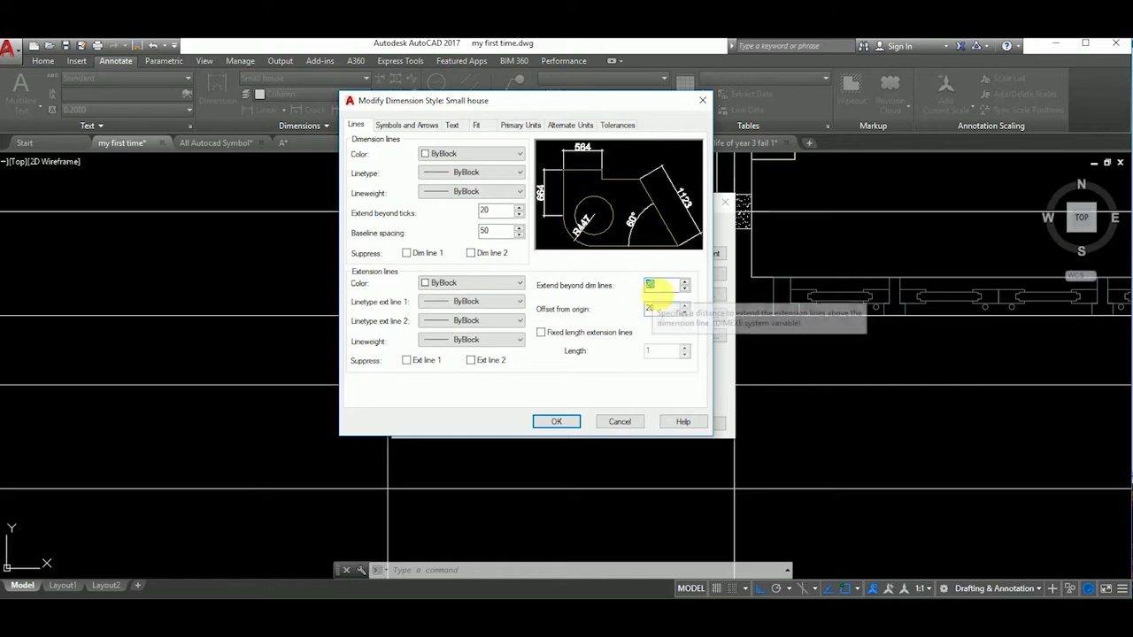
type("5")
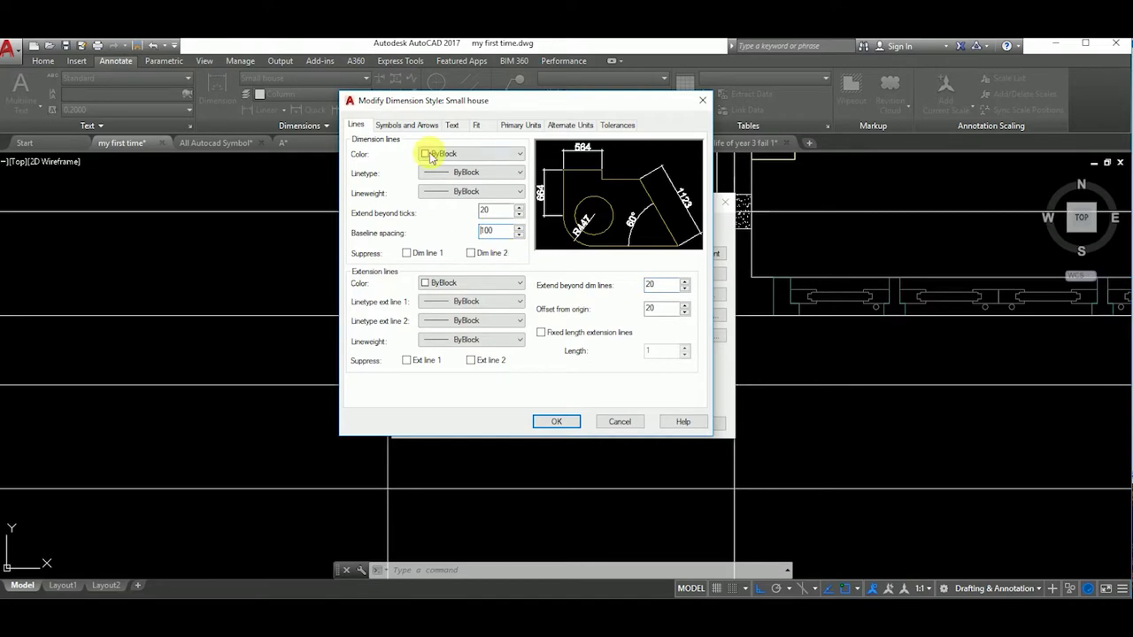
left_click(452, 125)
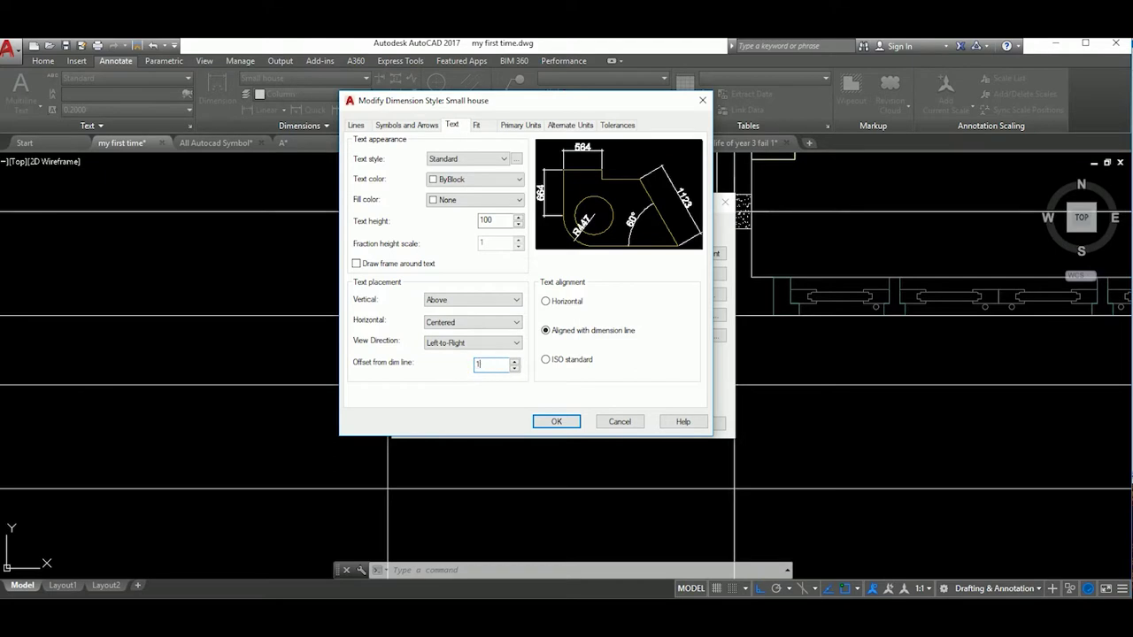
type("00")
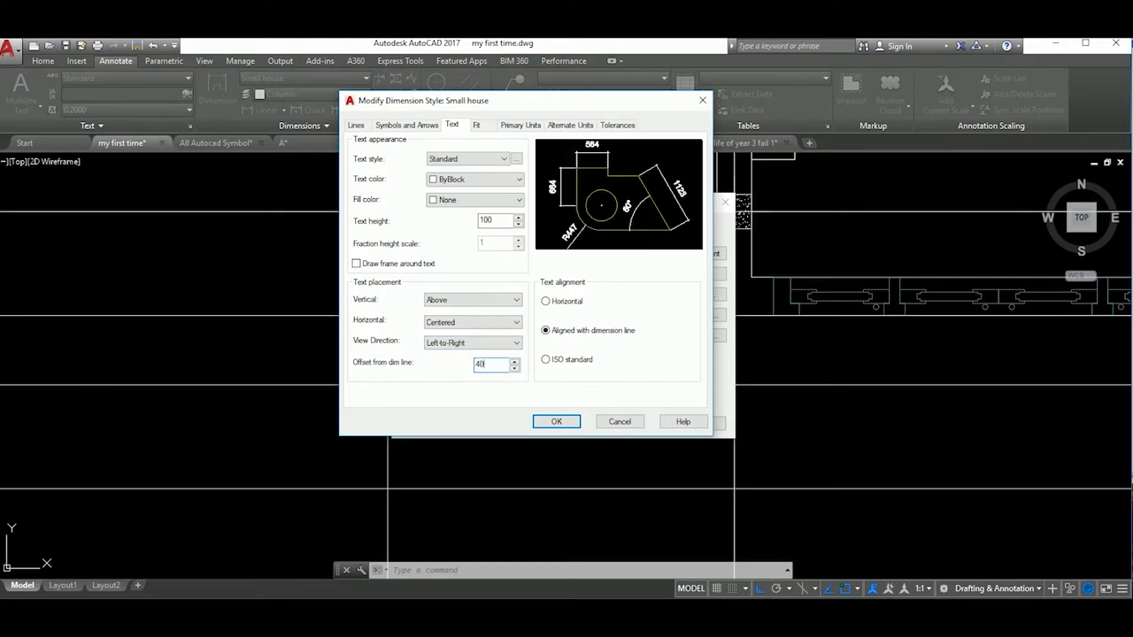
left_click(555, 422)
Continue the chain from the 2000 dimension with 3000 and 1500 dimensions.
left_click(724, 204)
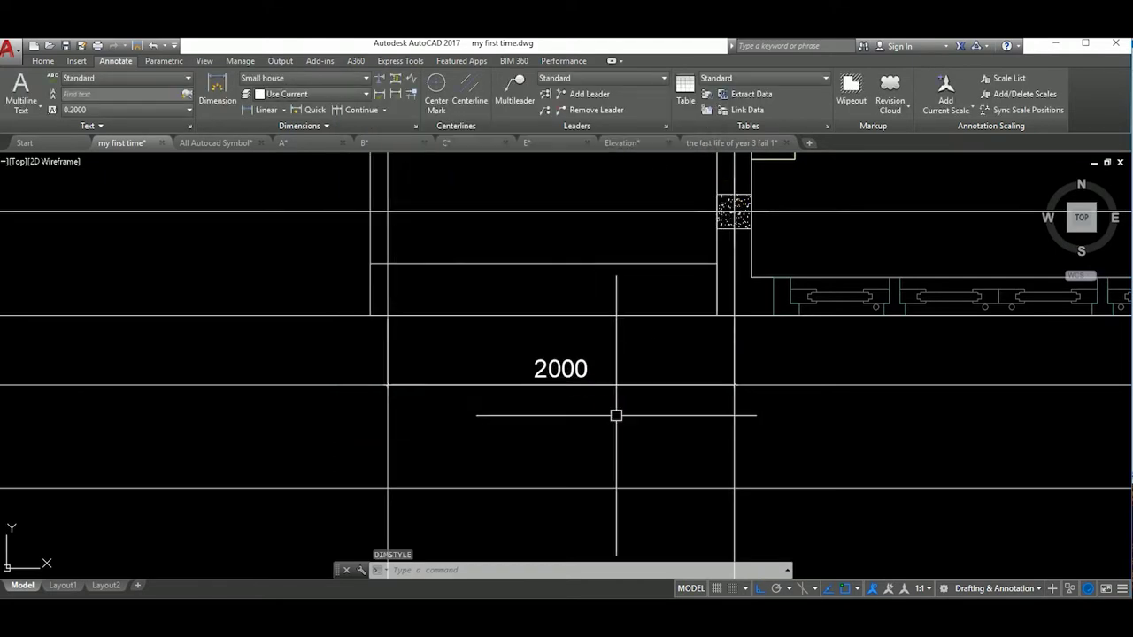
scroll(614, 413, "up", 2)
scroll(632, 398, "up", 2)
type("Dco")
key("Return")
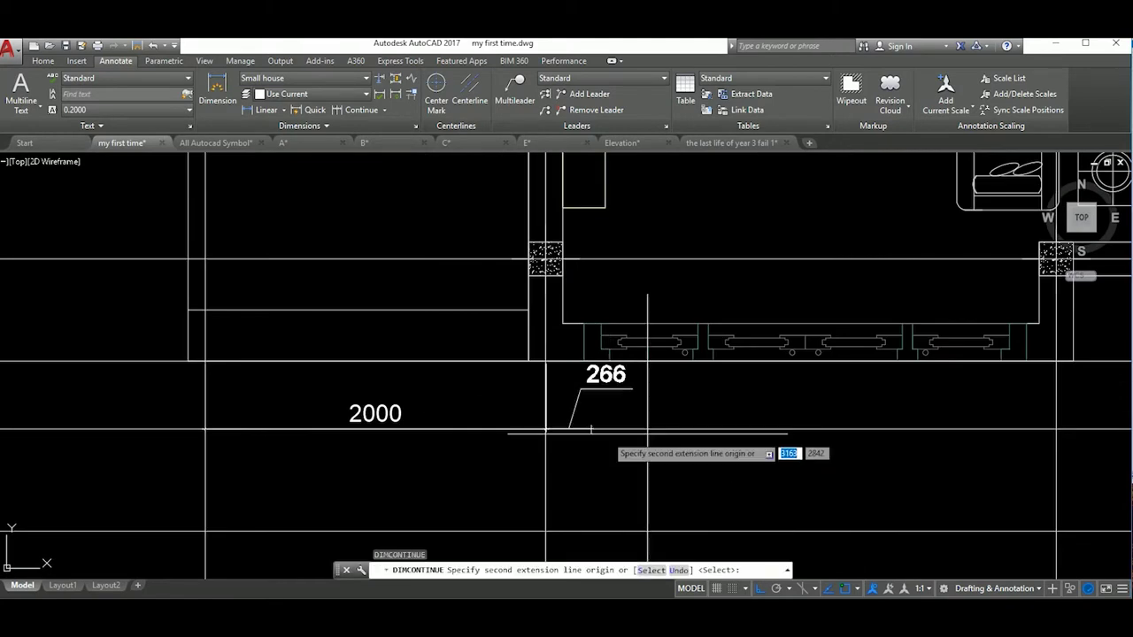
left_click(827, 442)
scroll(823, 379, "up", 2)
left_click(823, 379)
scroll(824, 379, "down", 4)
scroll(532, 416, "up", 2)
scroll(655, 430, "down", 2)
key("Escape")
key("Escape")
Offset the line under the dimension chain 400 lower as a construction line.
left_click(454, 402)
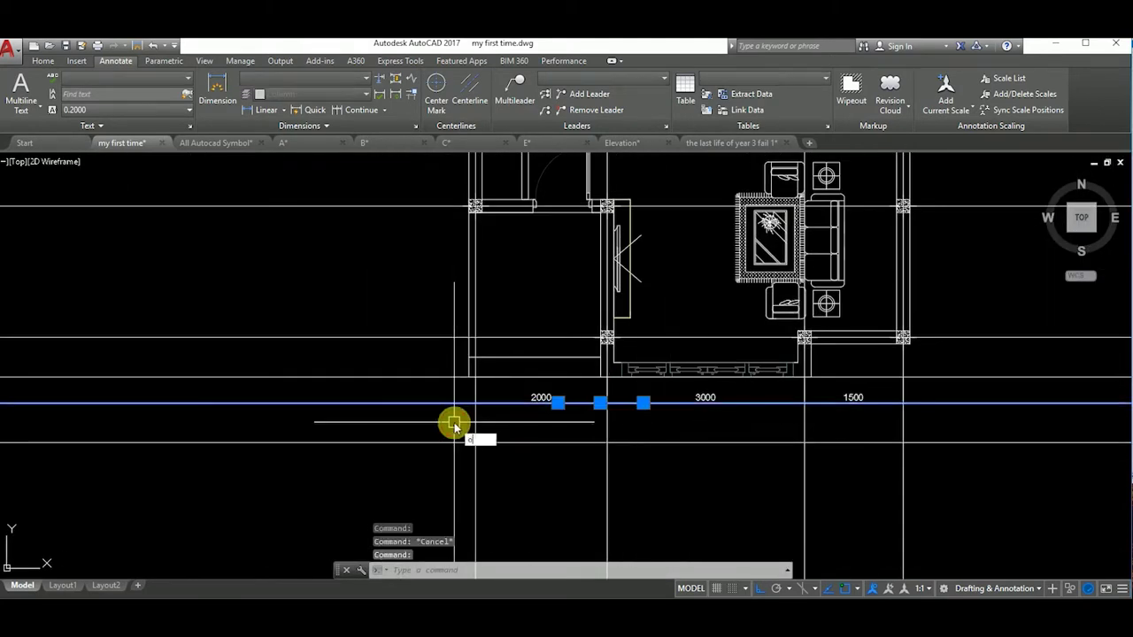
type("o")
key("Return")
key("Return")
left_click(451, 403)
left_click(546, 469)
Add the overall 6500 linear dimension below the 2000, 3000 and 1500 chain.
key("Return")
type("dli")
key("Return")
left_click(474, 403)
scroll(917, 424, "up", 2)
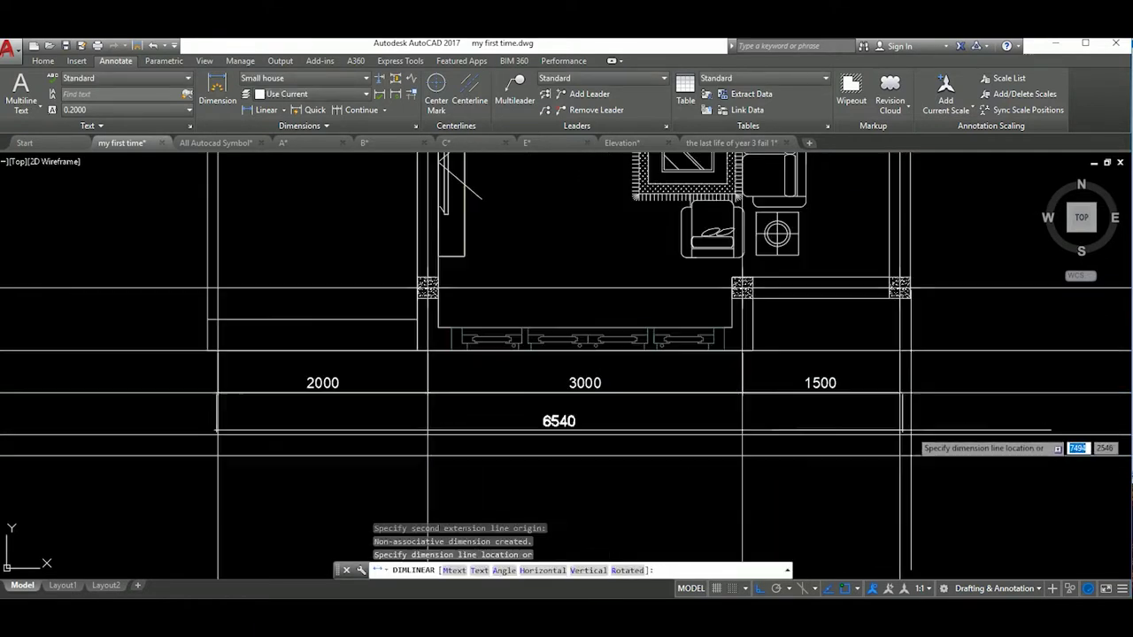
key("Escape")
key("Return")
scroll(215, 394, "up", 3)
scroll(194, 362, "up", 2)
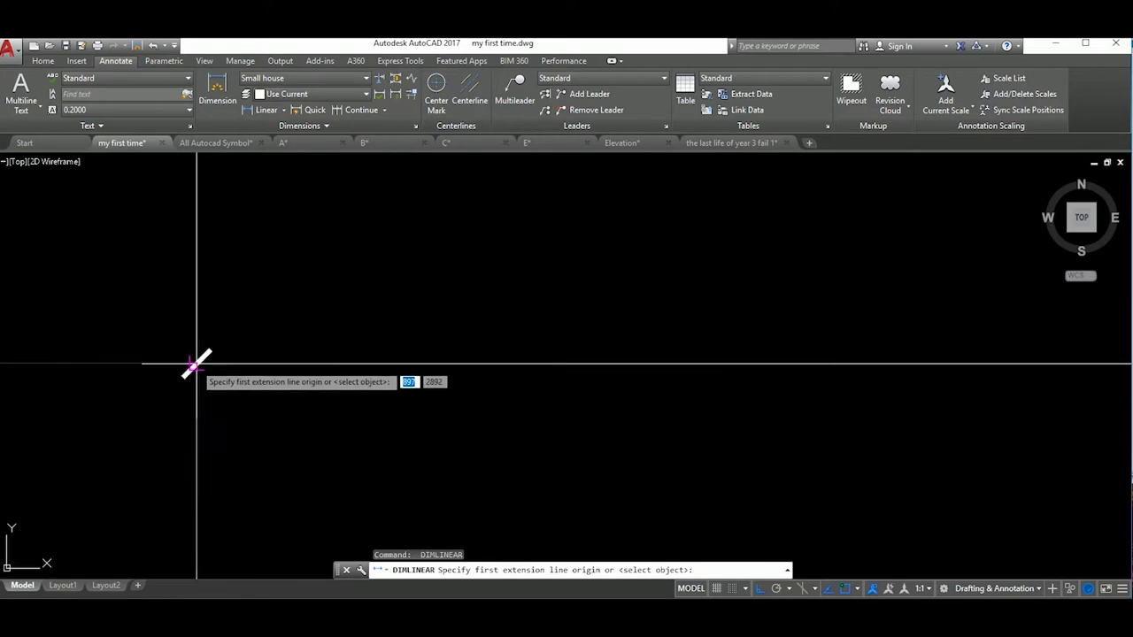
left_click(195, 362)
scroll(375, 425, "down", 5)
scroll(535, 354, "up", 5)
left_click(535, 354)
scroll(611, 395, "down", 3)
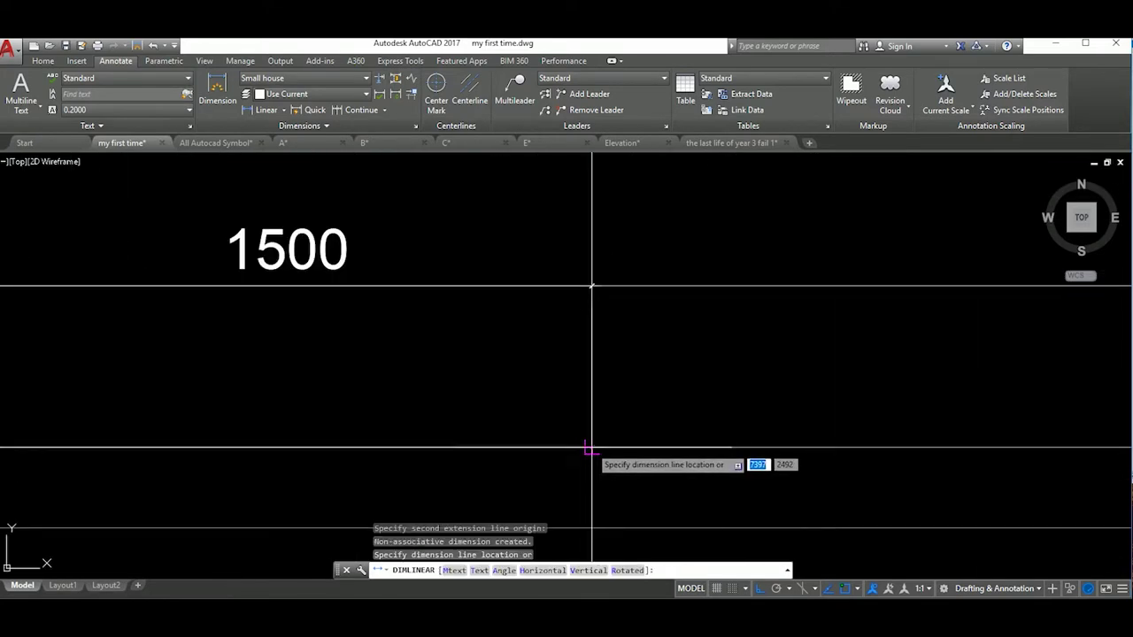
left_click(590, 451)
scroll(590, 451, "down", 3)
Erase the leftover construction lines with a crossing window.
left_click(804, 442)
left_click(780, 414)
key("Delete")
scroll(758, 434, "down", 3)
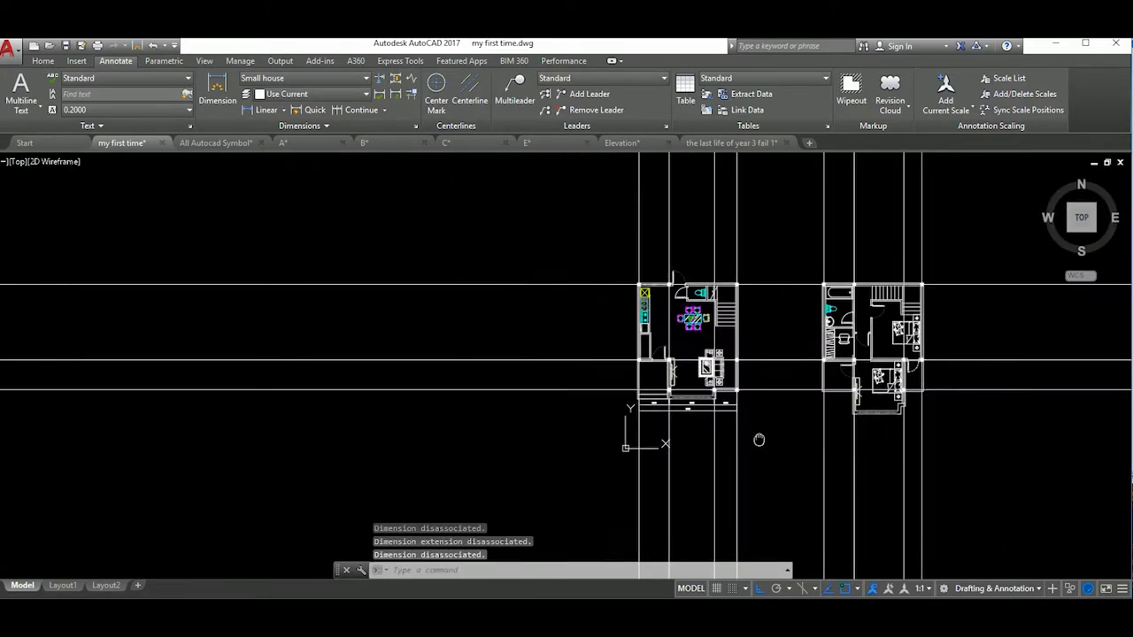
scroll(738, 447, "up", 2)
scroll(713, 395, "up", 3)
Offset a vertical construction line at the default distance to the right side of the plan.
scroll(706, 445, "up", 3)
left_click(705, 445)
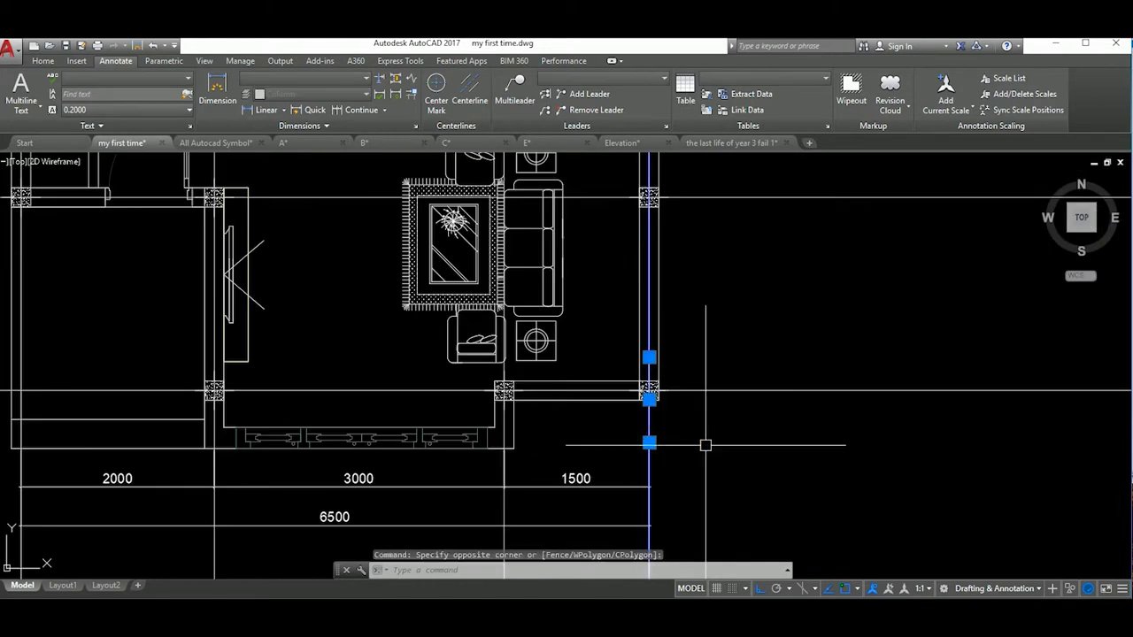
type("co")
key("Return")
scroll(650, 404, "up", 3)
left_click(653, 392)
key("Escape")
left_click(715, 431)
key("Return")
Add a vertical 2000 linear dimension beside the plan with DLI.
key("Return")
left_click(731, 430)
left_click(753, 456)
scroll(759, 465, "down", 3)
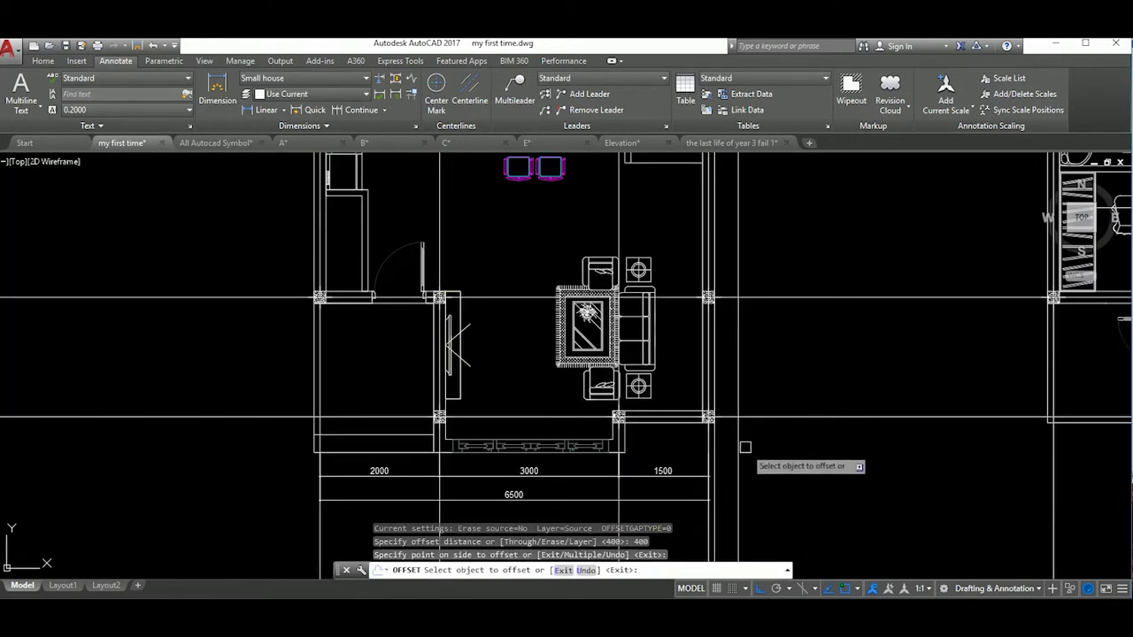
key("Escape")
type("dli")
key("Return")
scroll(697, 403, "up", 5)
left_click(697, 403)
scroll(697, 403, "down", 5)
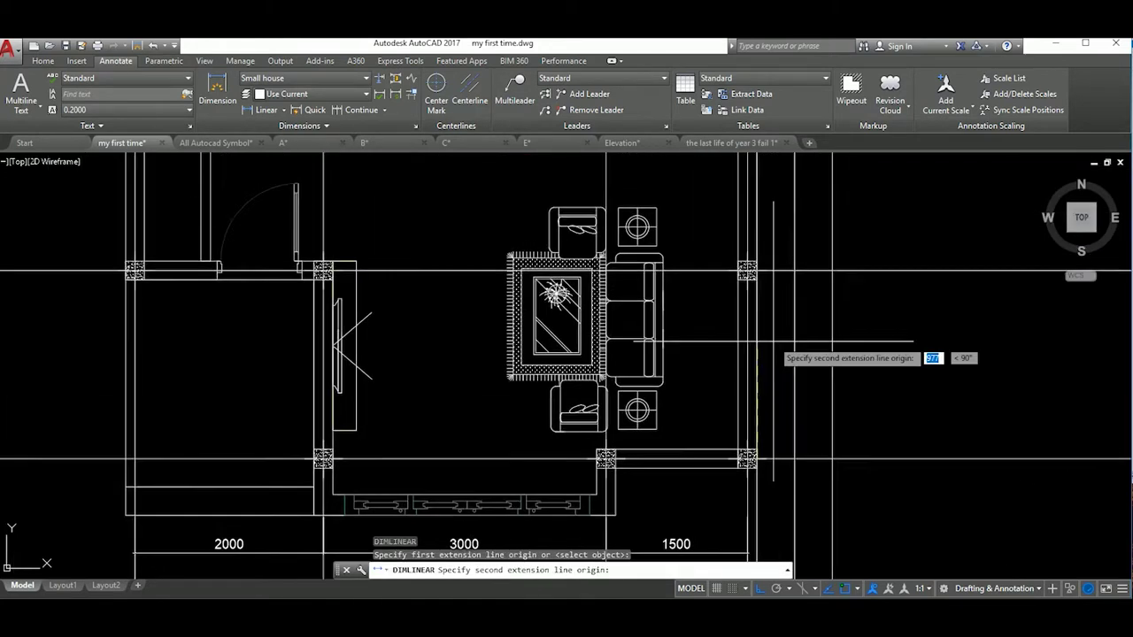
scroll(721, 266, "up", 5)
left_click(720, 265)
scroll(734, 278, "down", 5)
left_click(804, 398)
scroll(804, 398, "down", 5)
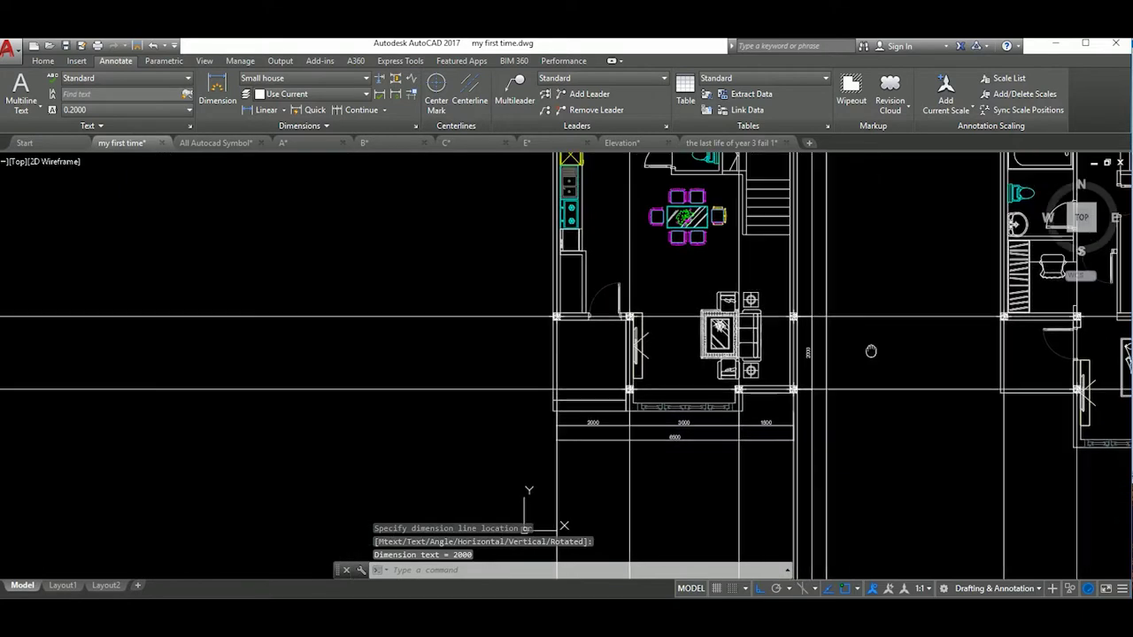
Continue the chain with a 5000 vertical dimension using DCO.
type("dco")
key("Return")
left_click(795, 259)
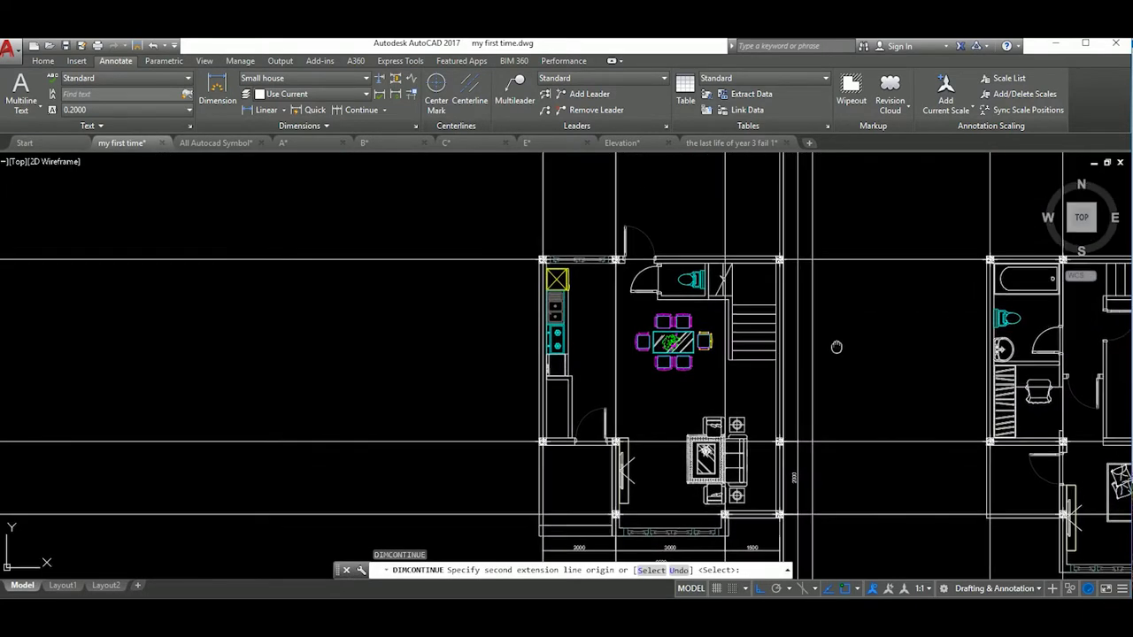
scroll(794, 258, "up", 5)
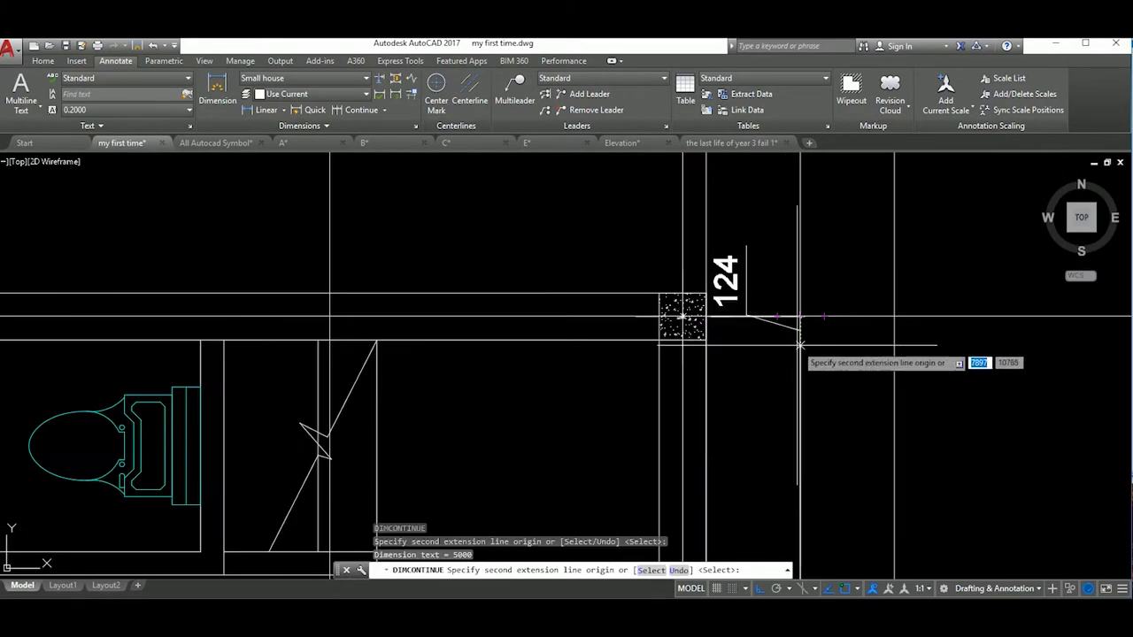
scroll(800, 355, "down", 5)
key("Escape")
Place an overall vertical 7003 linear dimension outside the chained dimensions.
type("dli")
key("Return")
scroll(813, 416, "up", 3)
scroll(812, 418, "up", 3)
scroll(738, 397, "up", 2)
left_click(738, 386)
scroll(739, 387, "down", 3)
scroll(687, 324, "up", 3)
scroll(687, 324, "up", 2)
scroll(670, 299, "up", 1)
left_click(734, 329)
scroll(759, 292, "down", 2)
scroll(603, 341, "down", 4)
left_click(821, 435)
Edit the text of the overall 7003 dimension.
scroll(788, 354, "up", 3)
double_click(787, 354)
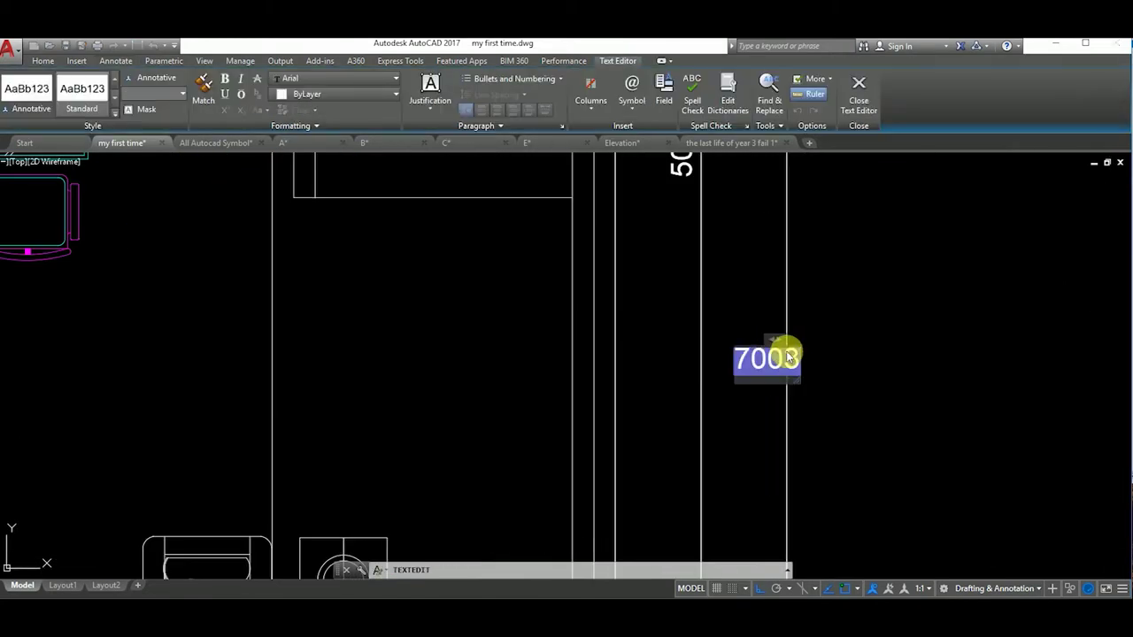
left_click(897, 350)
scroll(785, 405, "down", 5)
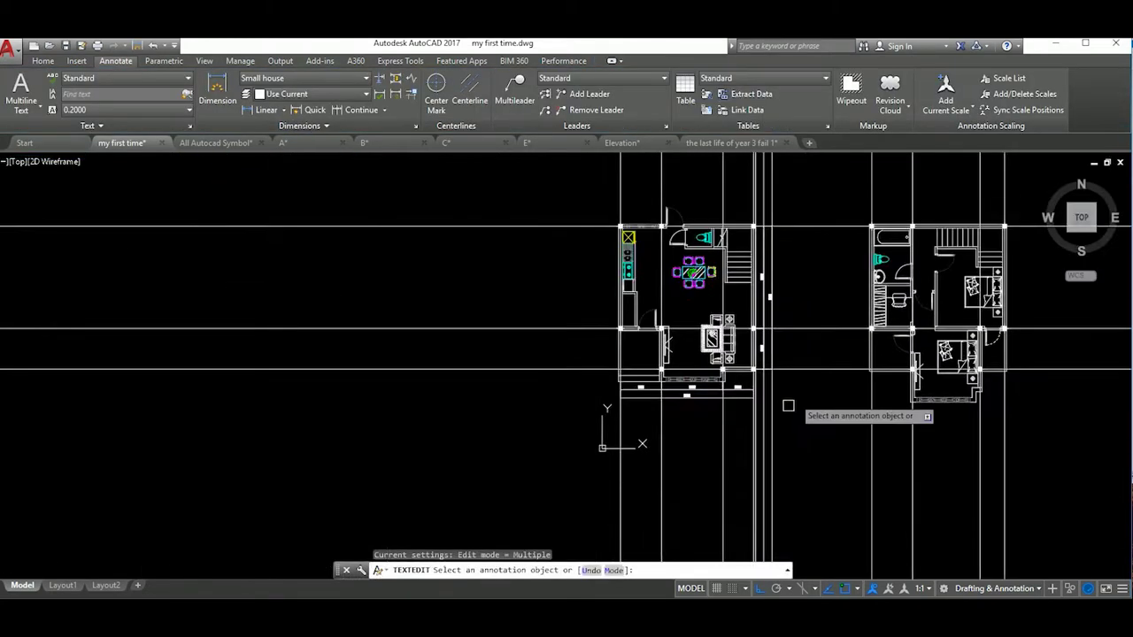
key("Escape")
Window-select the leftover construction lines around the floor plans and erase them.
scroll(754, 429, "up", 2)
middle_click_drag(755, 429, 797, 399)
left_click_drag(796, 398, 894, 531)
left_click(837, 327)
left_click(653, 316)
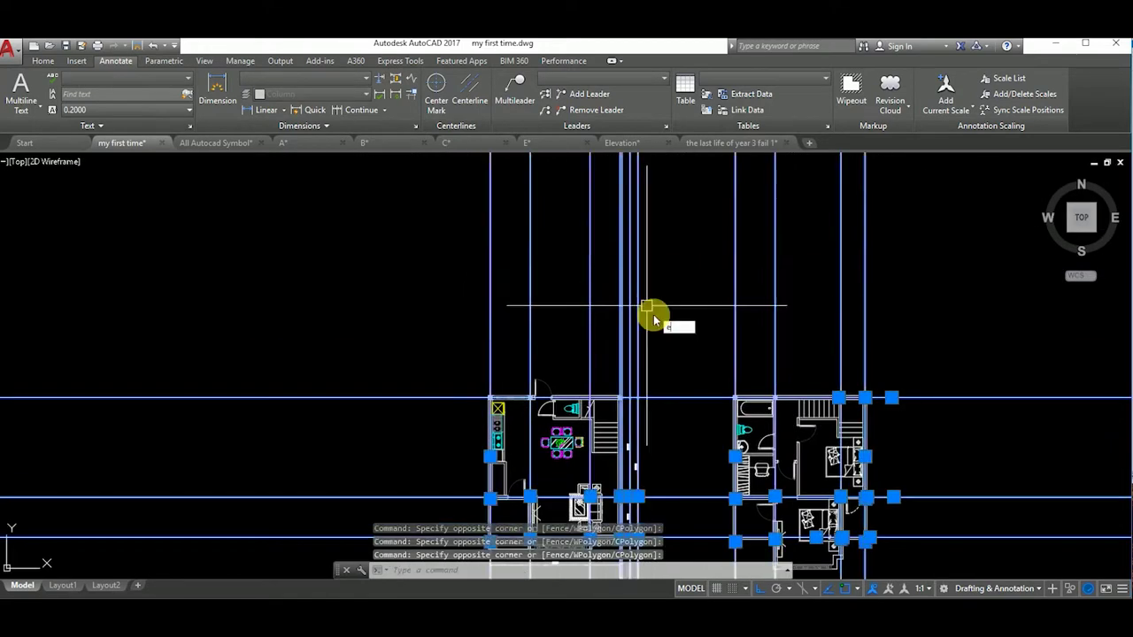
key("Delete")
scroll(708, 372, "down", 3)
scroll(744, 400, "up", 3)
scroll(744, 400, "up", 2)
scroll(743, 401, "down", 3)
scroll(531, 385, "up", 3)
Draw a circle beside the plan for the grid bubble.
scroll(437, 354, "up", 2)
type("c")
key("Return")
left_click(440, 354)
left_click(501, 392)
scroll(467, 384, "down", 3)
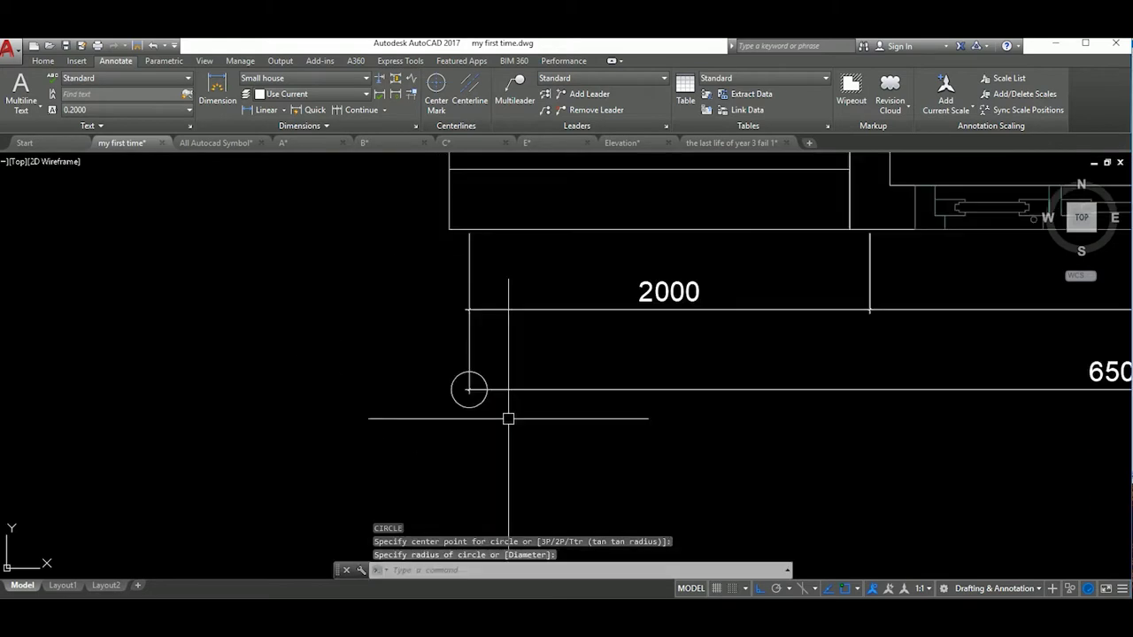
scroll(531, 390, "up", 1)
left_click(531, 372)
left_click(519, 378)
key("Escape")
Move the circle by its top point to sit below the 2000 dimension.
scroll(565, 429, "up", 3)
left_click(541, 410)
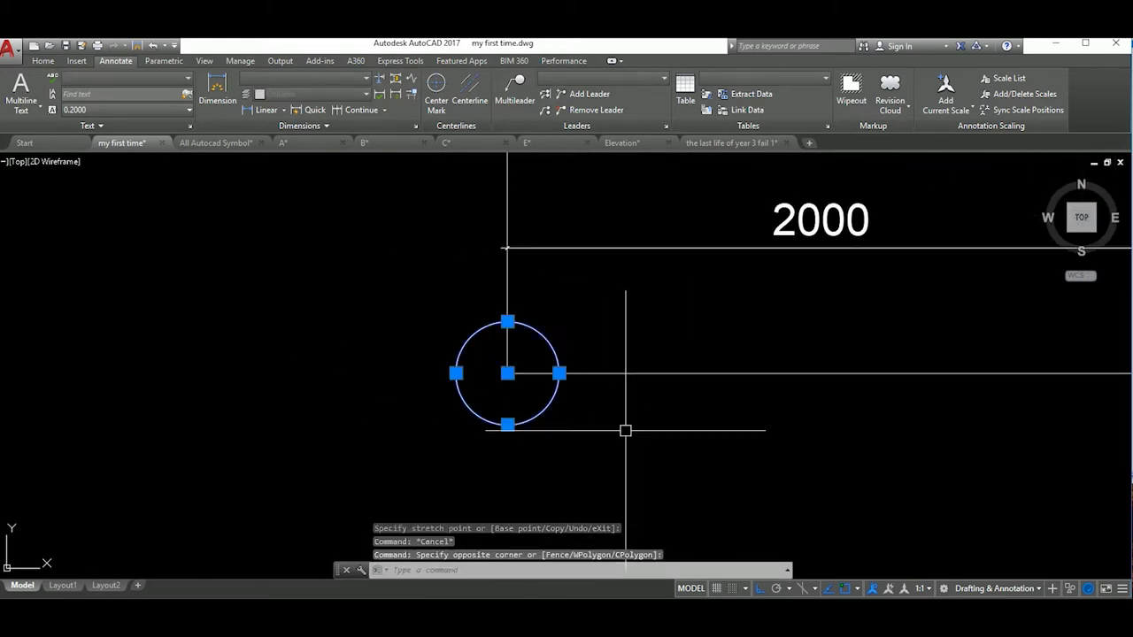
type("m")
key("Return")
left_click(505, 324)
scroll(506, 354, "up", 1)
left_click(507, 362)
scroll(507, 362, "down", 2)
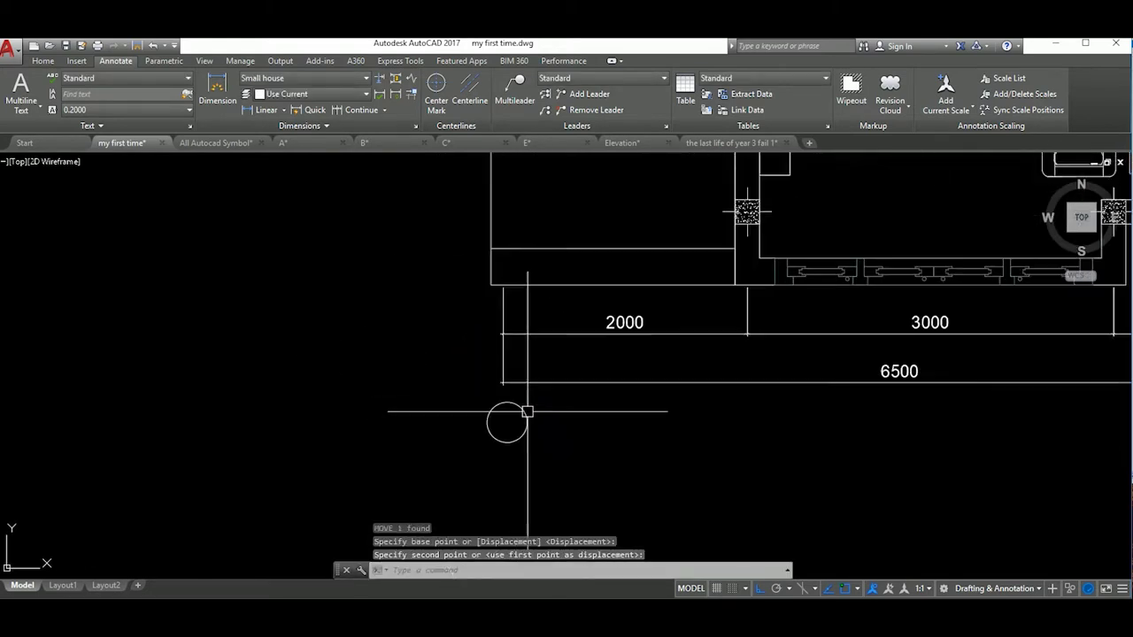
scroll(582, 387, "up", 1)
Offset the circle 50 units to create a second ring.
left_click(529, 394)
type("o")
key("Return")
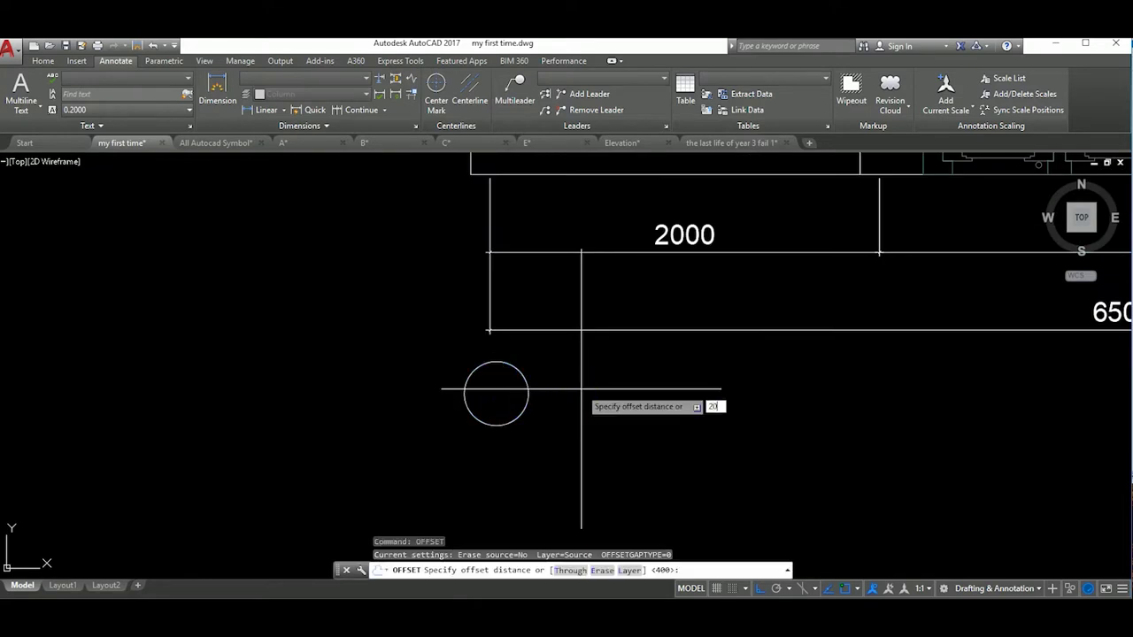
key("Escape")
key("Return")
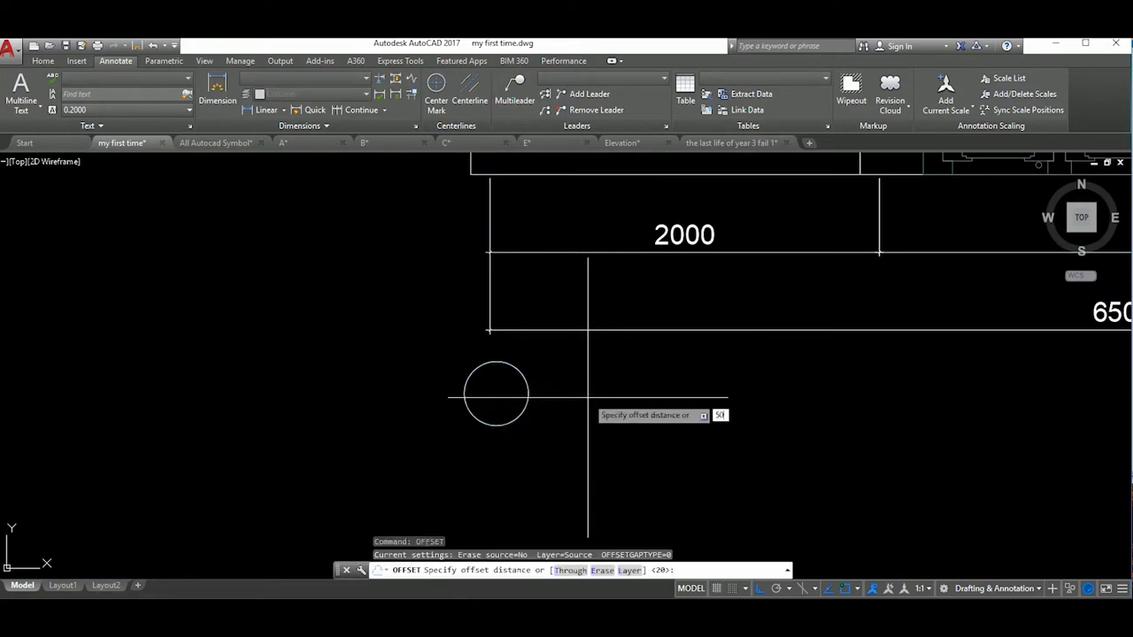
type("50")
key("Return")
scroll(588, 398, "down", 1)
scroll(584, 411, "up", 3)
left_click(575, 424)
left_click(650, 409)
key("Escape")
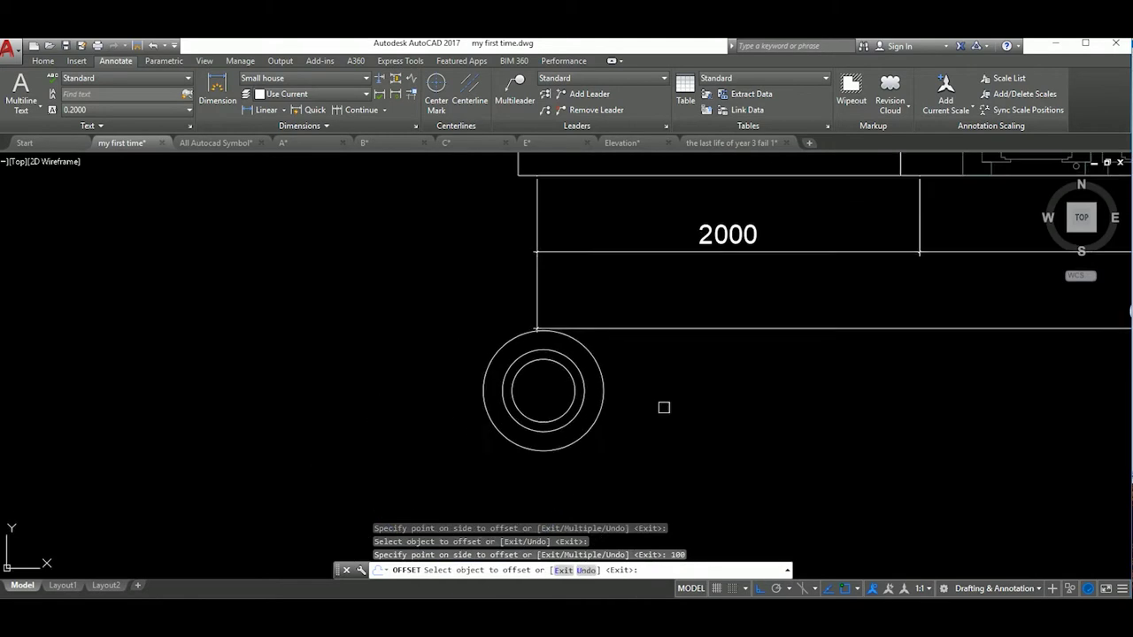
Erase the unwanted extra circle.
scroll(612, 458, "up", 4)
left_click(612, 458)
type("e")
key("Return")
scroll(688, 463, "down", 3)
scroll(675, 458, "up", 4)
key("Delete")
scroll(603, 414, "down", 1)
Offset a ring 100 units outside the circles.
key("Return")
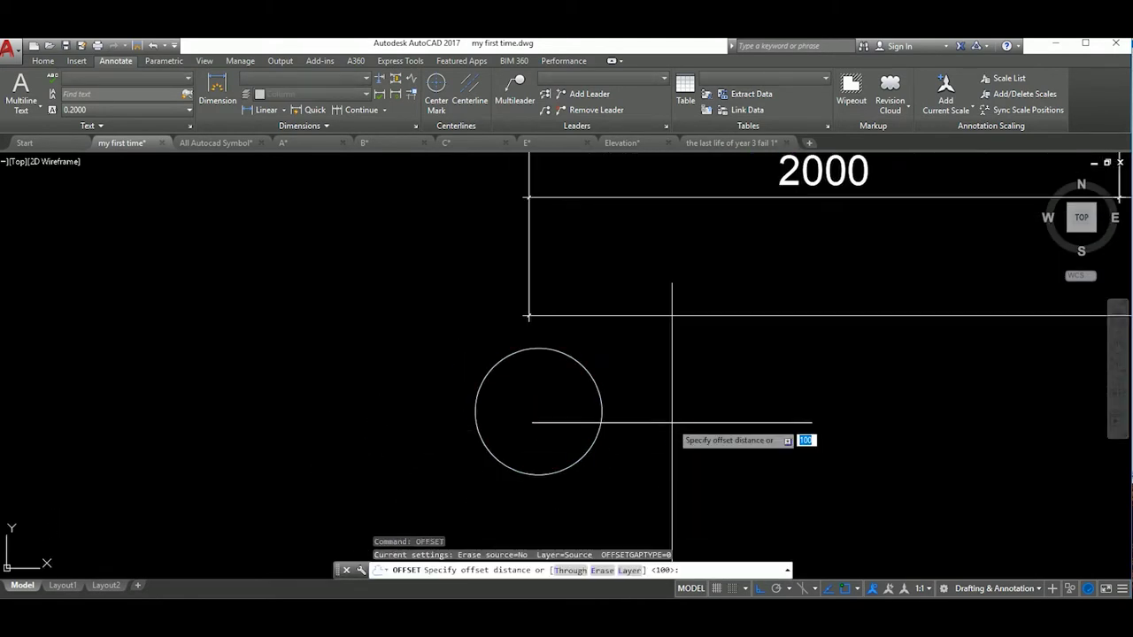
key("Return")
left_click(607, 415)
left_click(609, 413)
left_click(615, 397)
key("Escape")
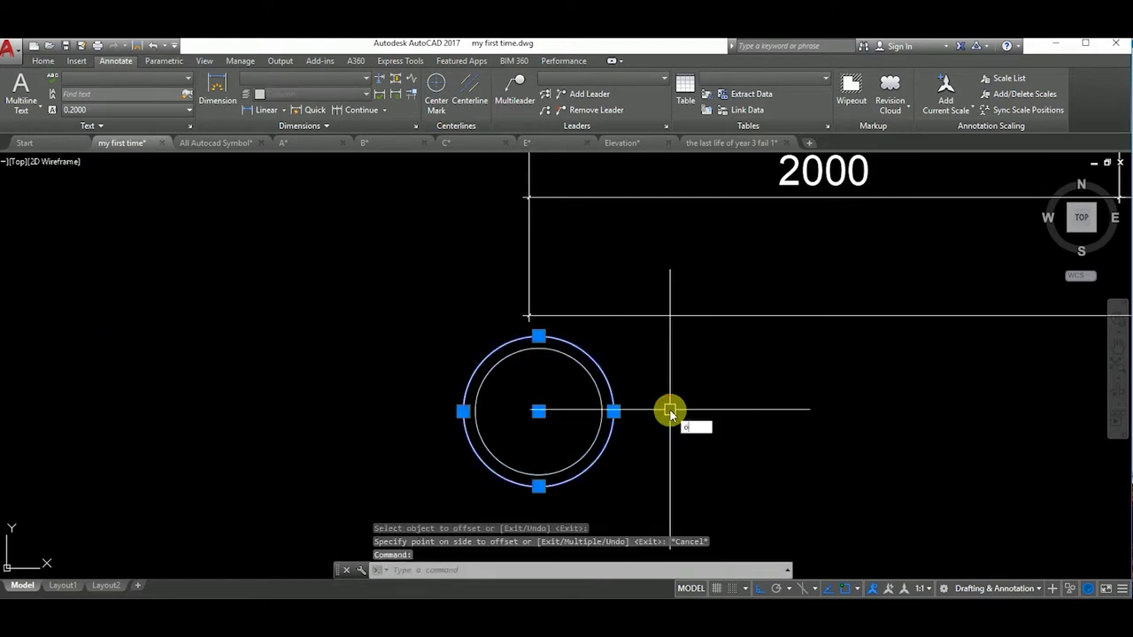
key("Return")
type("100")
key("Return")
left_click(620, 408)
left_click(664, 425)
key("Escape")
Draw 100-unit tick lines at the circle's top and bottom quadrants.
type("l")
key("Return")
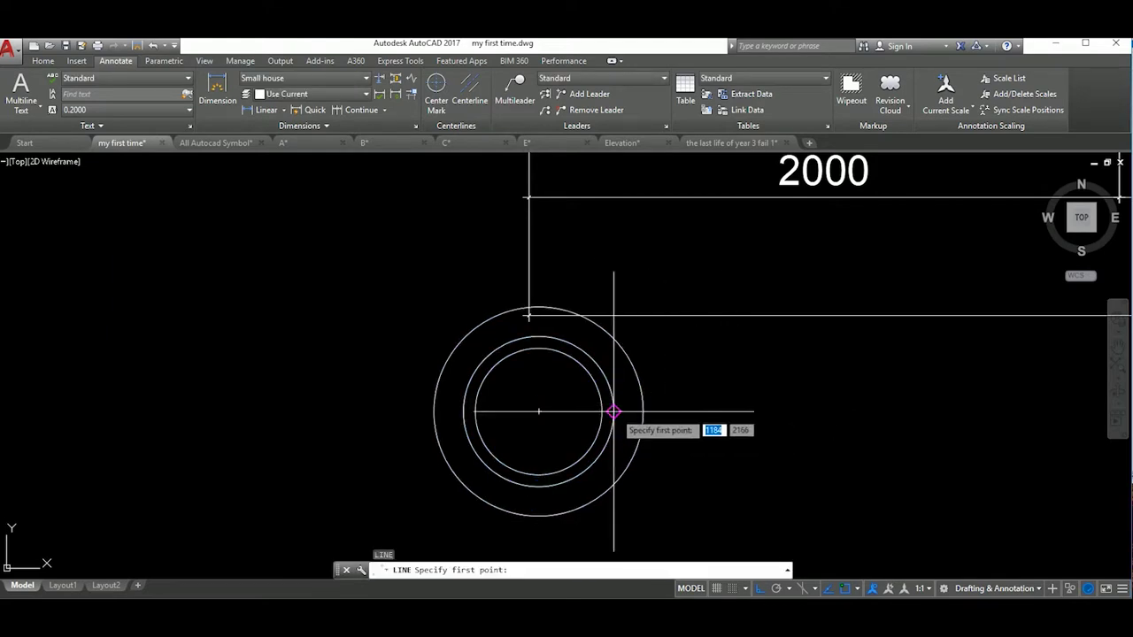
left_click(538, 336)
key("Return")
key("Return")
key("Return")
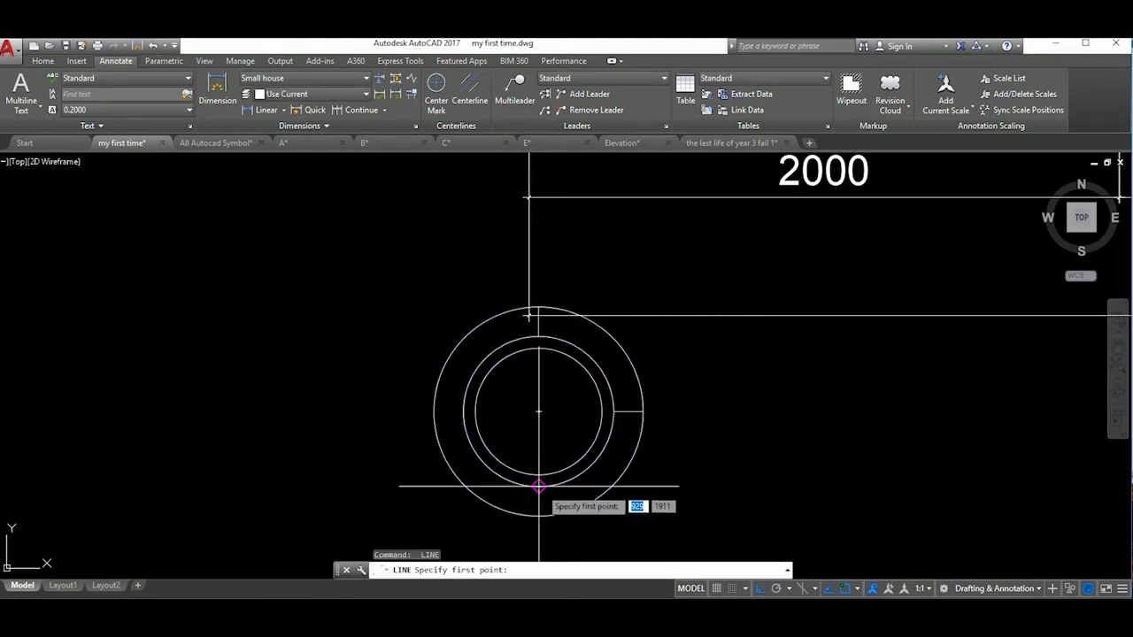
left_click(539, 487)
middle_click_drag(538, 487, 547, 407)
type("100")
key("Return")
key("Return")
key("Return")
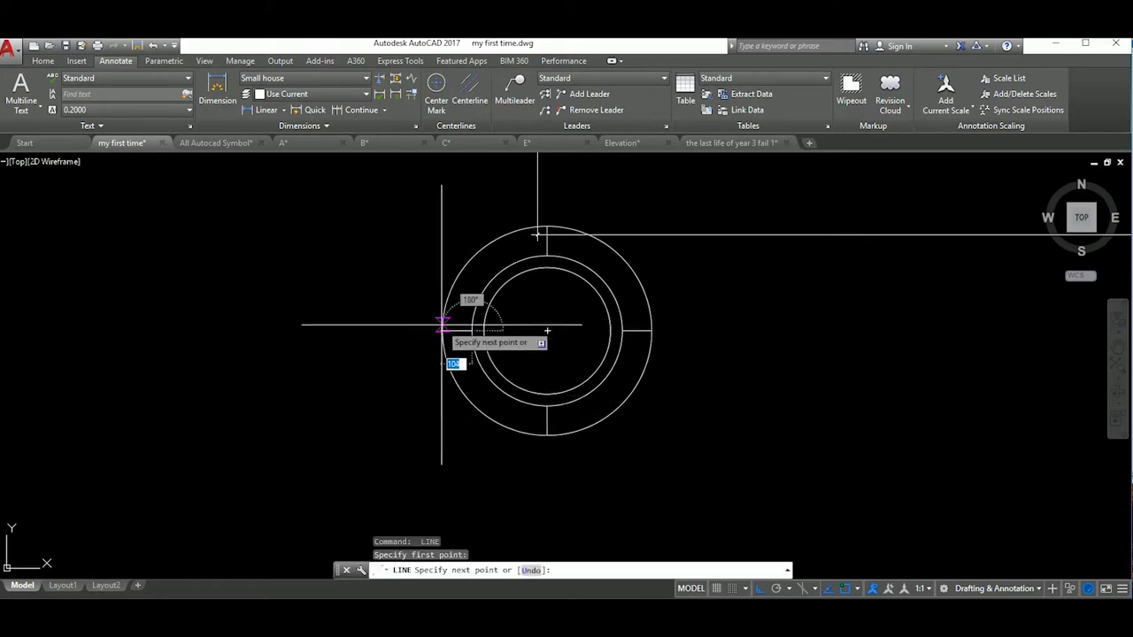
key("Escape")
Erase the outermost 100-offset helper circle.
middle_click_drag(549, 298, 549, 399)
left_click(652, 394)
scroll(534, 317, "down", 2)
type("e")
key("Return")
Move the bubble and its ticks under the 2000 dimension's left end.
left_click_drag(496, 310, 688, 420)
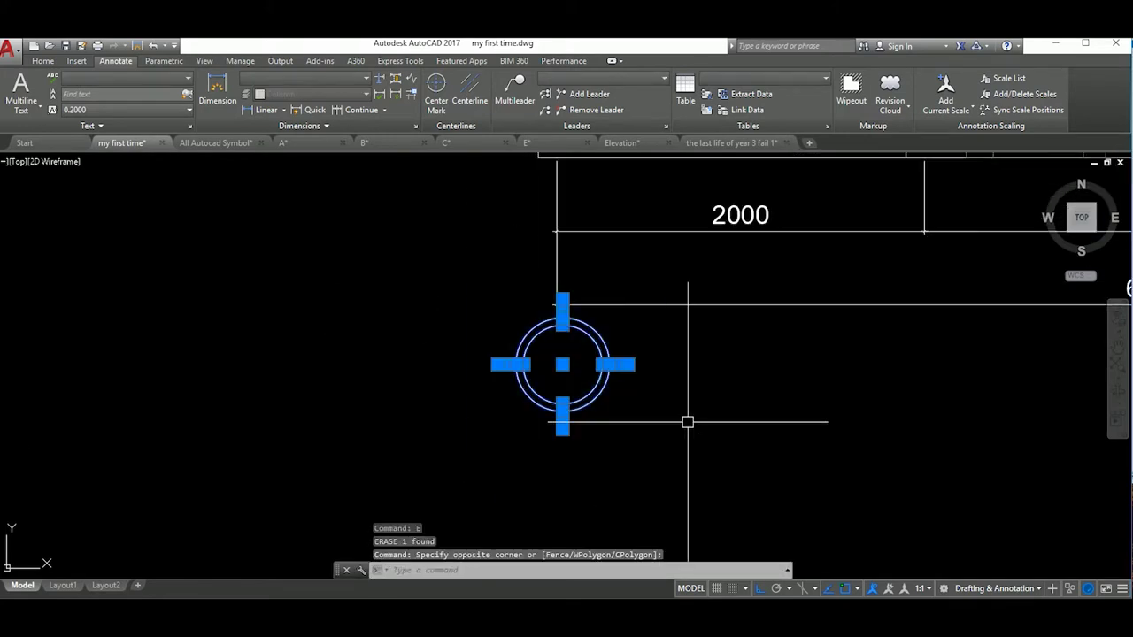
type("m")
key("Return")
scroll(572, 296, "up", 3)
left_click(561, 260)
scroll(666, 370, "down", 4)
left_click(665, 370)
scroll(666, 370, "down", 3)
Draw a multiline text box with MT for the bubble label.
type("mt")
key("Return")
left_click(661, 406)
left_click(739, 440)
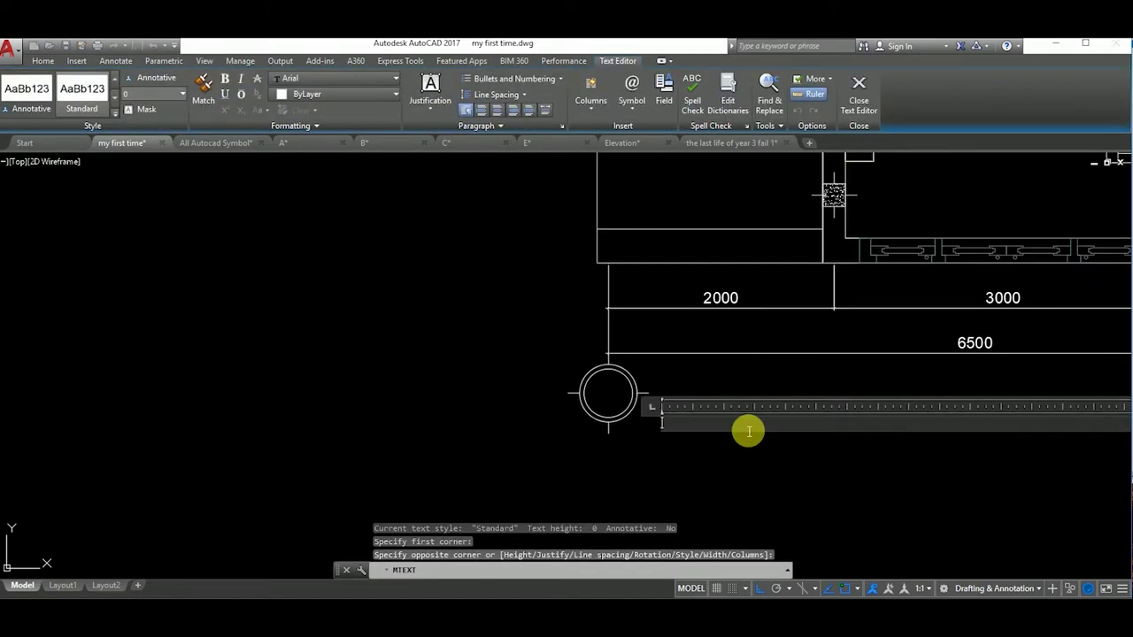
Commit the letter A and move it into the grid bubble's circle.
left_click(303, 239)
scroll(608, 393, "up", 2)
left_click(657, 394)
type("m")
key("Return")
left_click(657, 394)
left_click(533, 308)
Recheck the A text, then nudge it so it sits centred in the bubble.
scroll(496, 354, "up", 2)
double_click(612, 362)
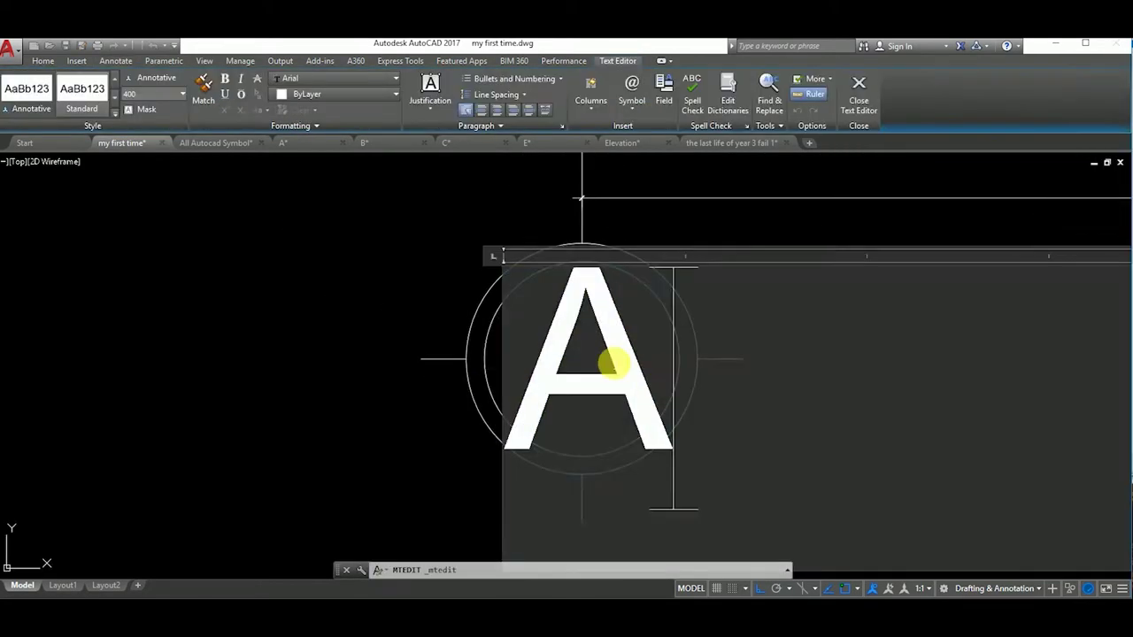
left_click(351, 205)
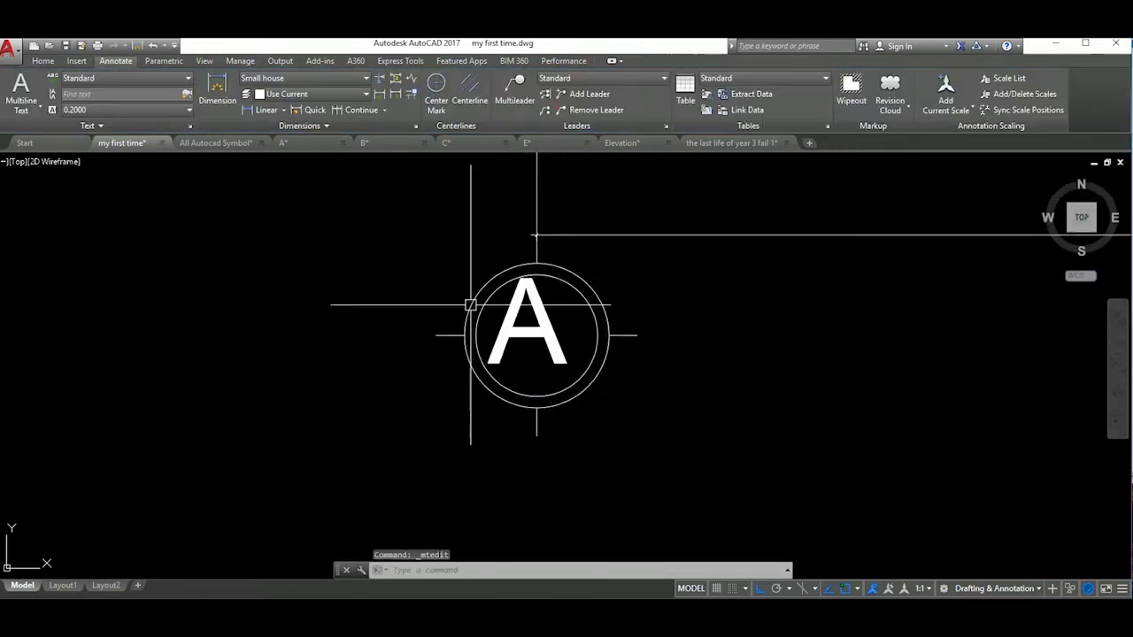
scroll(470, 304, "up", 2)
left_click(564, 349)
type("m")
key("Return")
left_click(560, 449)
left_click(574, 449)
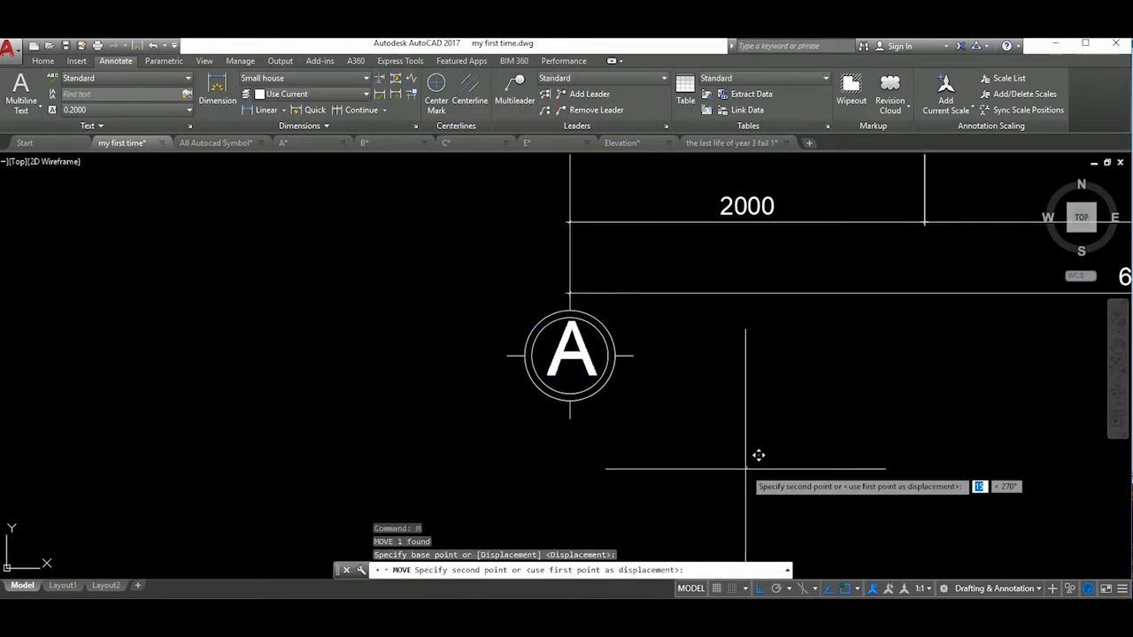
Copy the lettered grid bubble along the left plan's lower edge.
scroll(758, 455, "down", 2)
scroll(702, 413, "up", 2)
left_click(786, 488)
left_click(634, 339)
type("co")
key("Return")
scroll(673, 337, "up", 3)
left_click(673, 337)
scroll(673, 336, "down", 3)
key("Escape")
Make another copy of the grid bubble for the remaining bottom axes.
scroll(575, 372, "up", 3)
left_click(433, 291)
left_click(594, 447)
type("co")
key("Return")
scroll(531, 309, "down", 3)
left_click(611, 320)
scroll(611, 326, "up", 3)
scroll(609, 337, "down", 2)
scroll(577, 261, "up", 2)
scroll(619, 274, "down", 2)
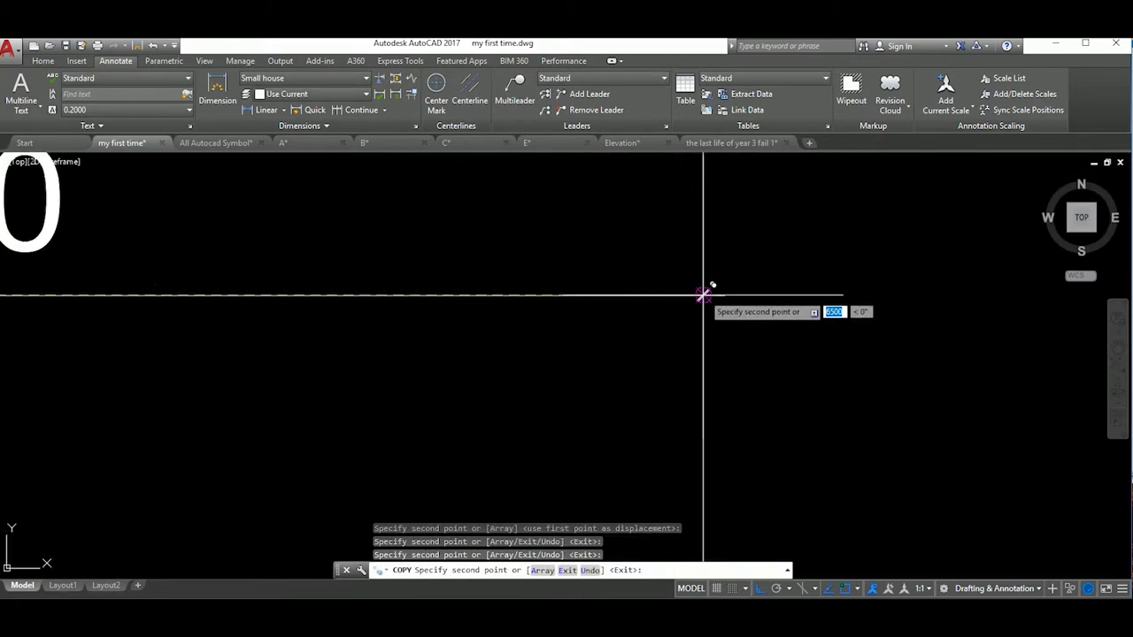
key("Escape")
Relabel the second copied bubble to read B.
scroll(699, 297, "down", 3)
scroll(519, 384, "up", 3)
double_click(520, 383)
left_click(815, 526)
left_click(779, 467)
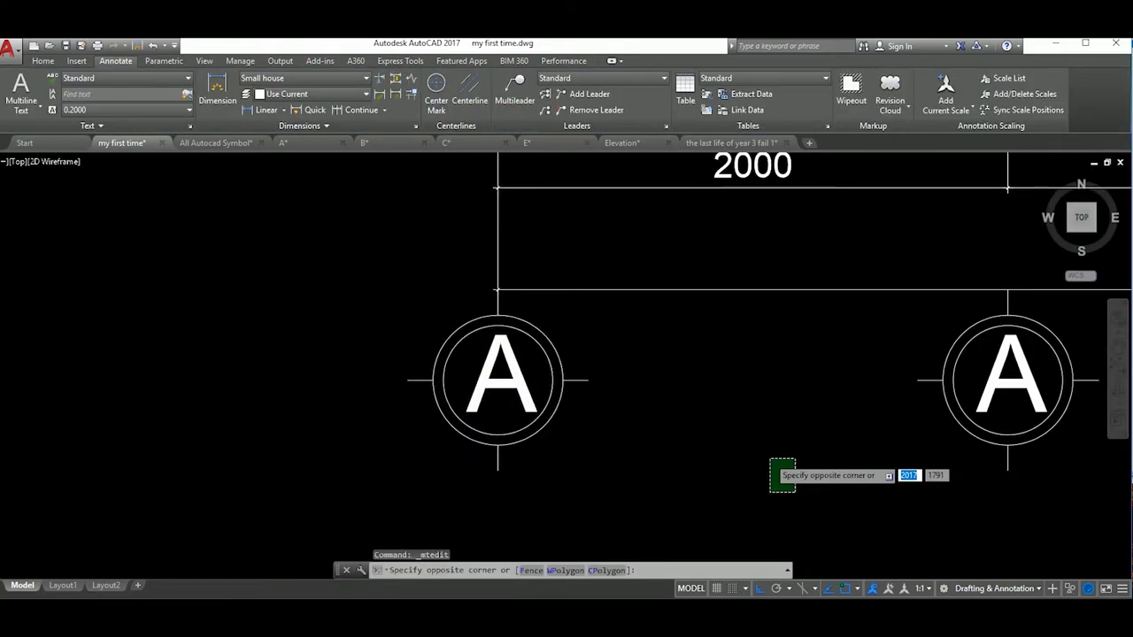
left_click(788, 474)
scroll(788, 474, "down", 3)
scroll(708, 416, "up", 4)
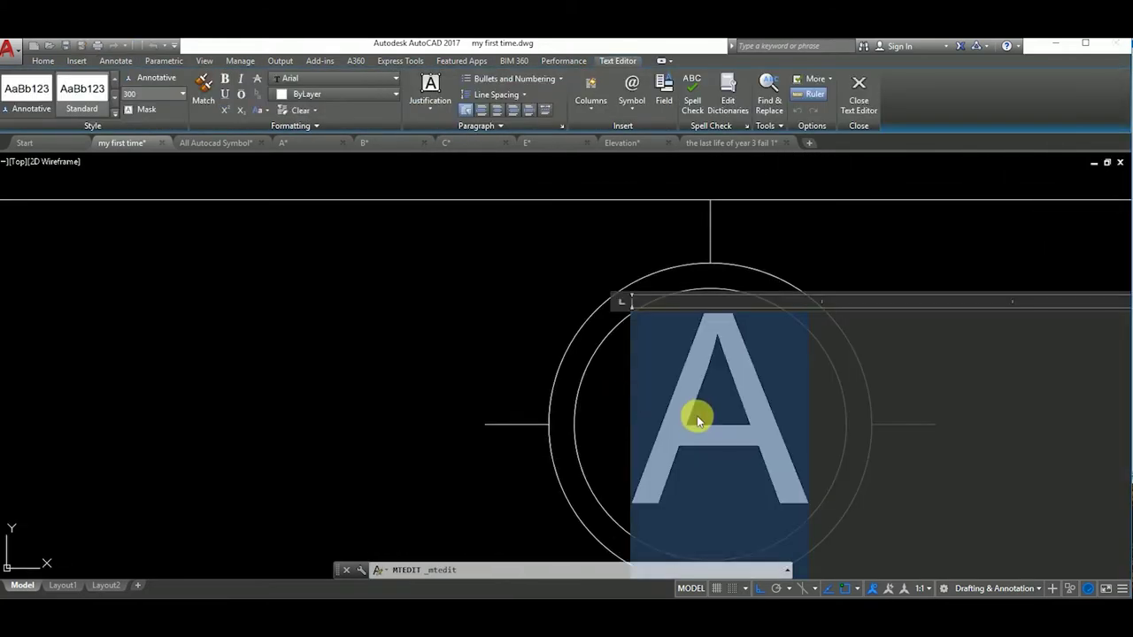
type("B")
key("ctrl+Return")
Relabel the last copied bubble to read D.
scroll(672, 423, "down", 10)
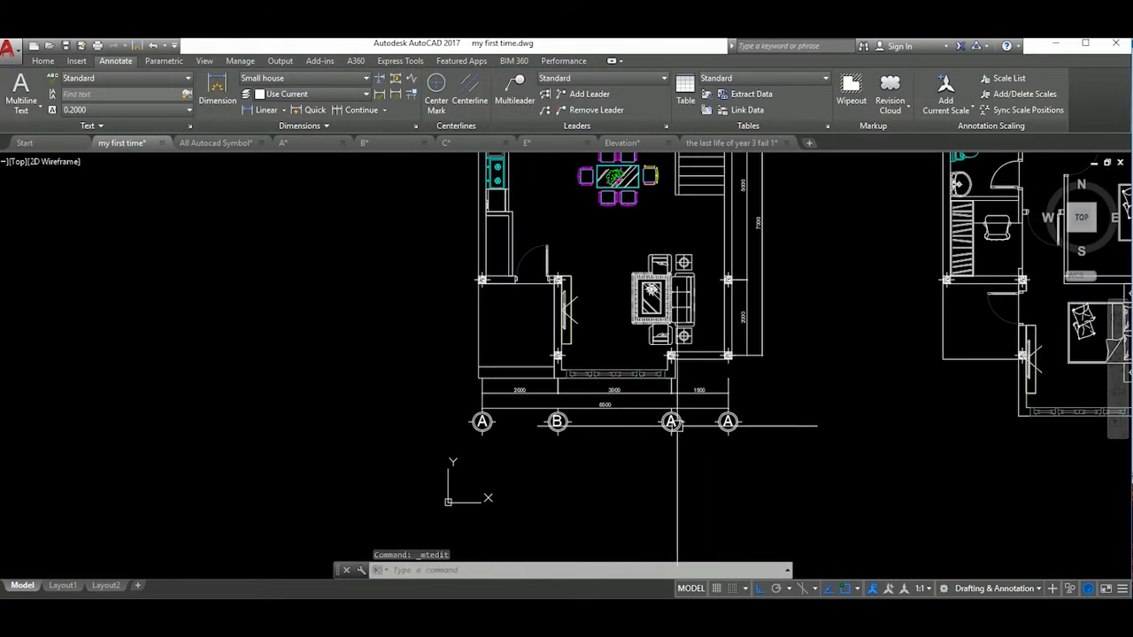
scroll(673, 423, "up", 6)
double_click(595, 419)
key("ctrl+Return")
scroll(609, 427, "down", 2)
double_click(610, 426)
type("D")
key("ctrl+Return")
Move the D bubble and another bubble so each aligns with its axis line.
left_click(632, 425)
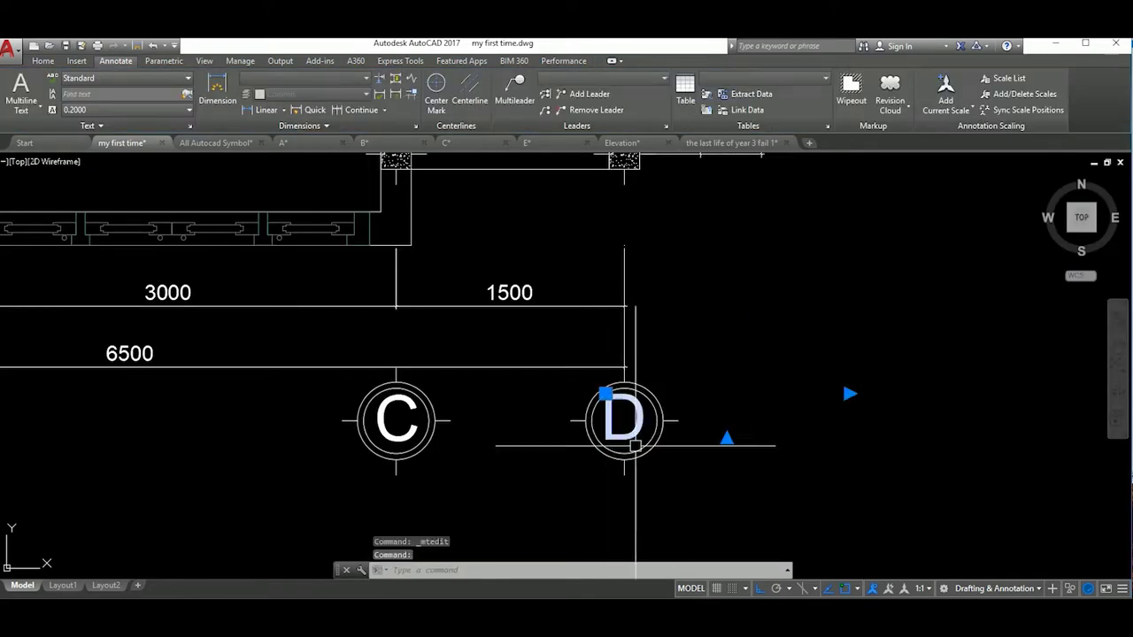
scroll(632, 435, "up", 2)
key("m")
key("Return")
left_click(743, 487)
scroll(850, 443, "down", 6)
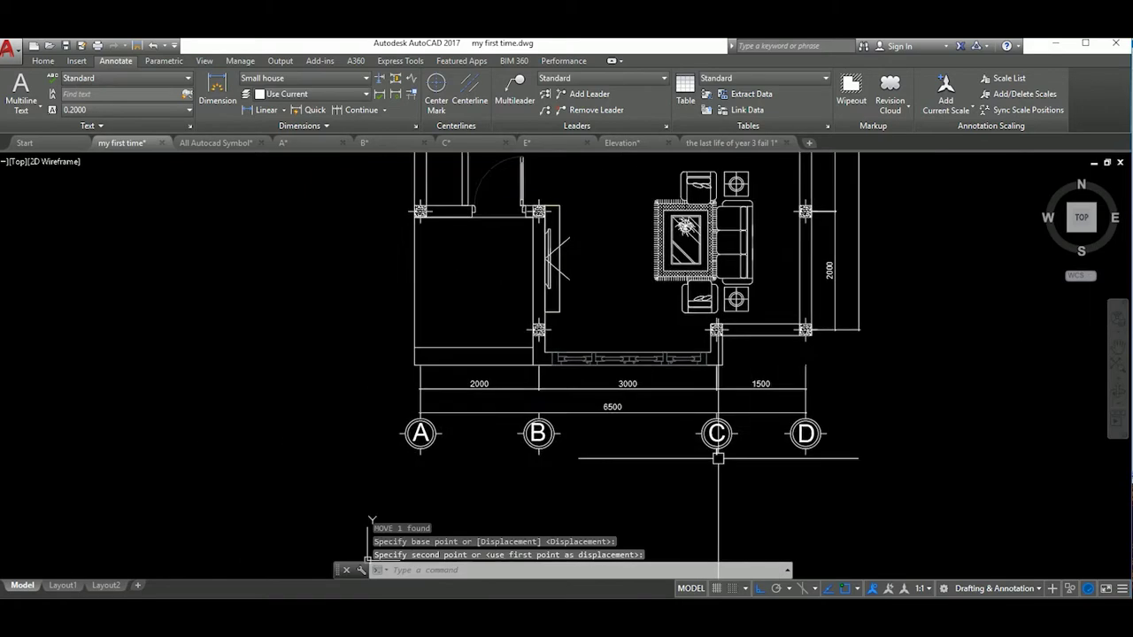
scroll(549, 434, "up", 6)
left_click(733, 480)
key("Return")
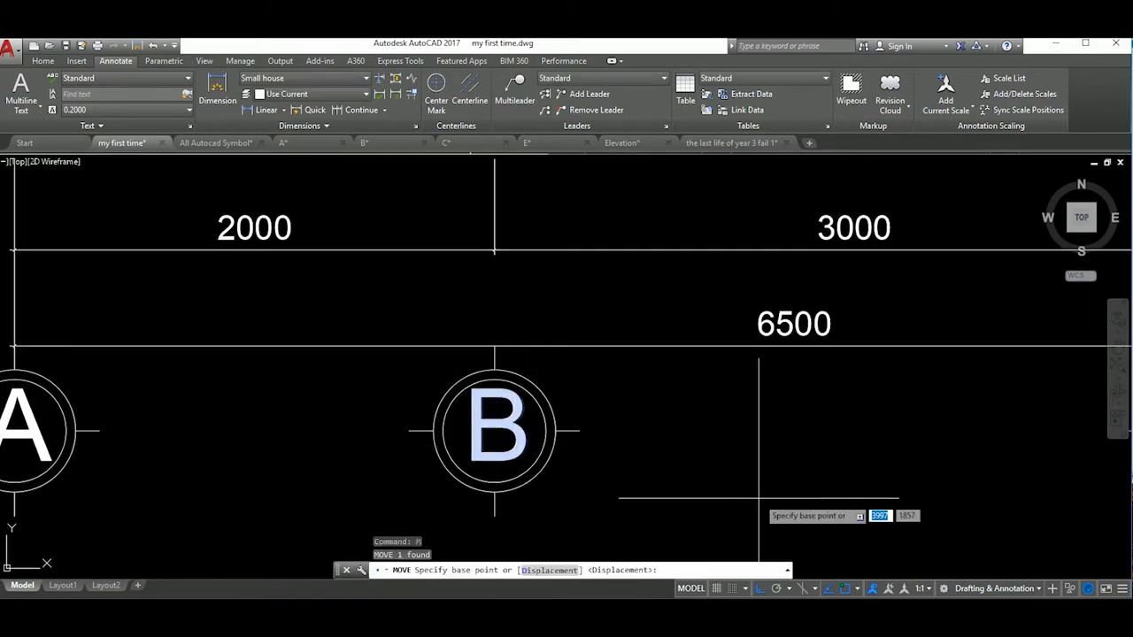
left_click(759, 506)
scroll(708, 478, "down", 5)
left_click(694, 456)
middle_click_drag(896, 458, 754, 474)
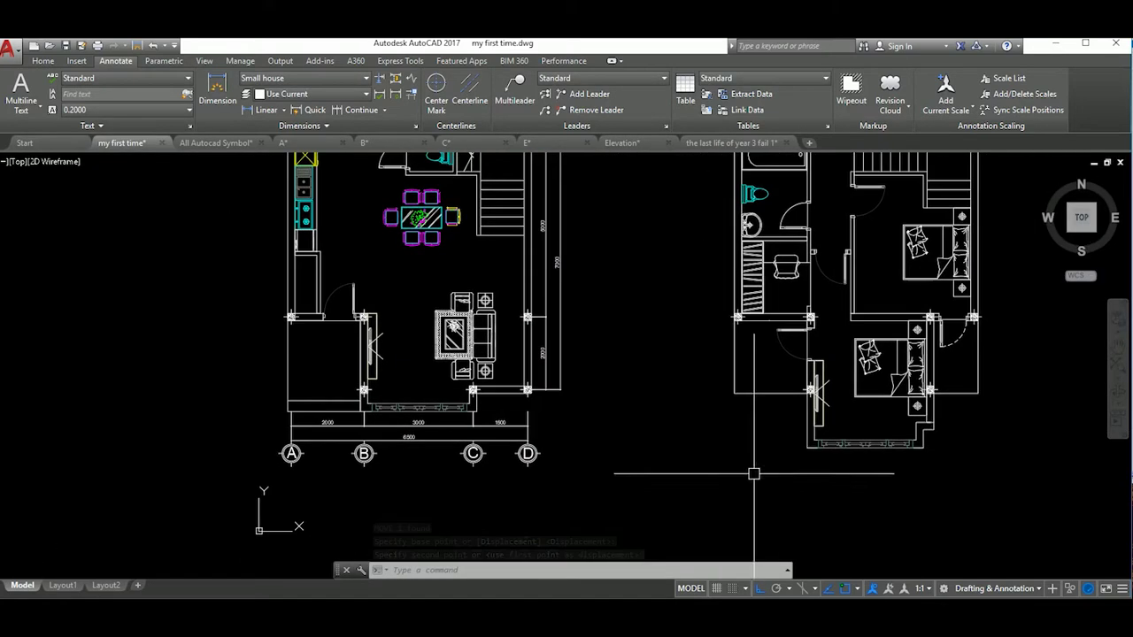
Zoom in on bubbles C and D and begin copying bubble D toward the right side.
scroll(759, 480, "down", 2)
scroll(589, 423, "up", 5)
scroll(560, 413, "down", 6)
scroll(621, 457, "up", 3)
middle_click_drag(620, 461, 655, 434)
middle_click_drag(638, 567, 624, 389)
scroll(629, 429, "up", 4)
left_click(629, 429)
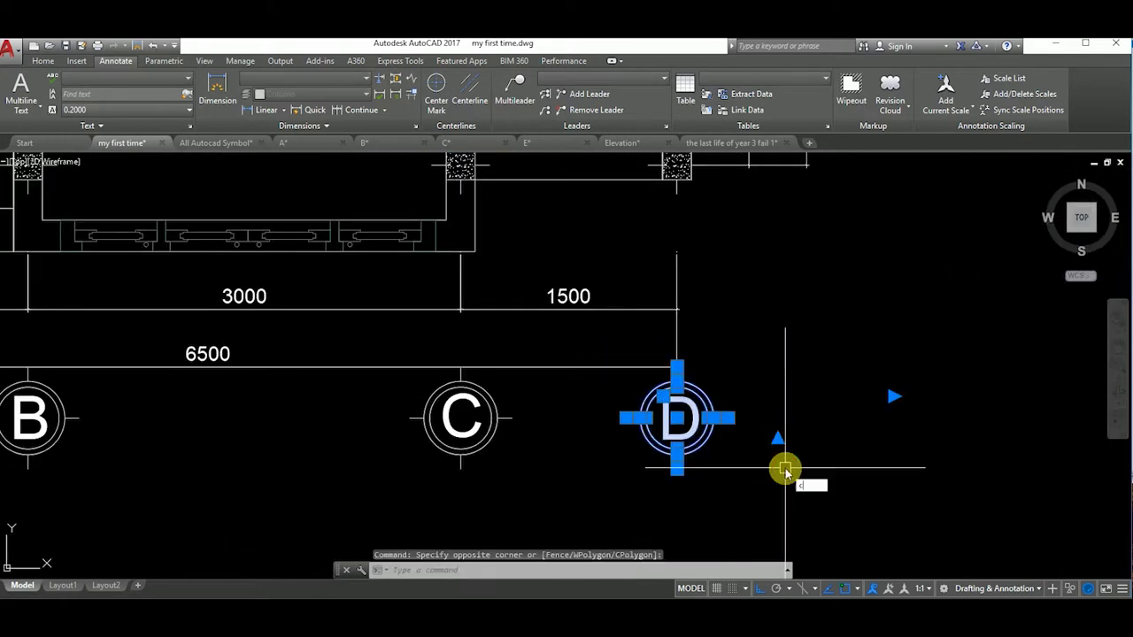
type("o")
key("Return")
left_click(677, 457)
middle_click_drag(814, 177, 814, 329)
scroll(814, 329, "up", 4)
scroll(740, 449, "down", 2)
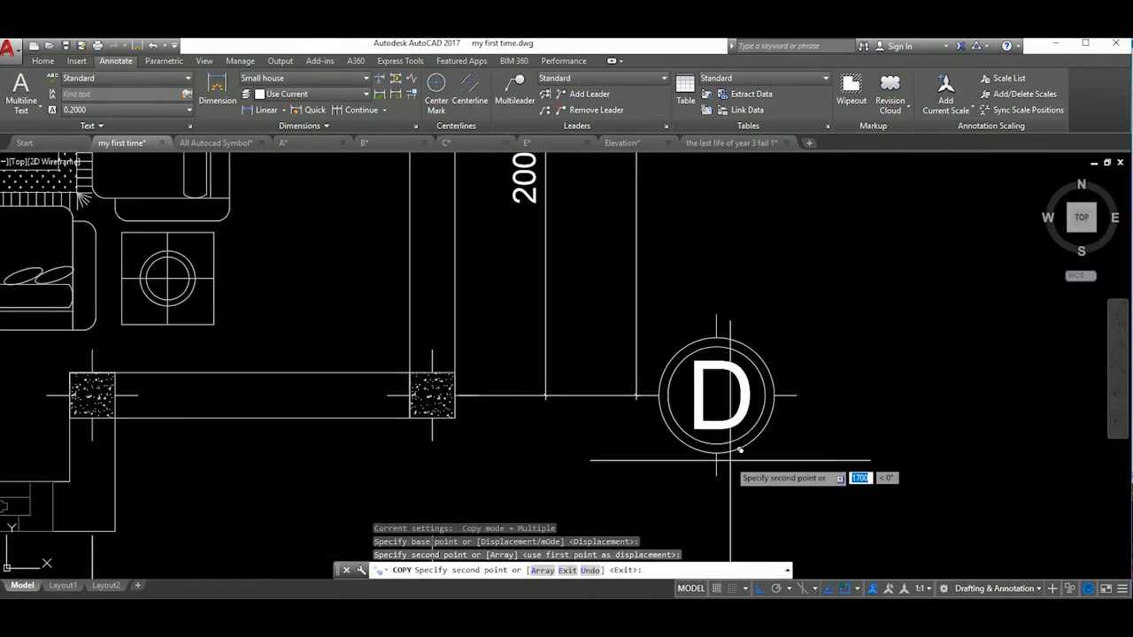
key("Escape")
Copy bubble D to the end of a horizontal axis line on the plan's right side.
type("co")
key("Return")
scroll(531, 446, "up", 3)
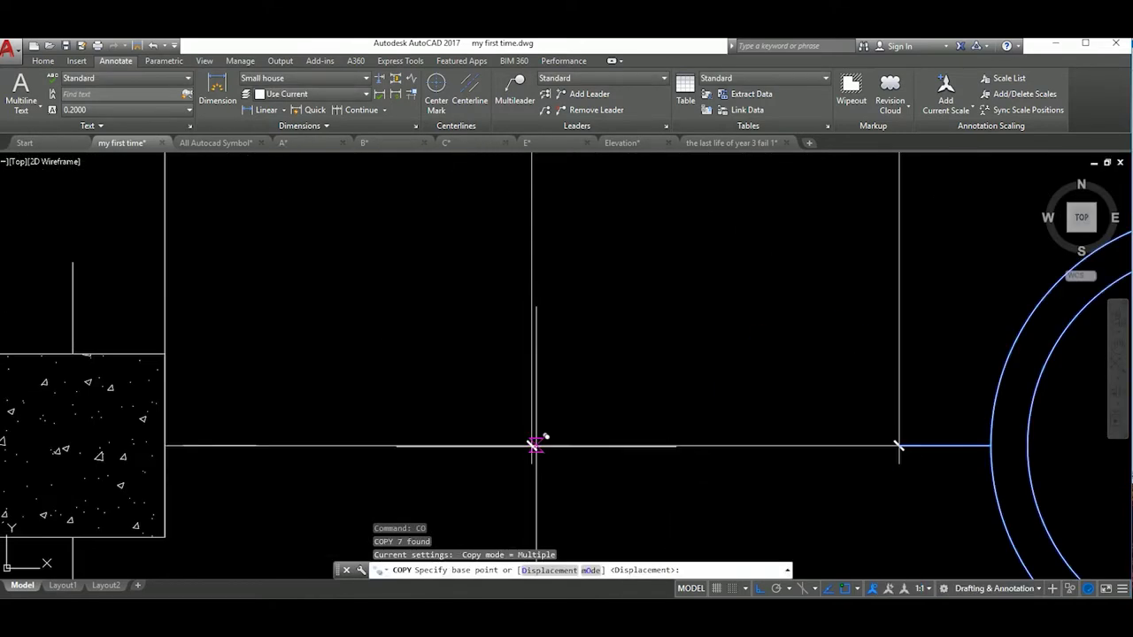
left_click(535, 445)
scroll(641, 396, "up", 2)
scroll(721, 458, "down", 3)
scroll(758, 328, "up", 3)
scroll(632, 379, "up", 2)
scroll(581, 346, "down", 1)
left_click(752, 461)
key("Escape")
Select the horizontal axis line to lengthen it, then cancel the stretch.
scroll(626, 425, "up", 3)
left_click(680, 401)
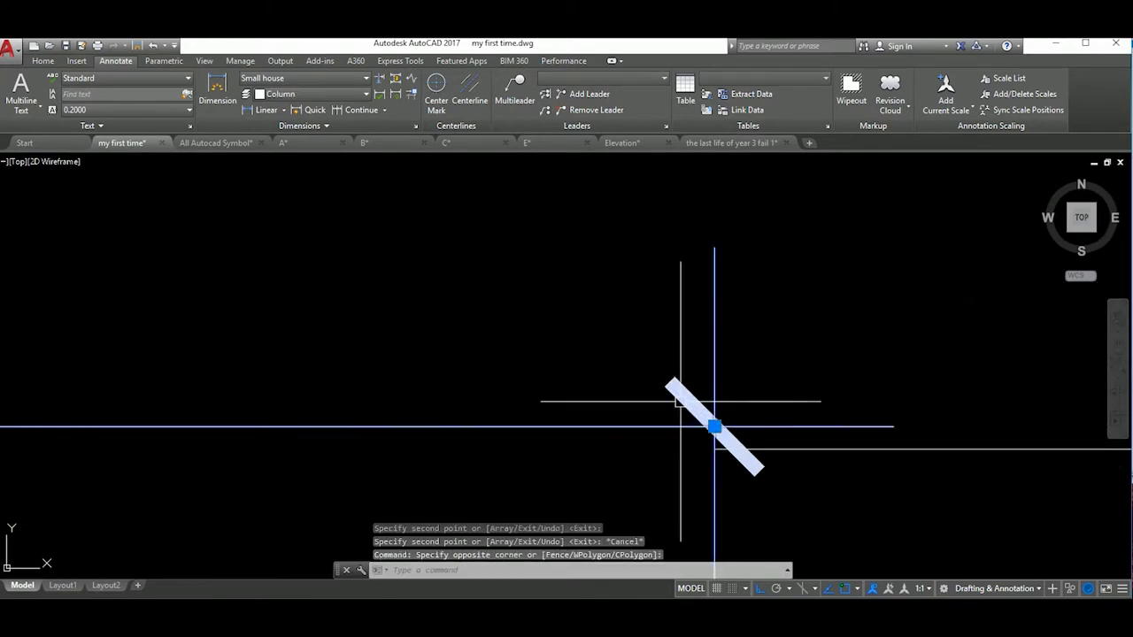
scroll(719, 432, "down", 3)
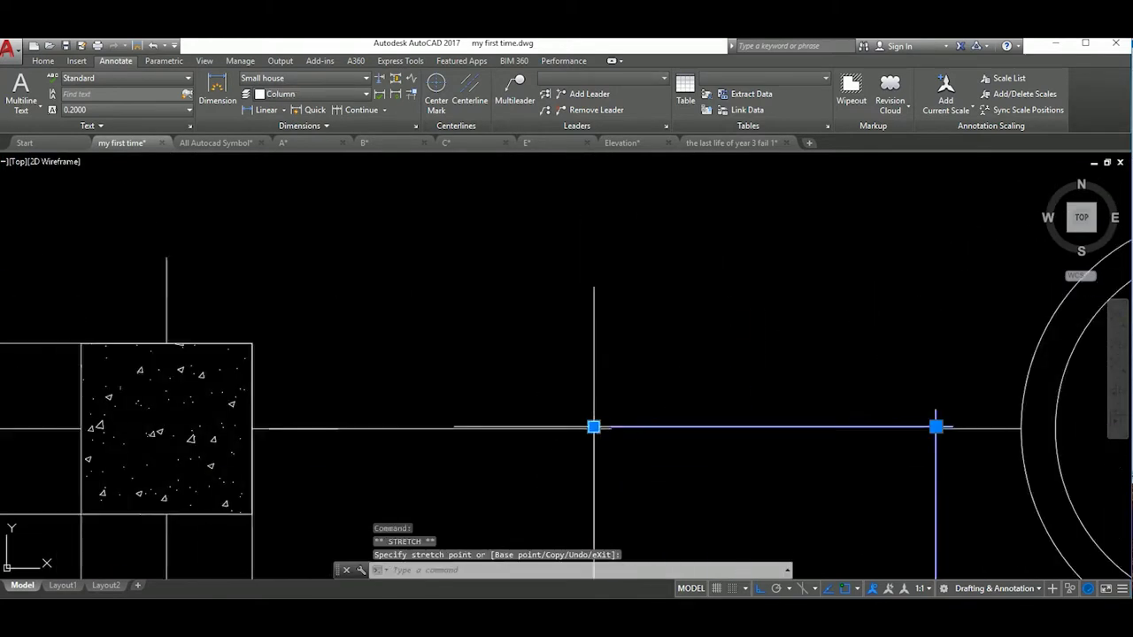
scroll(672, 328, "up", 3)
key("Escape")
scroll(614, 392, "down", 2)
scroll(662, 410, "down", 2)
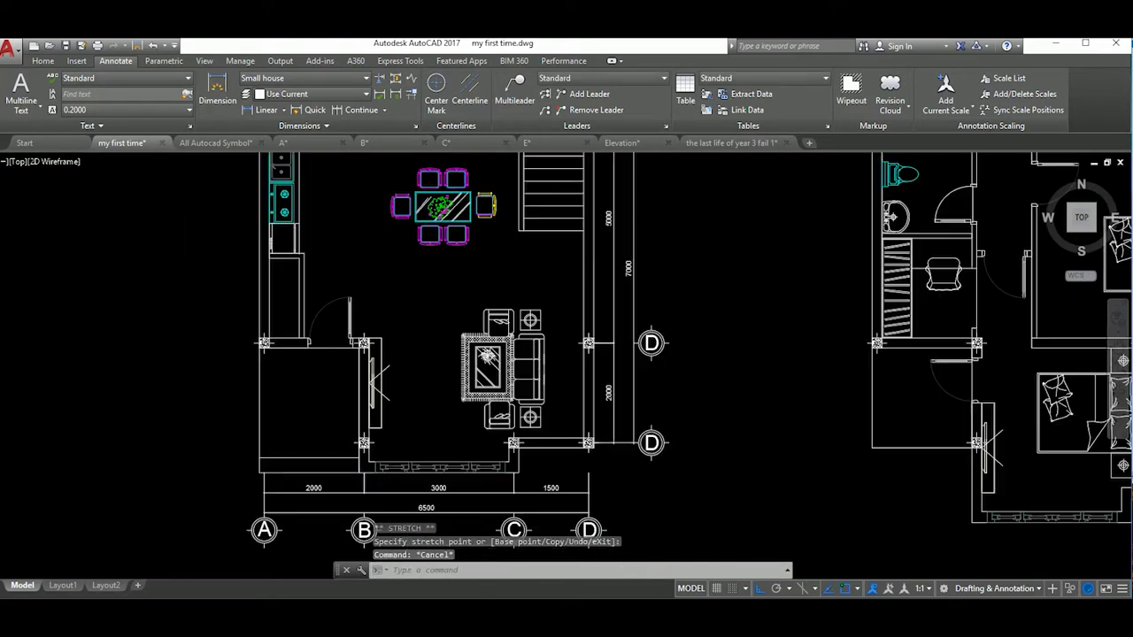
scroll(620, 398, "up", 3)
Edit the copied right-side bubbles' letters to number them 1, 2 and 3.
double_click(655, 419)
key("Escape")
scroll(372, 310, "up", 2)
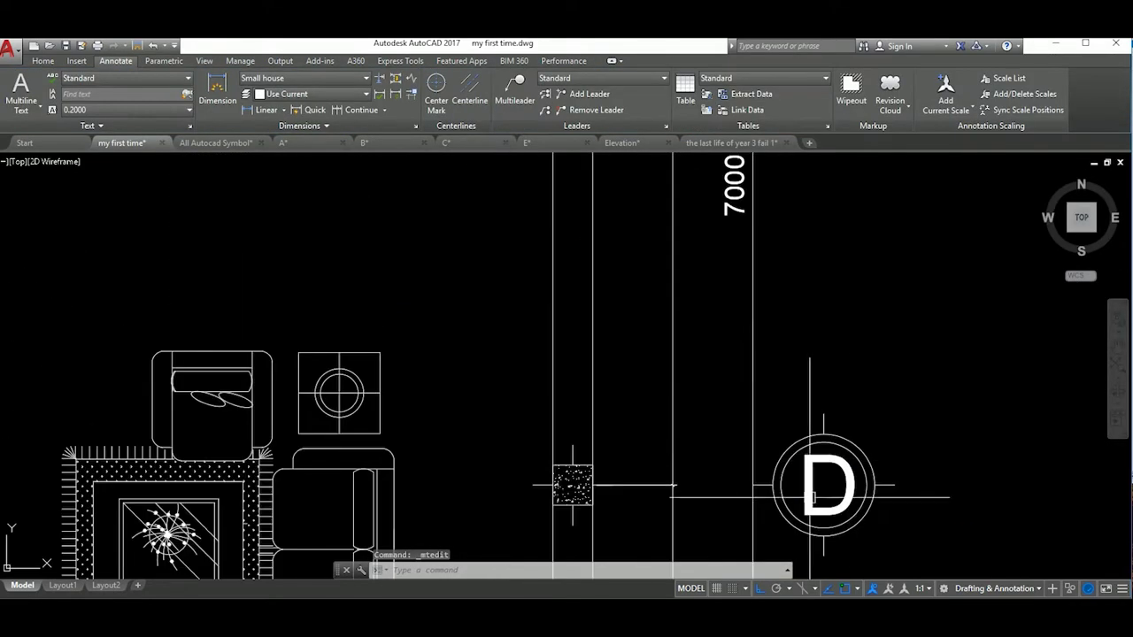
double_click(832, 487)
left_click(909, 351)
scroll(885, 372, "down", 2)
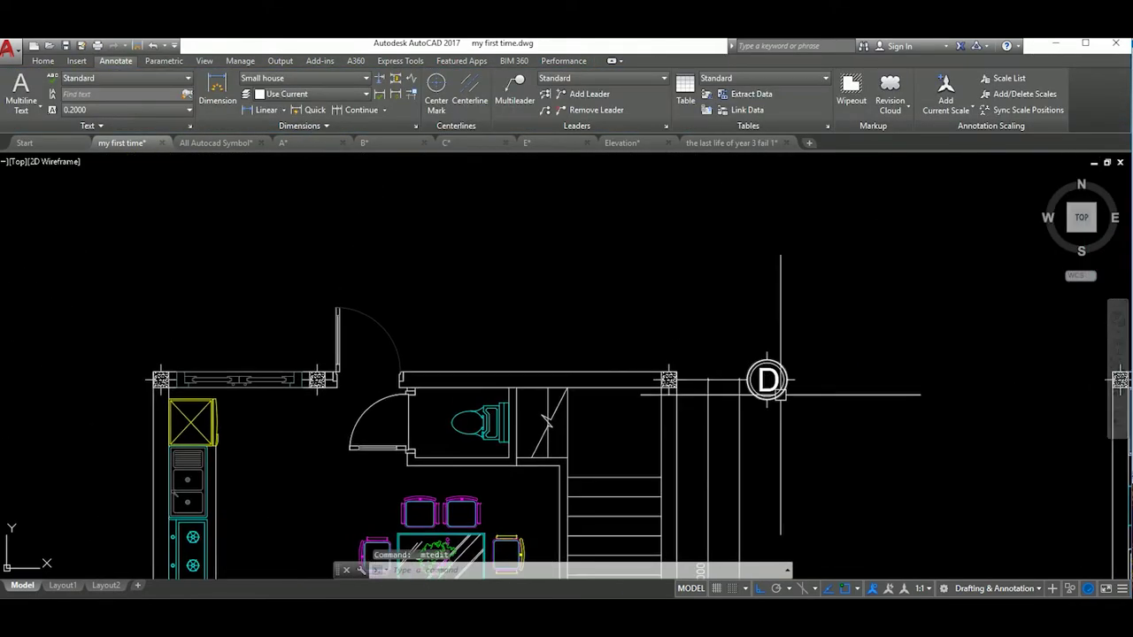
scroll(886, 372, "up", 3)
double_click(778, 405)
Copy the left plan's dimensions and grid bubbles using a base point on axis C.
left_click(613, 229)
scroll(739, 381, "down", 3)
scroll(740, 380, "up", 2)
scroll(748, 372, "up", 2)
scroll(757, 359, "up", 1)
left_click(552, 354)
type("co")
key("Return")
scroll(679, 308, "up", 5)
left_click(679, 308)
scroll(679, 308, "down", 5)
scroll(872, 266, "up", 3)
scroll(852, 387, "up", 3)
scroll(846, 400, "up", 2)
scroll(848, 400, "down", 3)
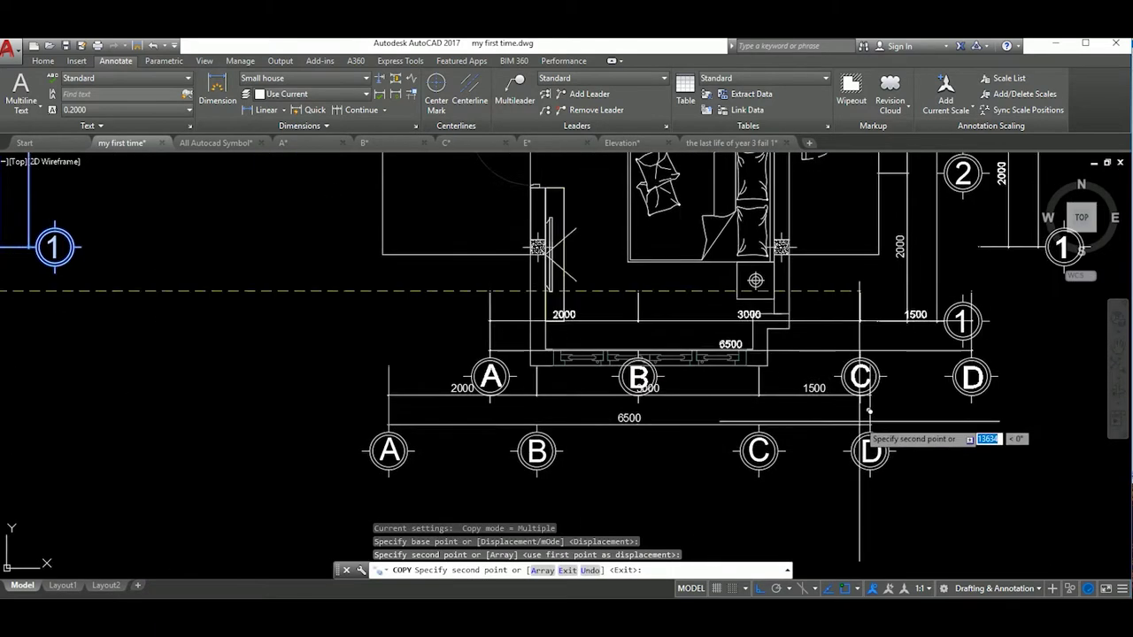
scroll(799, 478, "down", 2)
key("Escape")
Move the copied dimensions and A–D / 1–3 bubbles into place around the right floor plan.
scroll(796, 386, "down", 2)
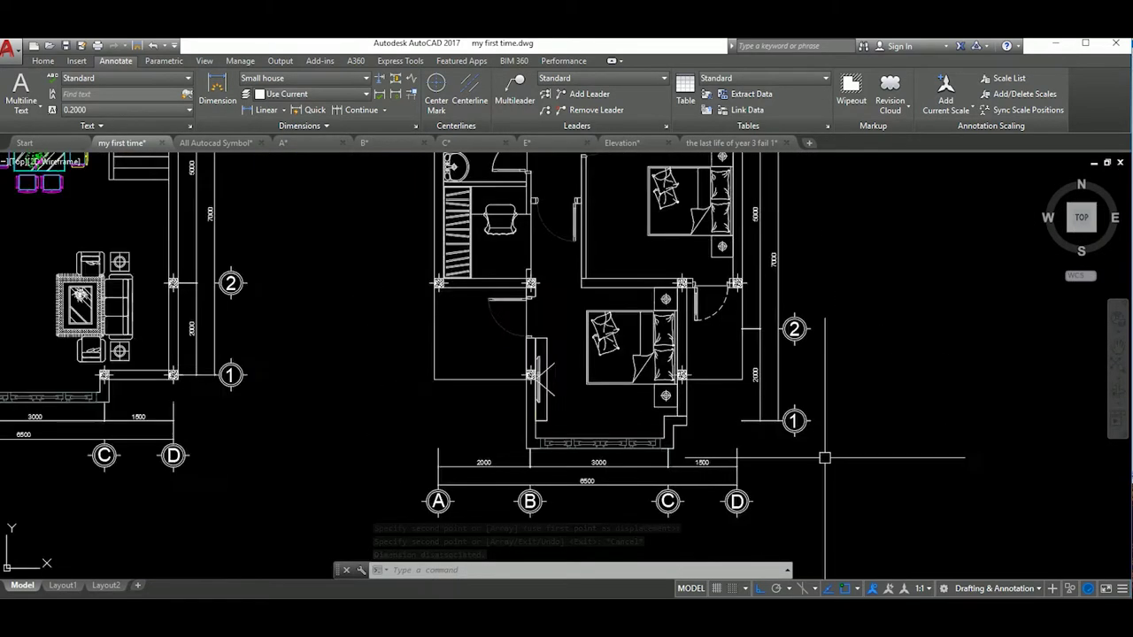
left_click(798, 460)
left_click(752, 226)
type("m")
key("Return")
scroll(835, 324, "up", 5)
scroll(792, 319, "up", 3)
left_click(766, 447)
scroll(787, 252, "up", 3)
left_click(840, 354)
scroll(840, 354, "down", 5)
scroll(804, 365, "up", 3)
scroll(804, 365, "up", 2)
scroll(804, 364, "up", 2)
scroll(771, 354, "down", 6)
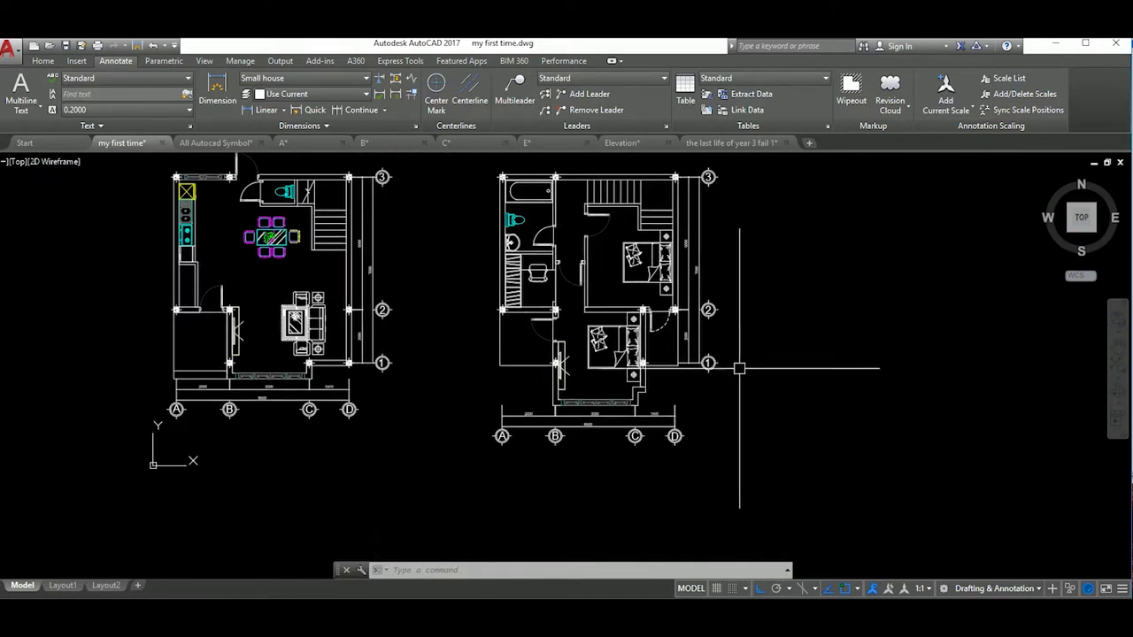
scroll(708, 354, "down", 1)
Save the drawing with Ctrl+S.
key("ctrl+s")
scroll(531, 265, "up", 4)
scroll(649, 301, "up", 3)
Offset the vertical wall line by 50 to create a window jamb.
scroll(649, 301, "down", 1)
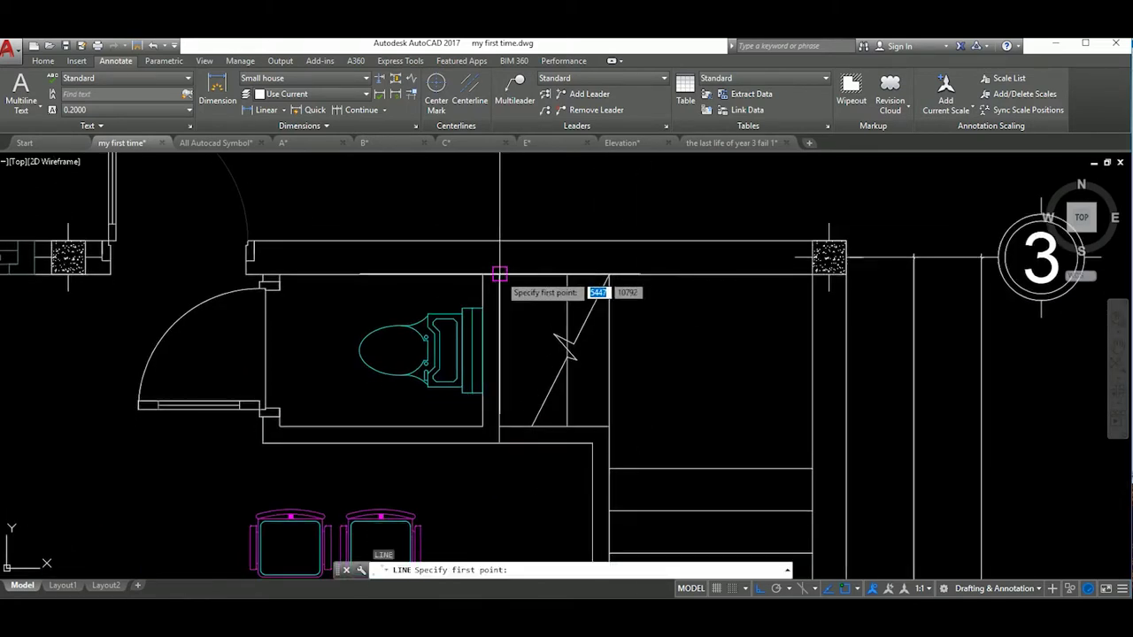
key("Escape")
scroll(498, 245, "up", 4)
left_click(626, 272)
key("Return")
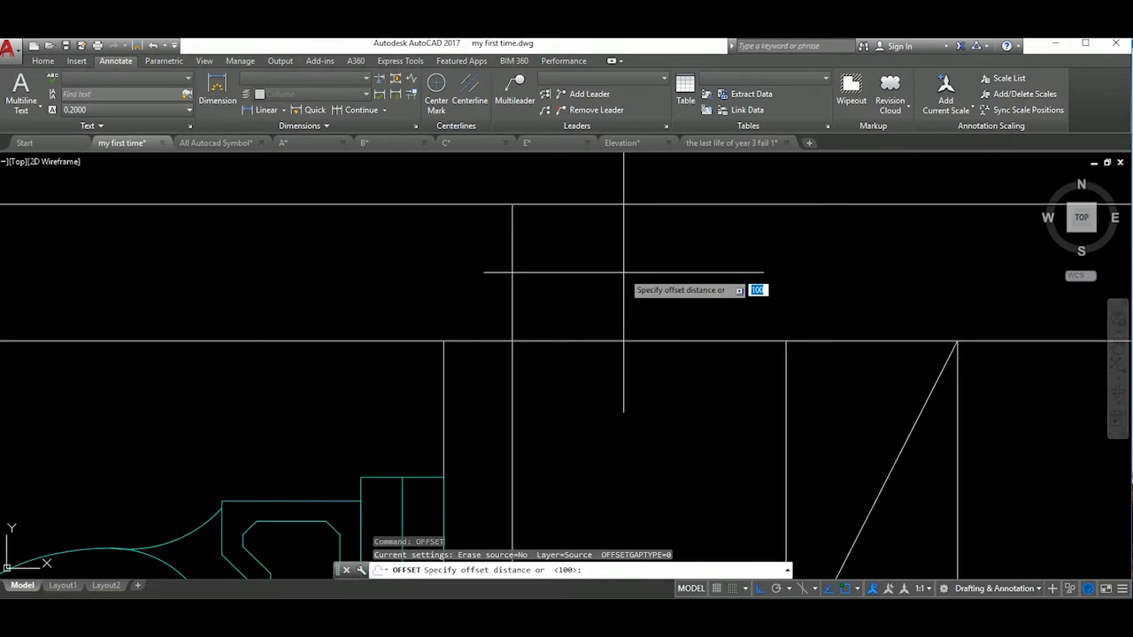
key("0")
key("Return")
Mirror the window jamb lines, keeping the originals.
scroll(668, 275, "down", 4)
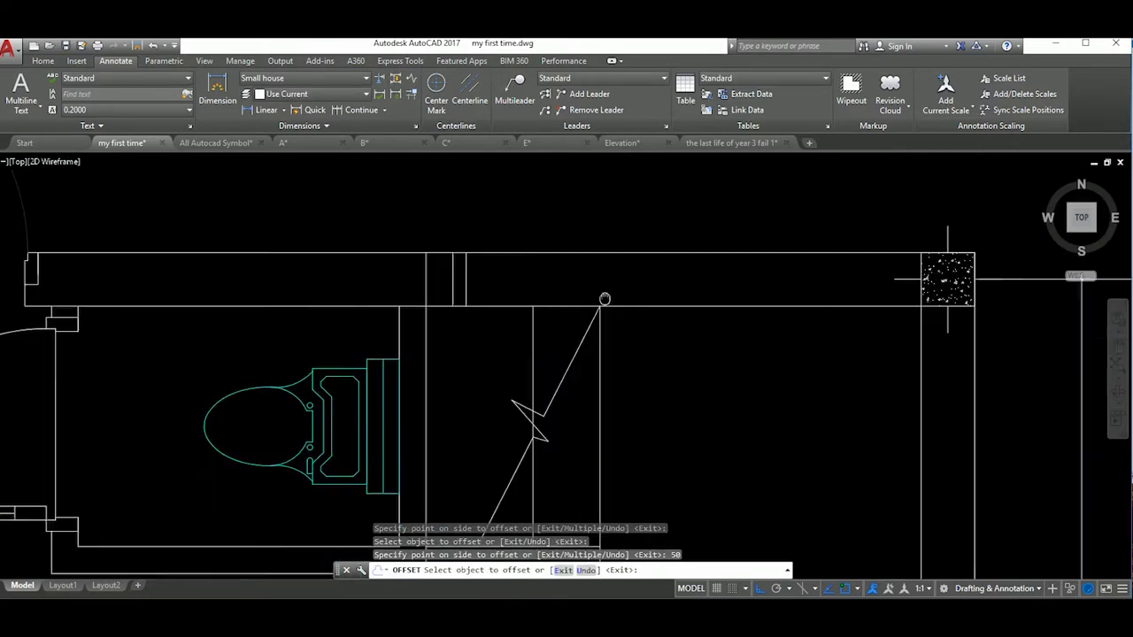
middle_click_drag(796, 265, 519, 327)
key("Escape")
left_click_drag(416, 301, 343, 279)
type("mi")
key("Return")
left_click(615, 292)
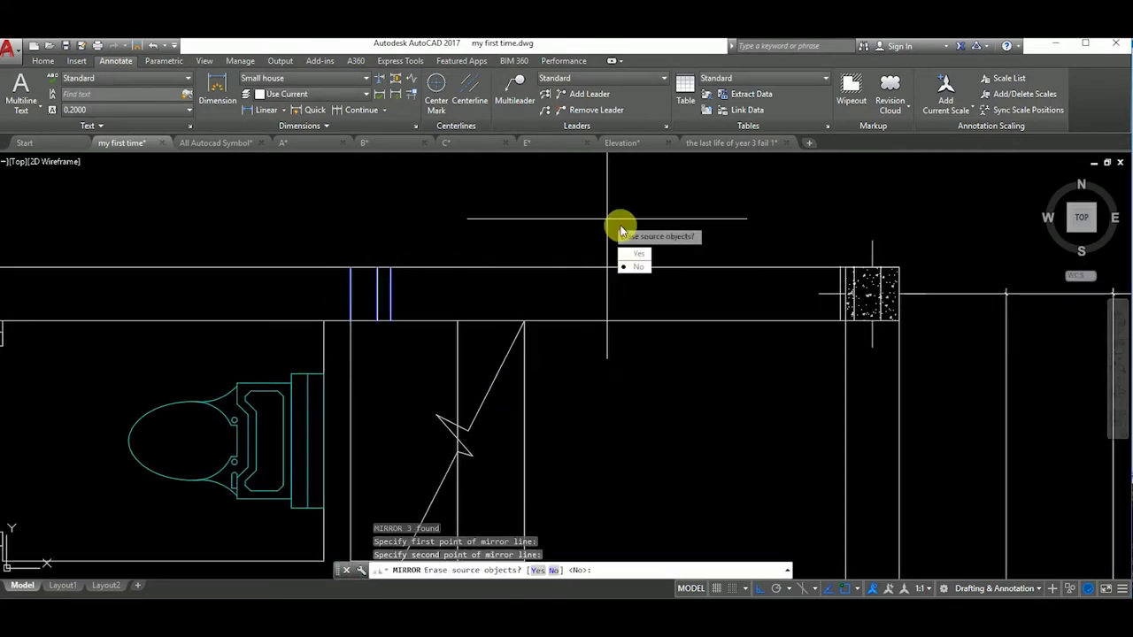
left_click(634, 265)
scroll(888, 292, "up", 2)
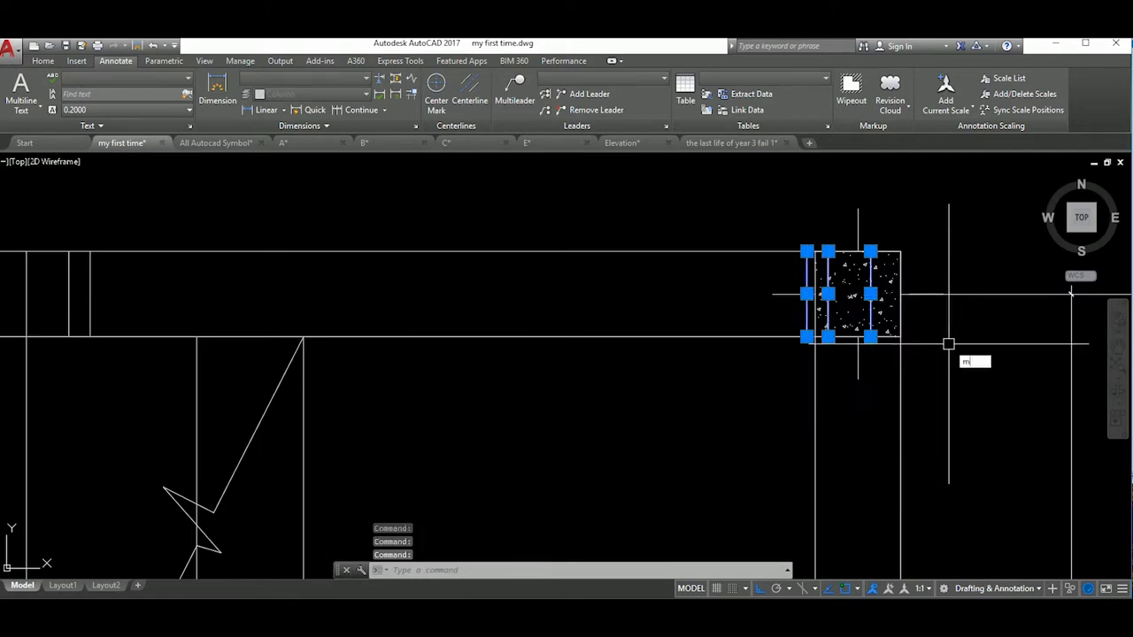
Move the three jamb lines into the top wall above the WC and stair.
type("m")
key("Return")
scroll(886, 328, "up", 3)
left_click(847, 321)
scroll(797, 327, "up", 2)
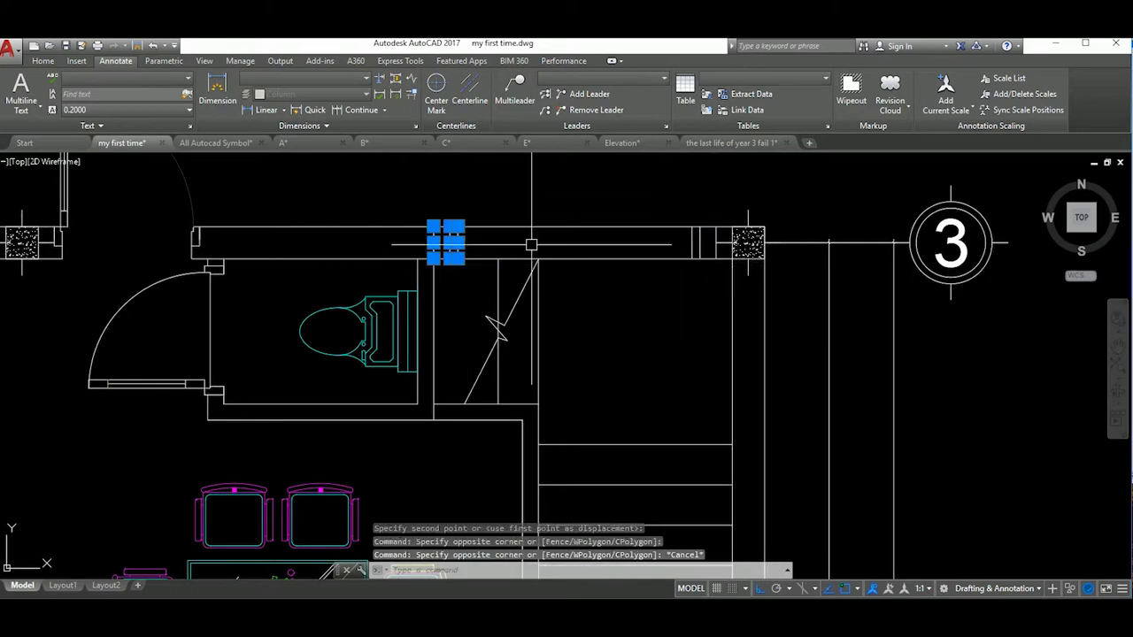
scroll(531, 245, "up", 5)
Offset another wall line to form the next window's jambs.
type("l")
key("Return")
scroll(683, 257, "down", 2)
left_click(683, 257)
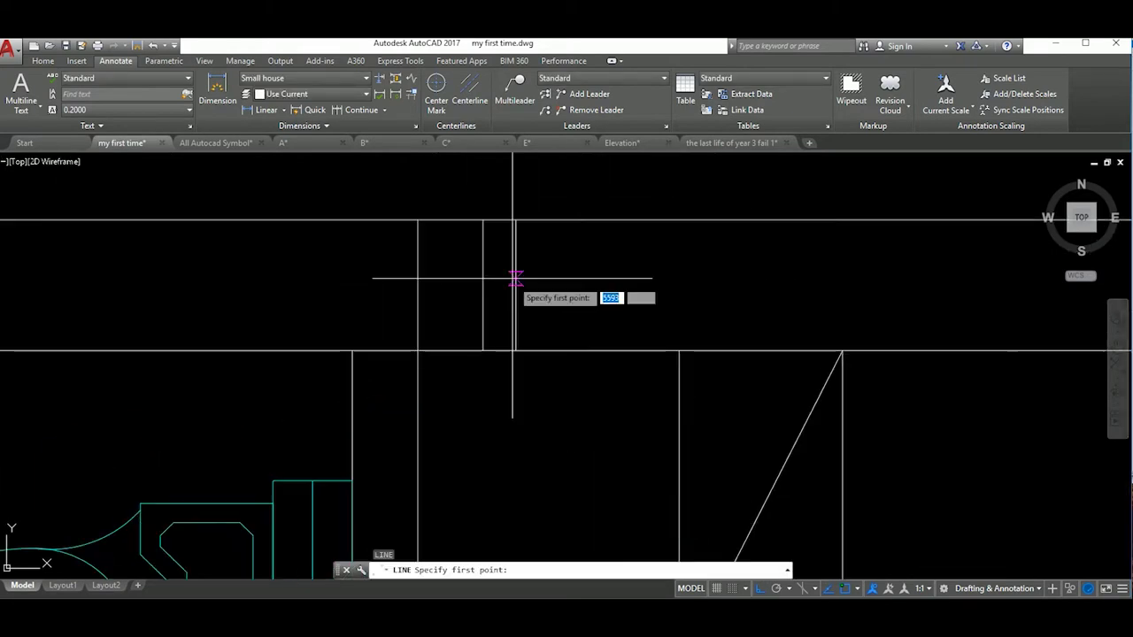
scroll(799, 267, "up", 2)
key("Escape")
left_click(742, 268)
type("o")
key("Return")
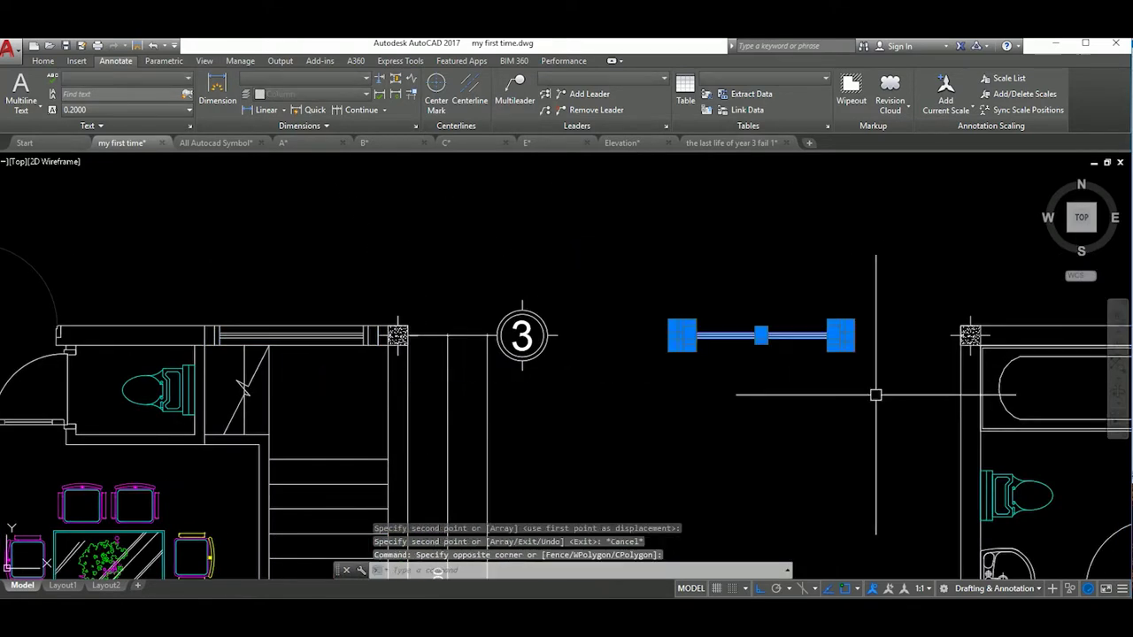
Move the selected window block into the wall beside the stair.
left_click(914, 456)
type("m")
key("Return")
scroll(868, 316, "up", 5)
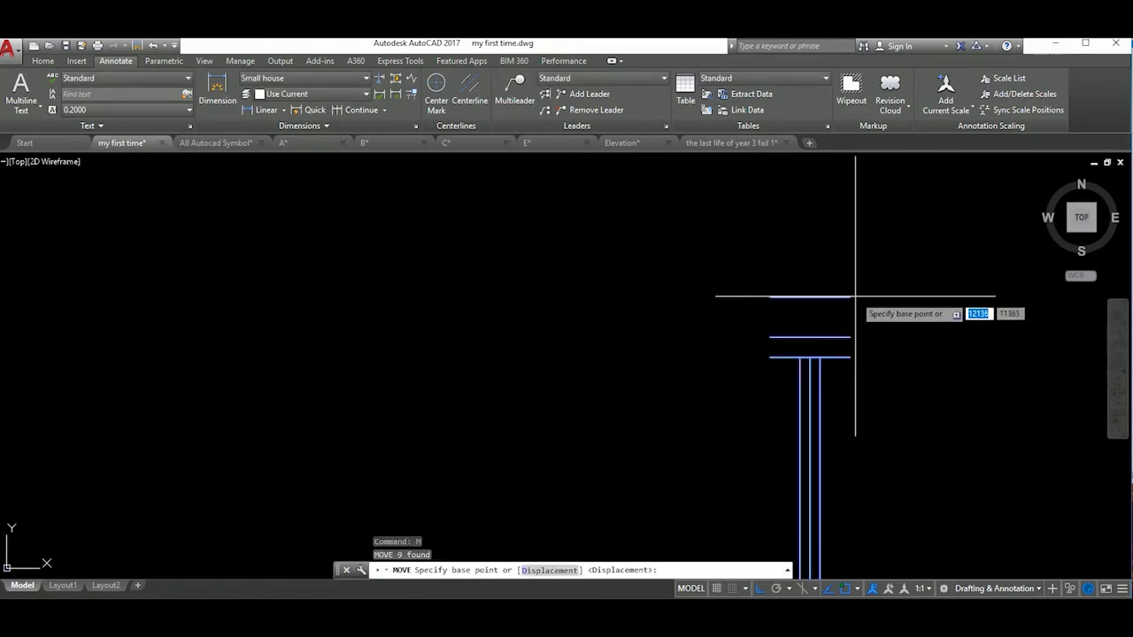
left_click(868, 316)
scroll(670, 389, "up", 5)
left_click(670, 389)
scroll(670, 389, "down", 5)
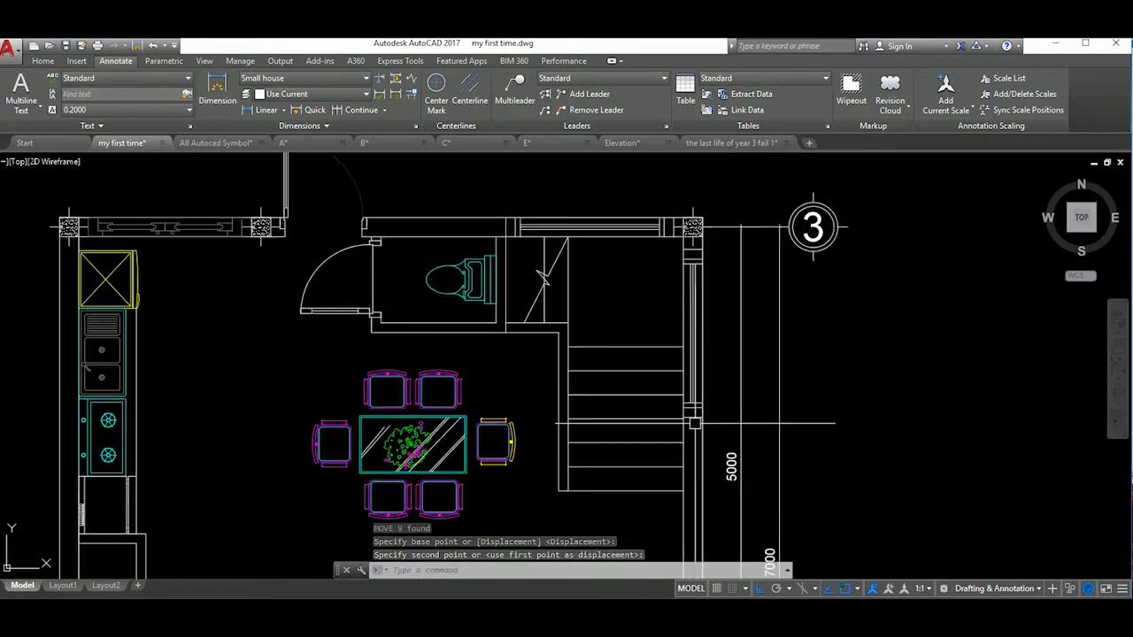
scroll(630, 399, "up", 2)
scroll(629, 399, "down", 1)
scroll(664, 403, "down", 1)
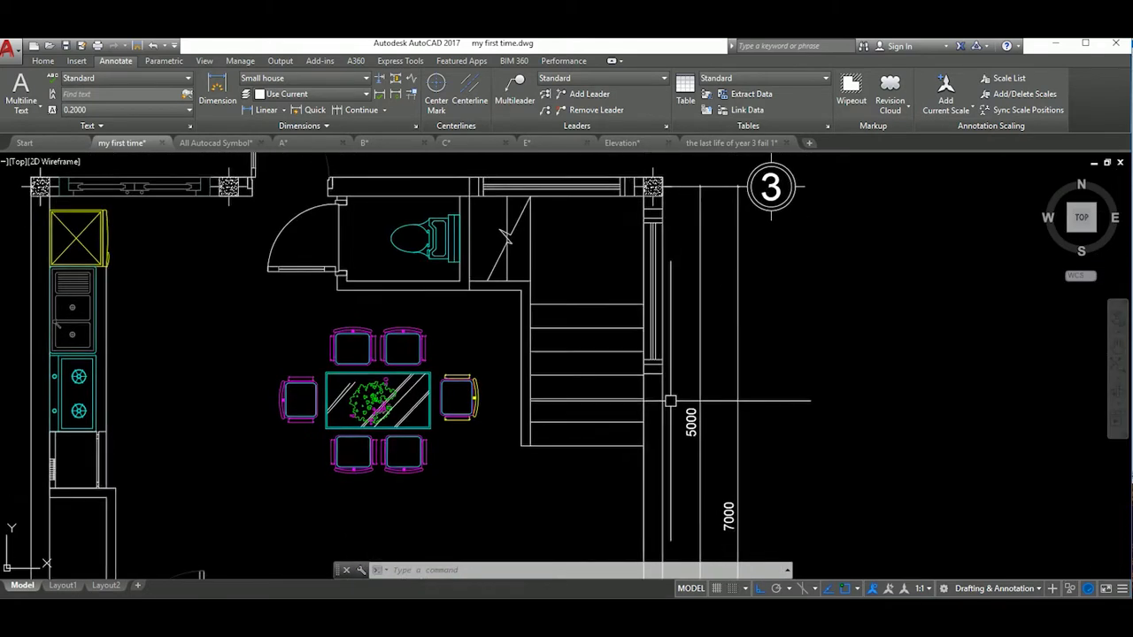
scroll(717, 417, "down", 2)
scroll(769, 417, "down", 2)
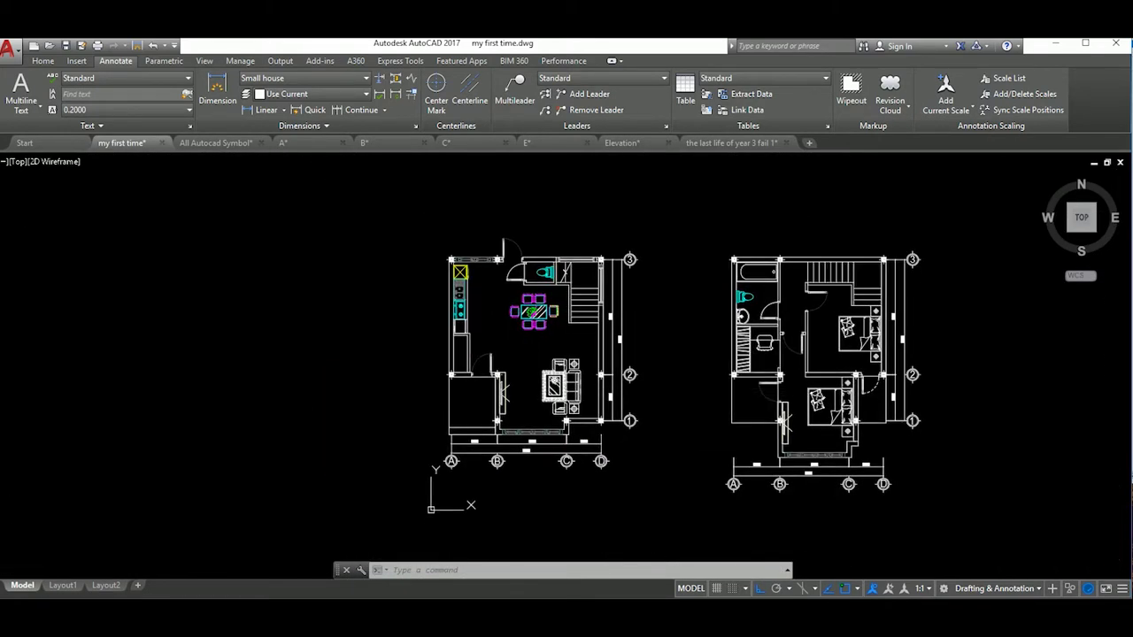
scroll(645, 296, "up", 4)
left_click(473, 215)
Select the top and side wall windows, check the layer list, then clear the selection.
left_click(663, 296)
scroll(663, 296, "up", 2)
left_click(660, 255)
left_click(701, 535)
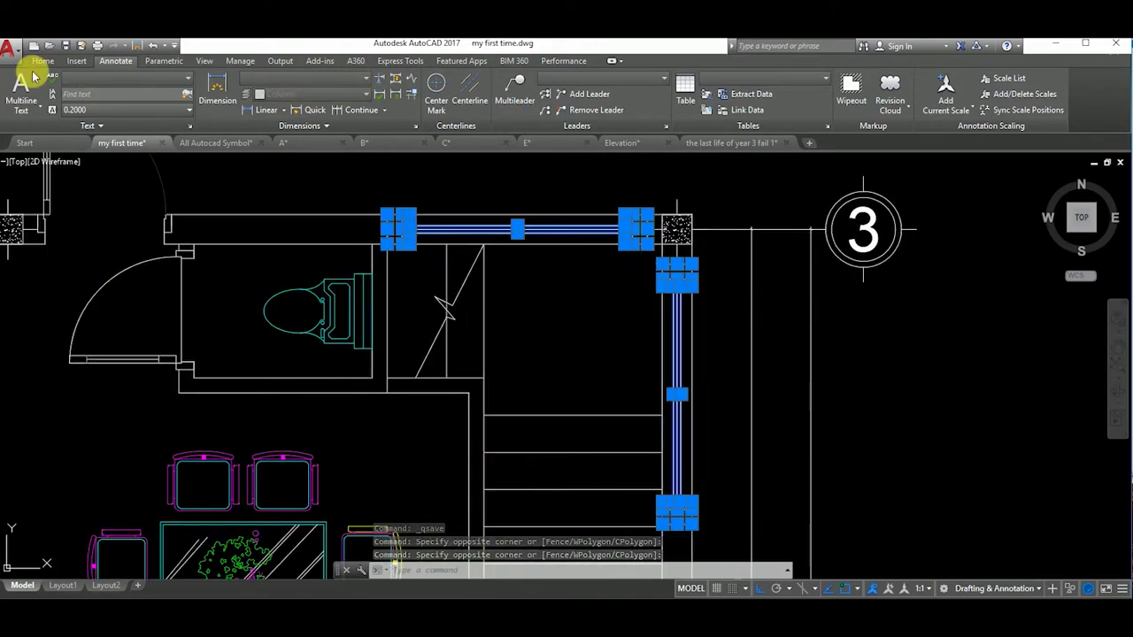
scroll(341, 83, "up", 2)
left_click(595, 79)
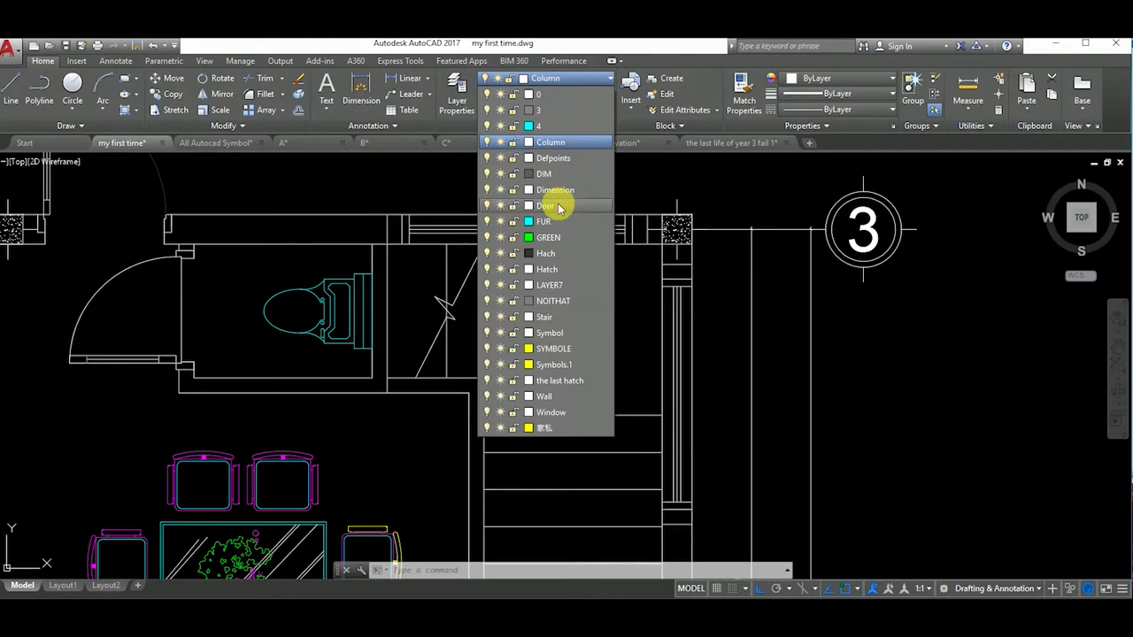
key("Escape")
scroll(627, 317, "down", 4)
scroll(655, 311, "up", 2)
key("Escape")
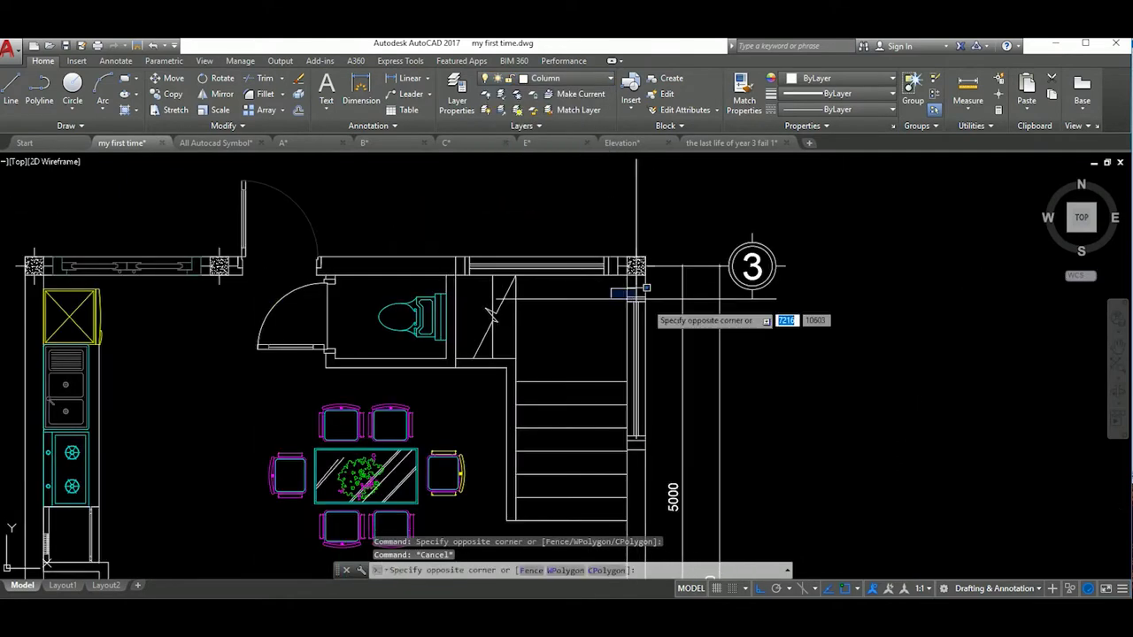
Copy the two selected window blocks to a new position.
left_click(624, 350)
left_click(442, 240)
left_click(655, 296)
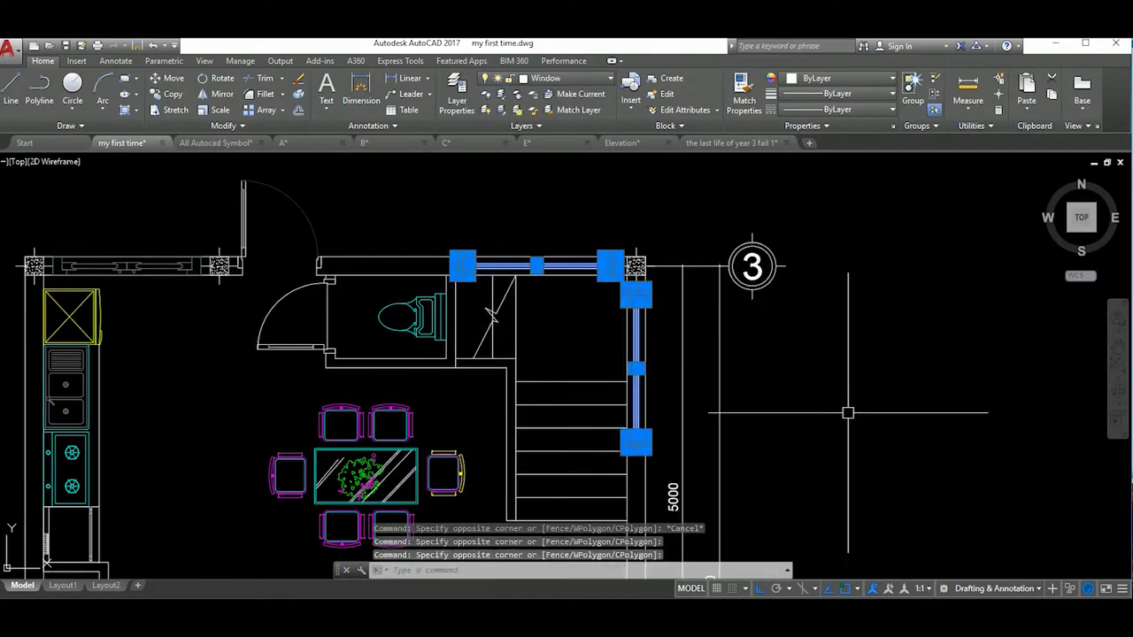
type("co")
key("Return")
scroll(777, 332, "up", 5)
left_click(647, 238)
scroll(683, 286, "down", 4)
scroll(600, 222, "up", 4)
left_click(600, 222)
key("Escape")
Draw a 100-unit cross line across the open wall end beside the door.
scroll(673, 389, "up", 2)
scroll(638, 372, "up", 4)
scroll(637, 354, "down", 3)
scroll(654, 327, "up", 4)
scroll(654, 328, "down", 2)
scroll(608, 511, "up", 5)
type("l")
key("Return")
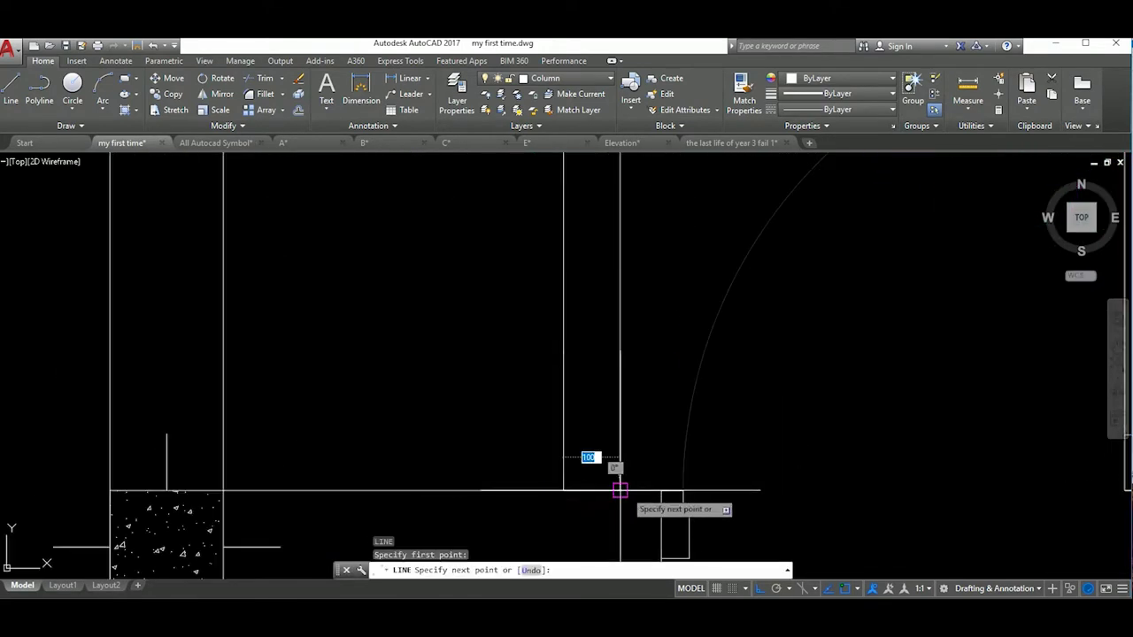
key("Return")
key("Return")
left_click(619, 489)
Move the cross line 50 units upward into the wall strip.
type("m")
key("Return")
left_click(782, 478)
key("Return")
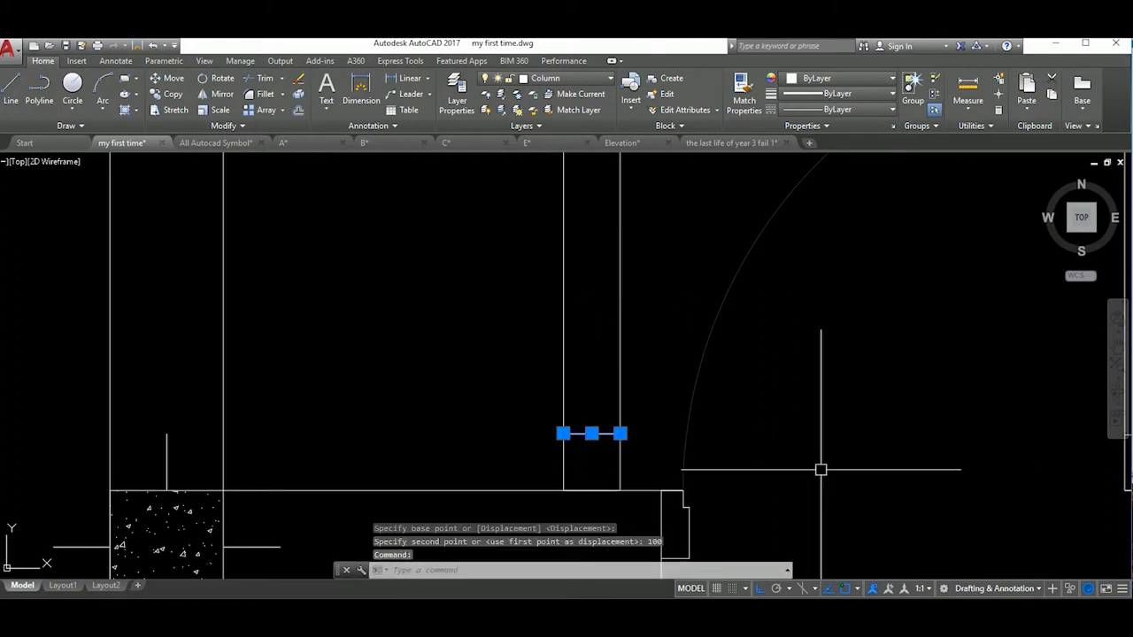
type("50")
key("Return")
scroll(673, 448, "down", 2)
scroll(725, 461, "down", 1)
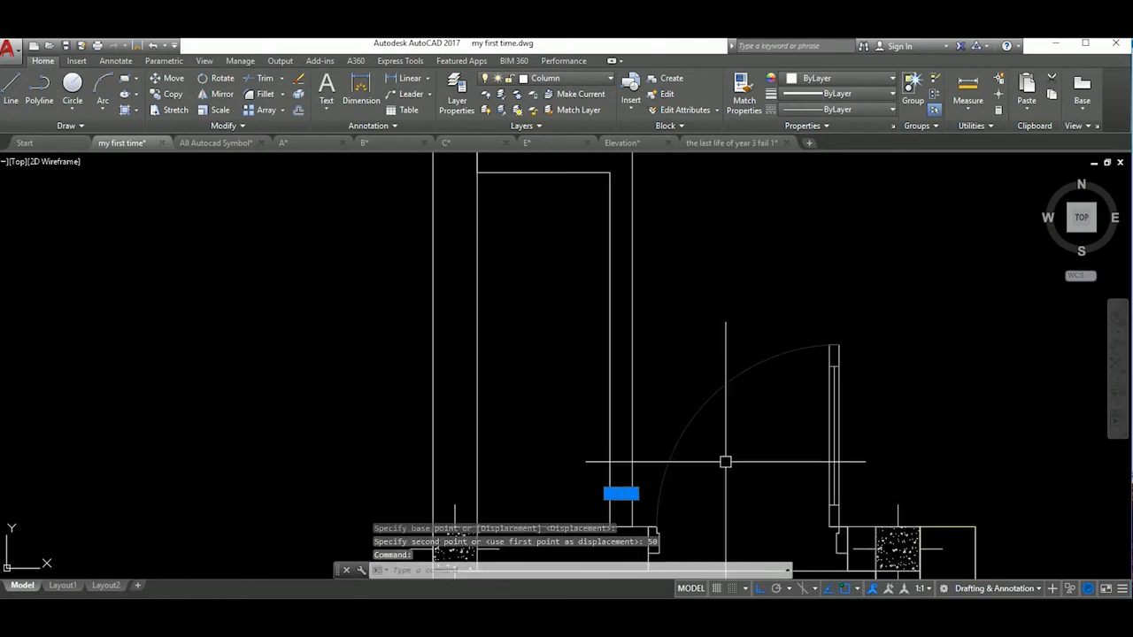
Copy the short cross line upward to close the other wall end.
type("co")
key("Return")
left_click(734, 466)
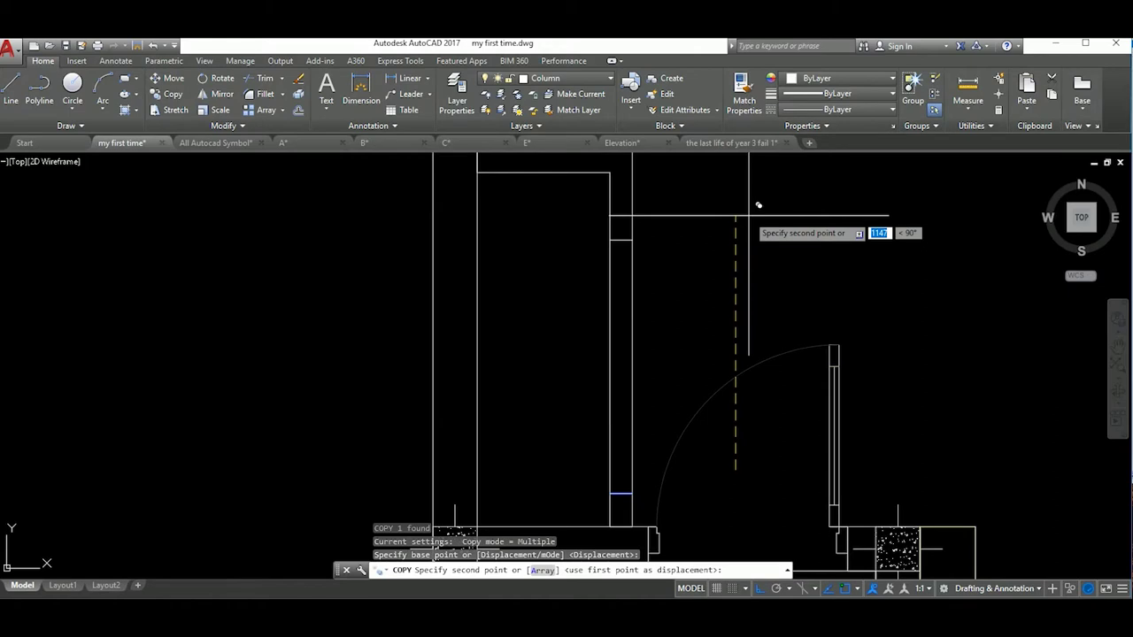
key("Return")
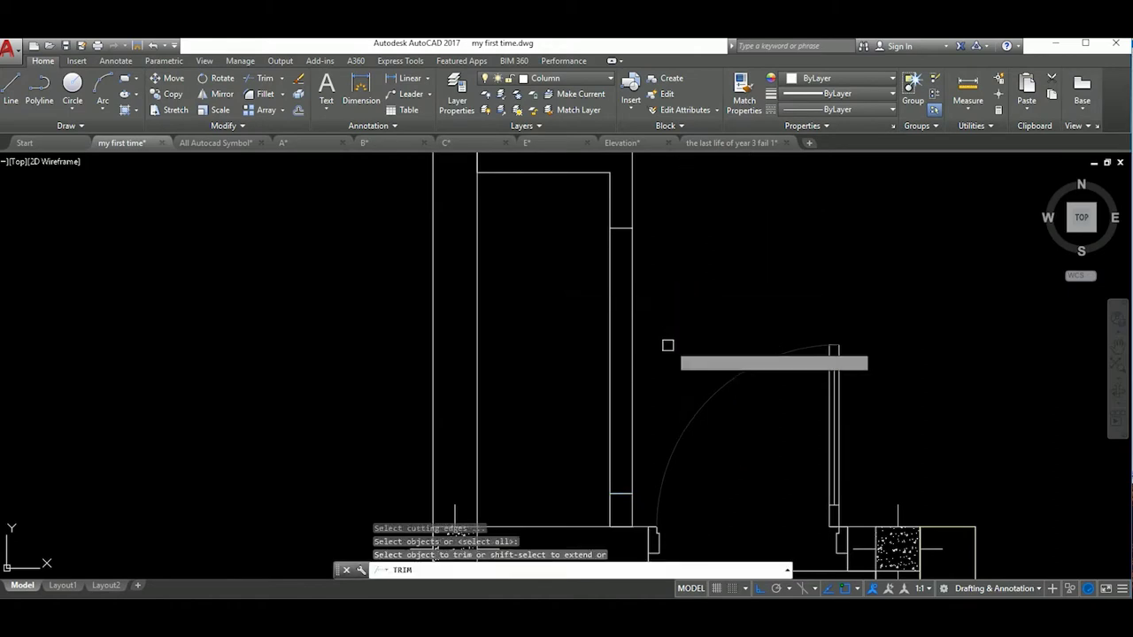
scroll(664, 350, "down", 3)
scroll(633, 362, "up", 4)
Drop an unneeded line and try offsetting the cross line by 50.
type("l")
key("Return")
key("Escape")
scroll(639, 317, "down", 2)
scroll(646, 355, "down", 2)
scroll(655, 389, "up", 2)
scroll(657, 399, "up", 2)
scroll(657, 399, "up", 2)
scroll(717, 381, "up", 2)
type("o")
key("Return")
type("50")
key("Return")
left_click(681, 400)
Pan the view to show both floor plans.
middle_click_drag(181, 390, 682, 389)
key("Escape")
scroll(734, 390, "down", 2)
middle_click_drag(330, 332, 756, 377)
scroll(755, 377, "down", 2)
Hatch the wall band above the toilet with the ANSI31 pattern at scale 300.
type("h")
key("Return")
scroll(602, 261, "up", 3)
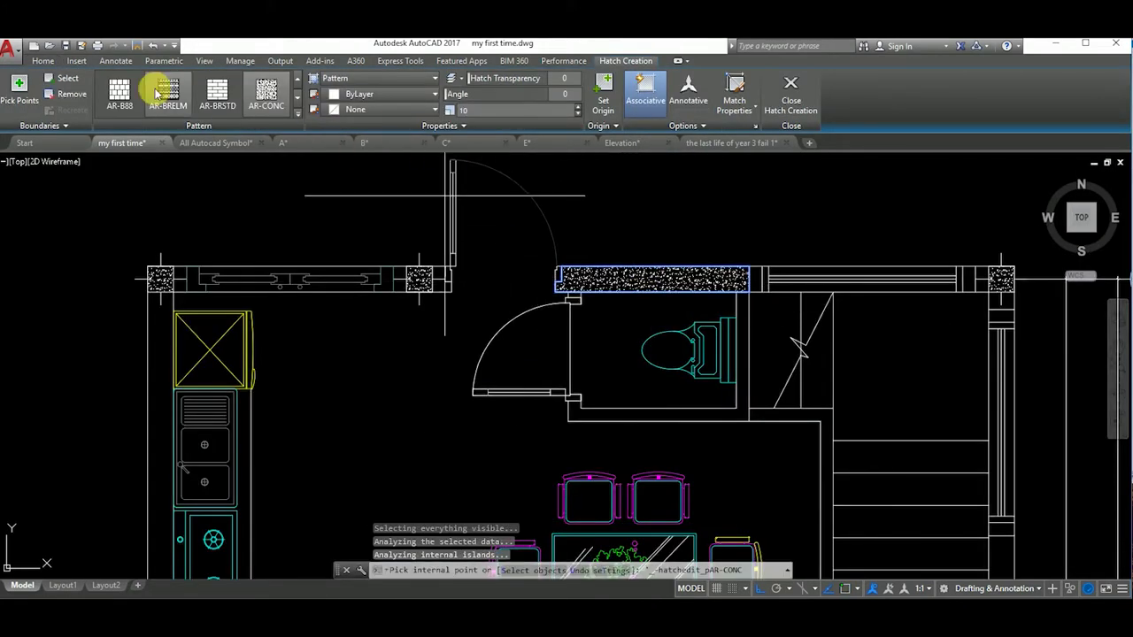
left_click(297, 110)
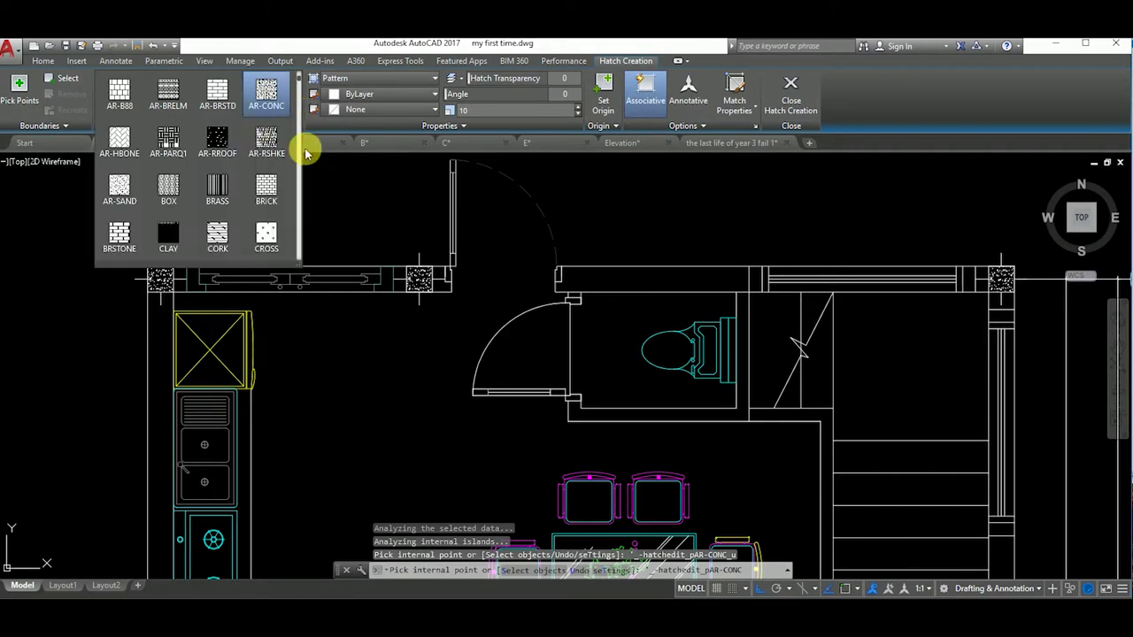
scroll(298, 165, "up", 3)
left_click(266, 139)
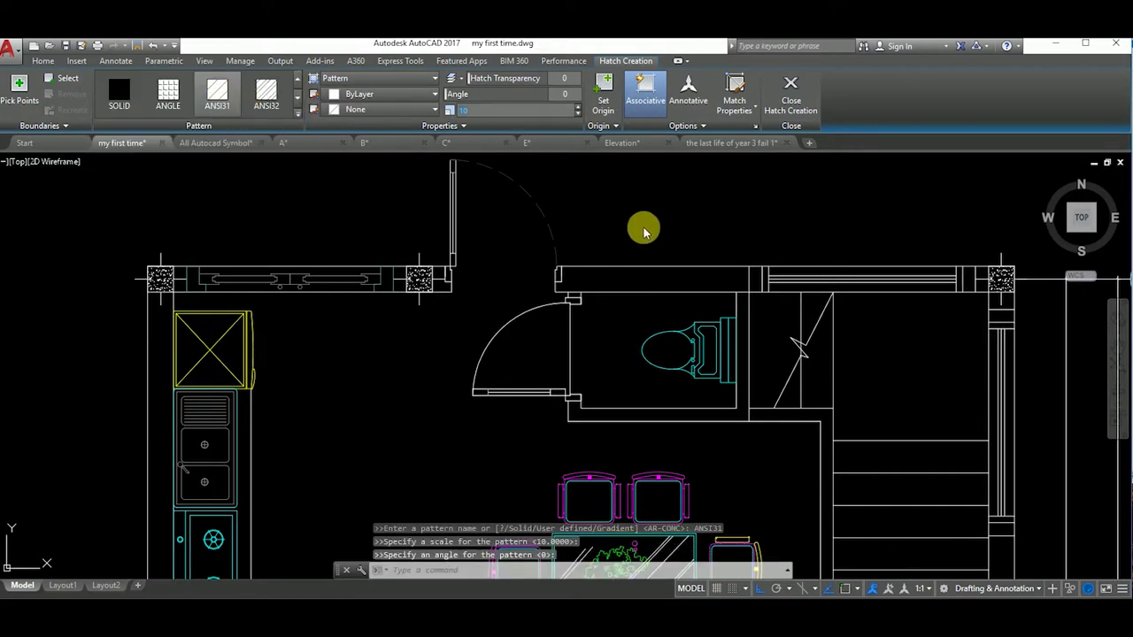
left_click(515, 110)
type("0")
scroll(659, 266, "up", 2)
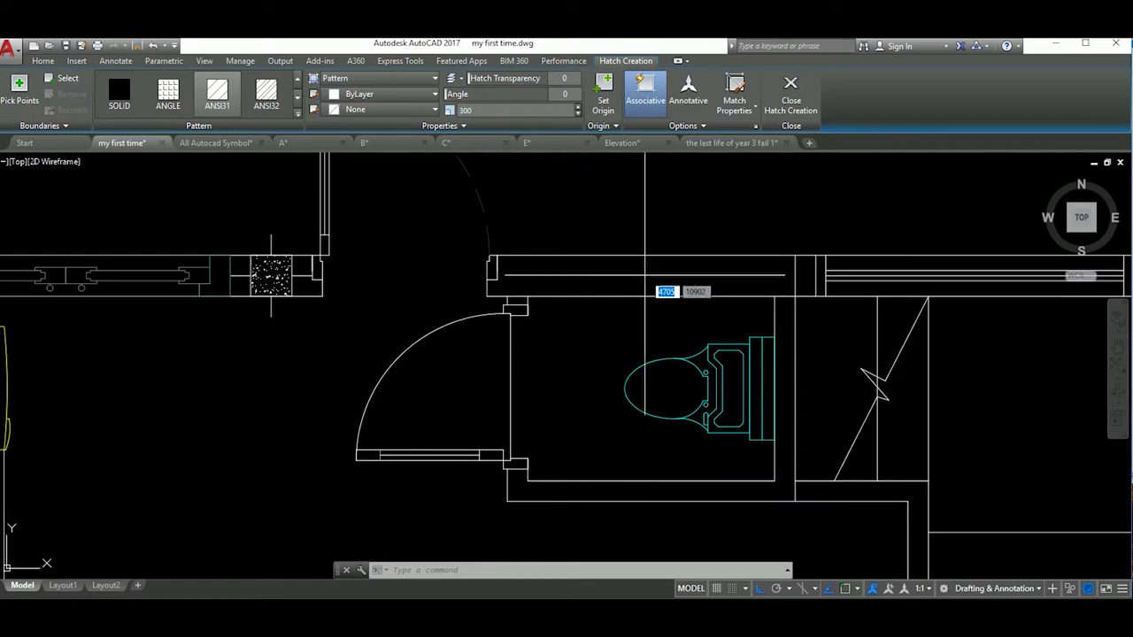
left_click(704, 279)
Pick inside the lower-left room, then cancel the hatch and pan slightly.
scroll(421, 237, "down", 2)
scroll(398, 239, "down", 2)
scroll(378, 352, "down", 1)
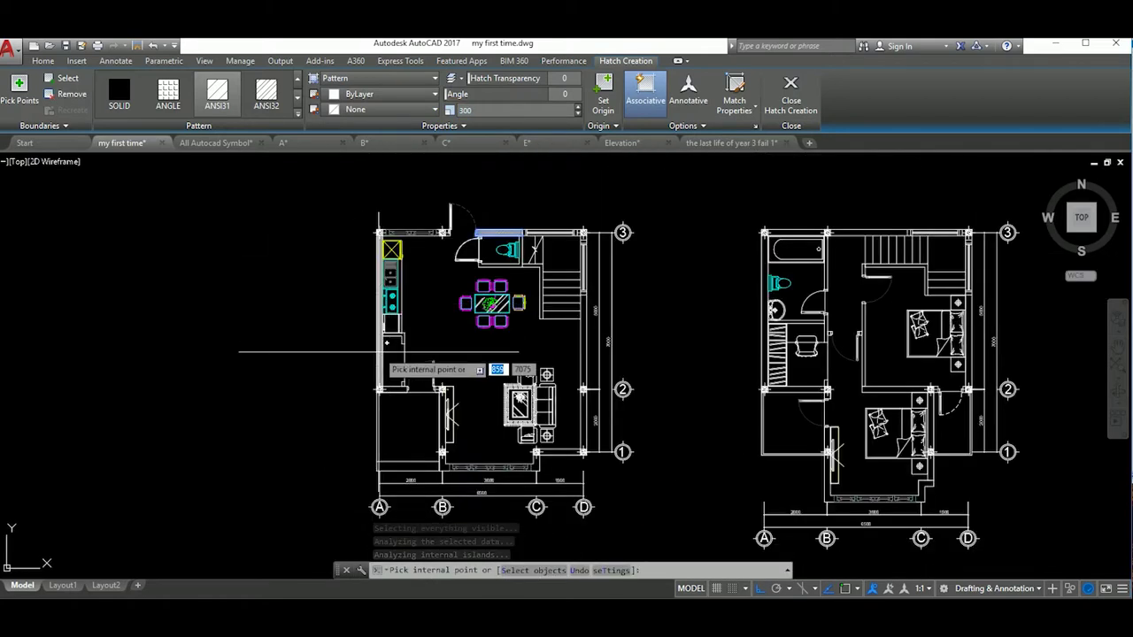
left_click(397, 414)
scroll(385, 373, "up", 2)
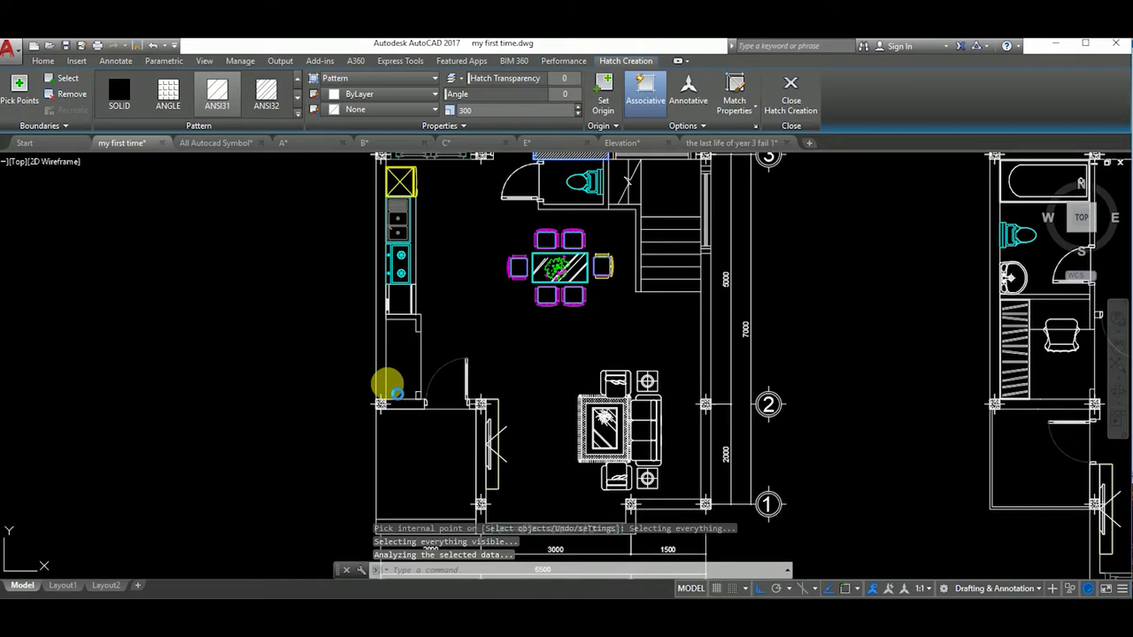
key("Escape")
middle_click_drag(481, 327, 504, 387)
key("Escape")
key("Escape")
scroll(595, 216, "up", 4)
Erase the unwanted hatch and make Hatch the current layer.
type("e")
key("Return")
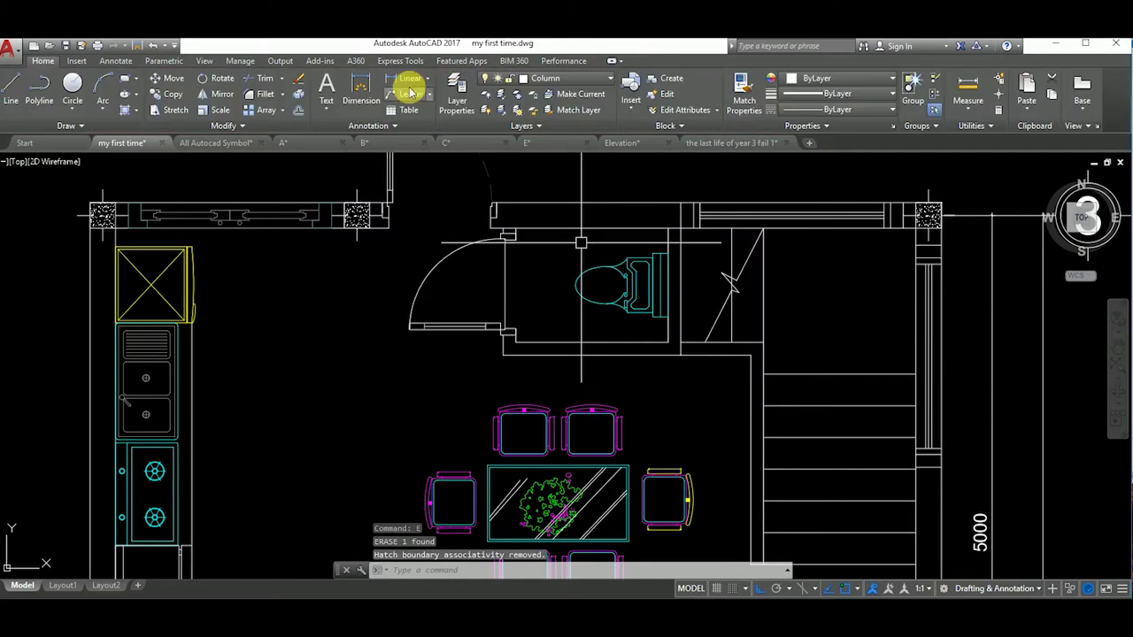
left_click(557, 78)
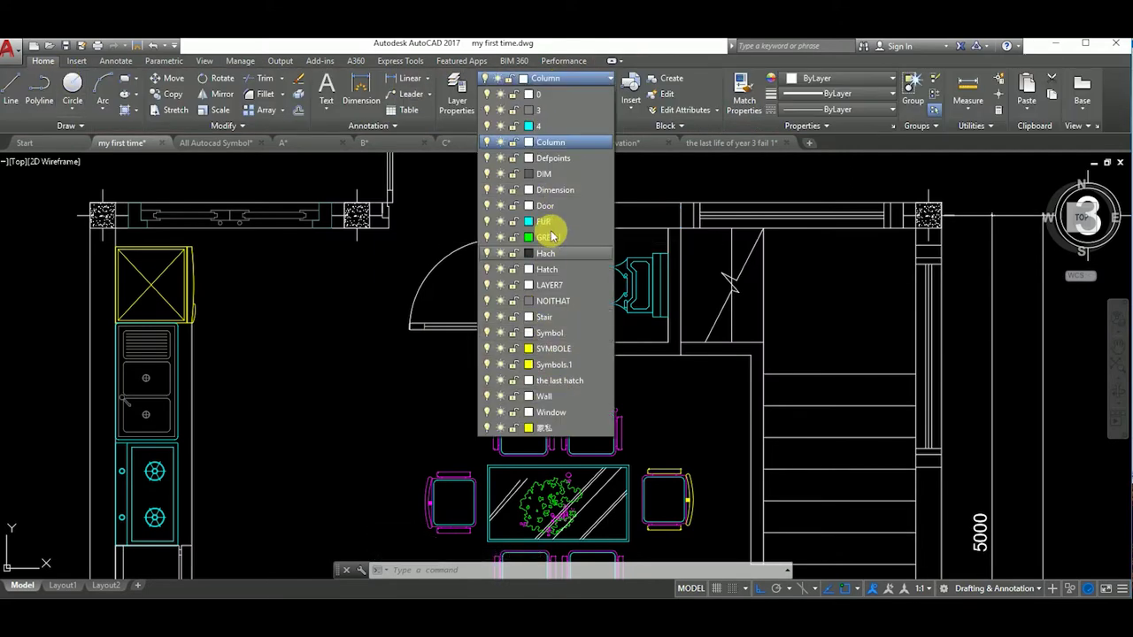
left_click(555, 271)
Hatch the left plan's wall bands near grid 1 and along grid B between grids 1 and 2.
type("h")
key("Return")
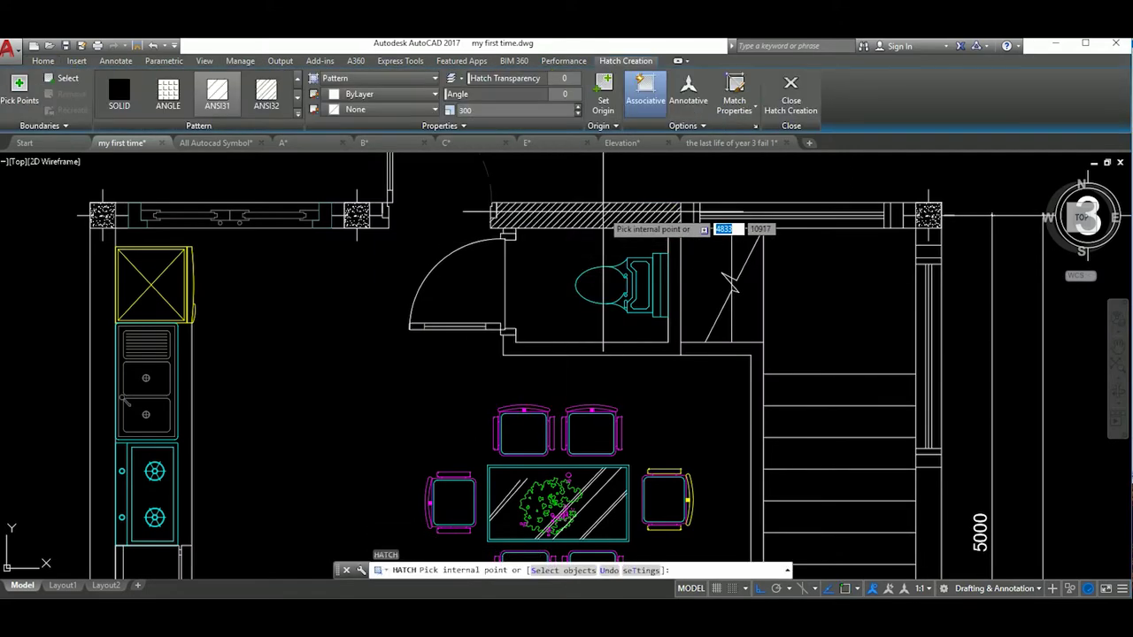
left_click(614, 232)
scroll(614, 232, "down", 2)
middle_click_drag(812, 368, 803, 199)
middle_click_drag(803, 390, 779, 363)
left_click(779, 363)
scroll(761, 390, "up", 2)
scroll(403, 378, "down", 4)
scroll(496, 318, "up", 2)
left_click(483, 318)
Hatch the wall segments beside the door and the kitchen wall, dismissing a point-on-object error.
middle_click_drag(409, 244, 470, 314)
left_click(493, 384)
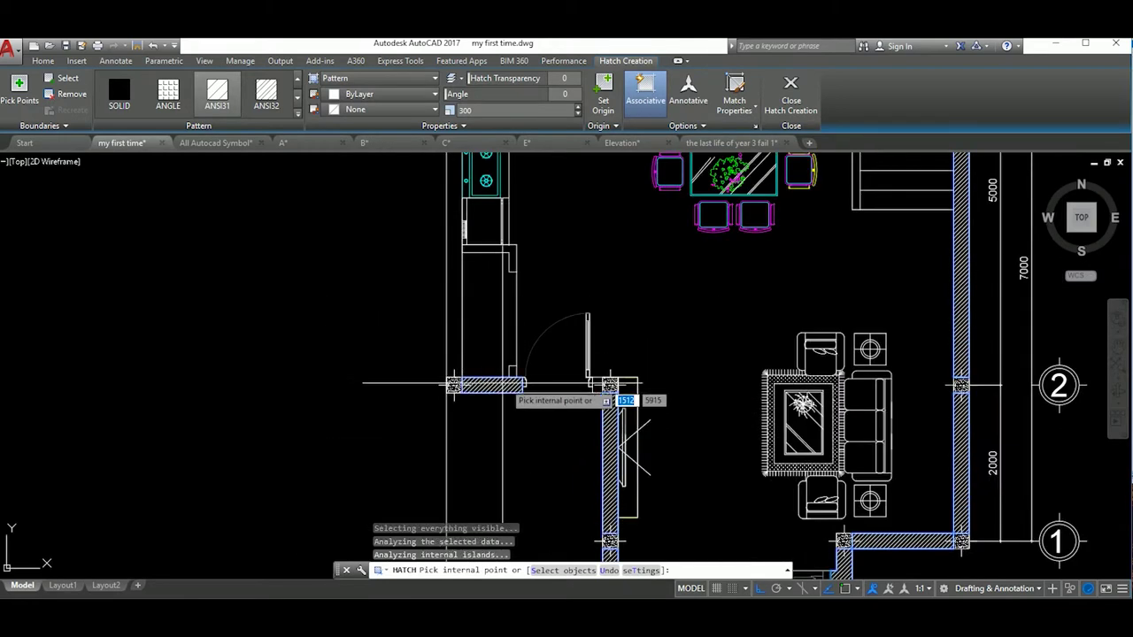
scroll(493, 384, "up", 3)
scroll(528, 322, "down", 2)
left_click(760, 161)
scroll(531, 318, "up", 3)
left_click(523, 304)
scroll(531, 319, "down", 3)
scroll(546, 317, "down", 4)
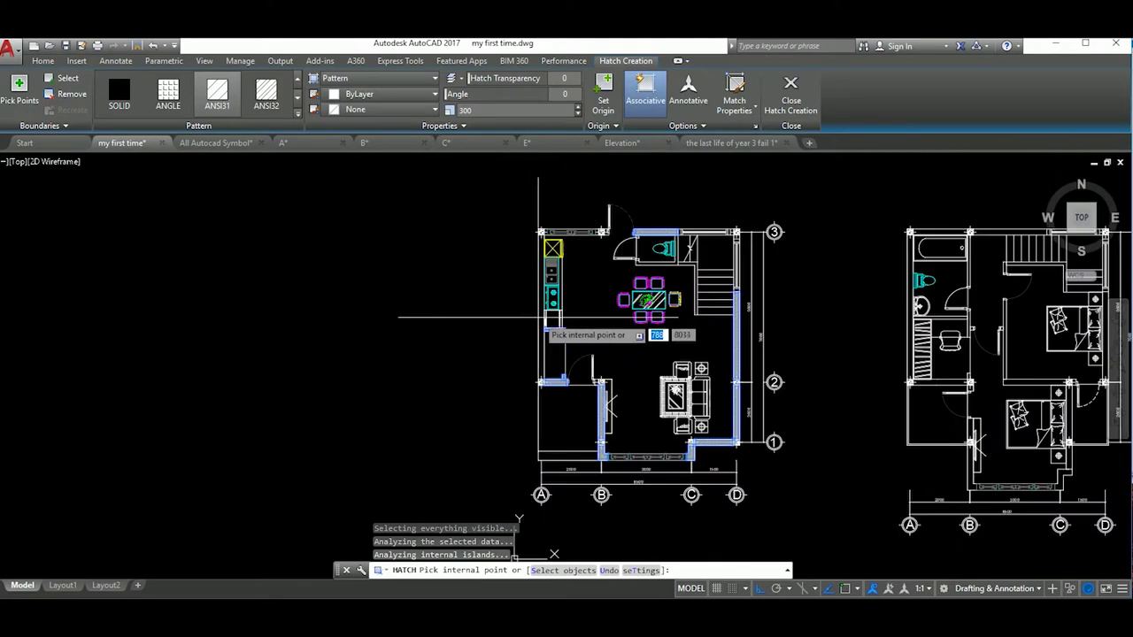
left_click(541, 293)
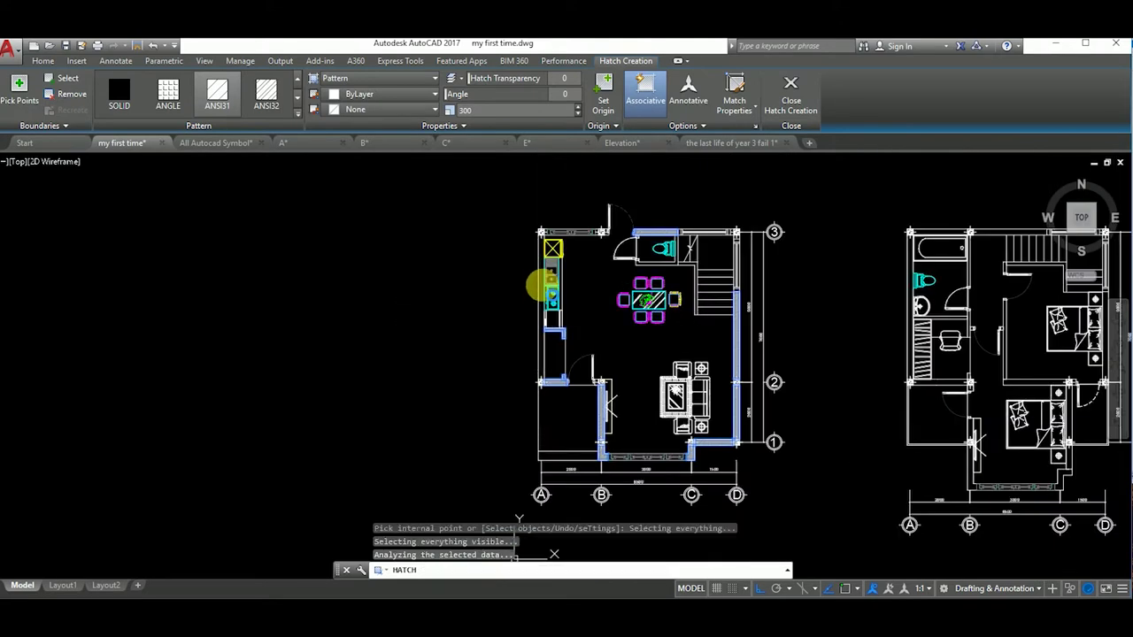
left_click(752, 179)
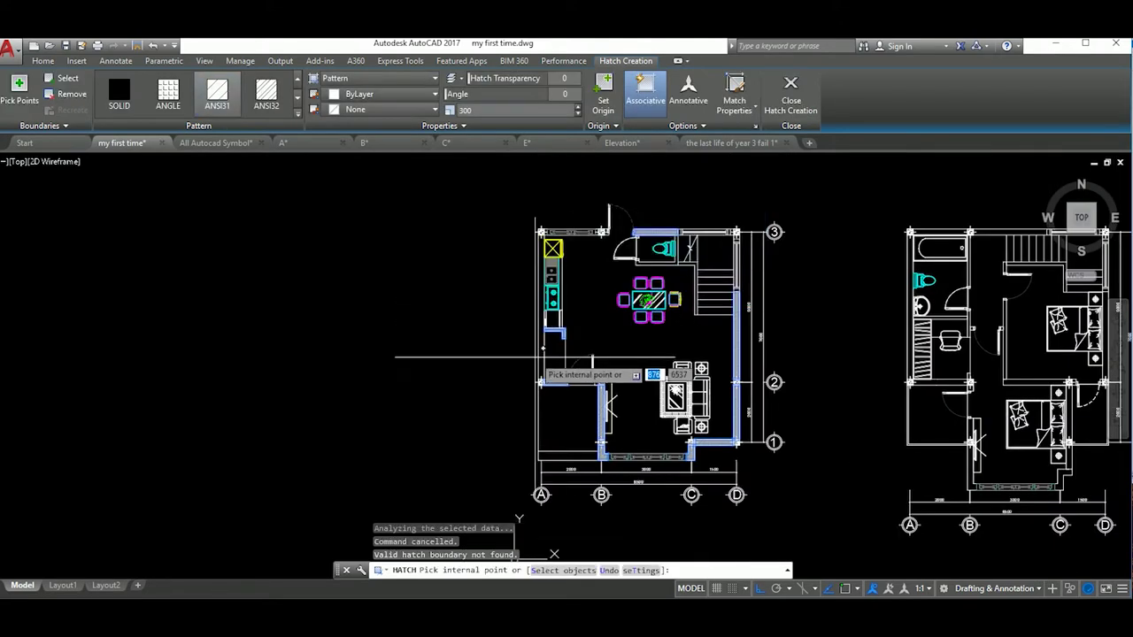
scroll(540, 332, "up", 2)
left_click(550, 336)
left_click(705, 271)
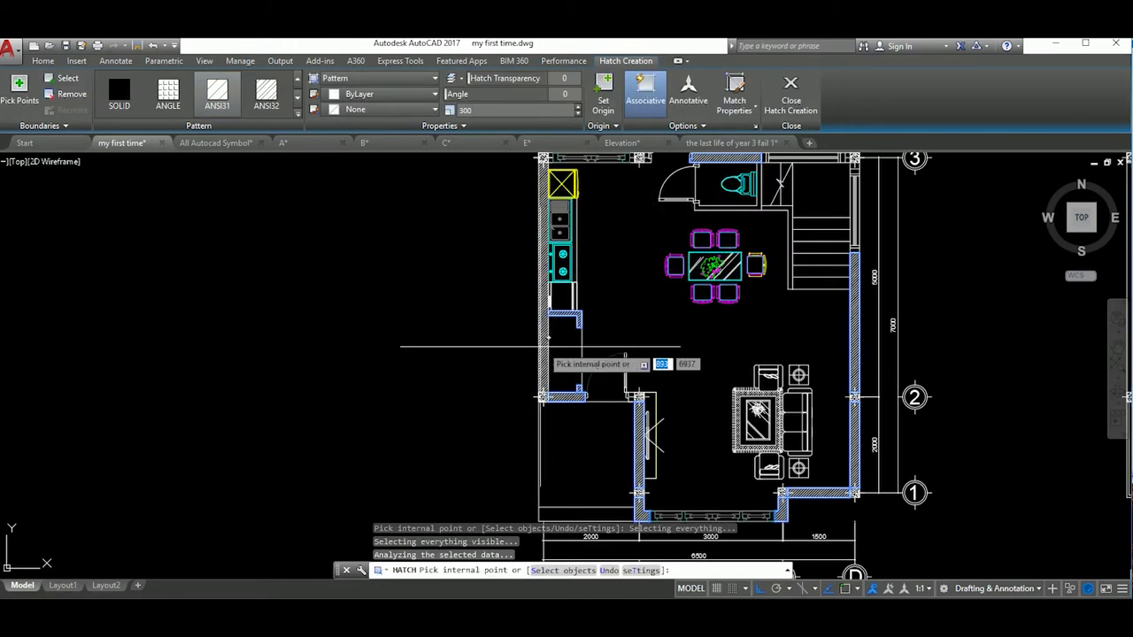
scroll(558, 323, "down", 4)
End the previous hatch and bring both floor plans into view.
key("Escape")
scroll(469, 389, "up", 3)
scroll(478, 355, "down", 2)
scroll(487, 297, "up", 2)
scroll(611, 344, "up", 2)
scroll(614, 342, "down", 2)
middle_click_drag(614, 342, 442, 375)
scroll(608, 345, "down", 2)
scroll(230, 284, "up", 4)
scroll(168, 265, "up", 2)
Copy the left plan's top window across toward the right plan.
left_click(518, 370)
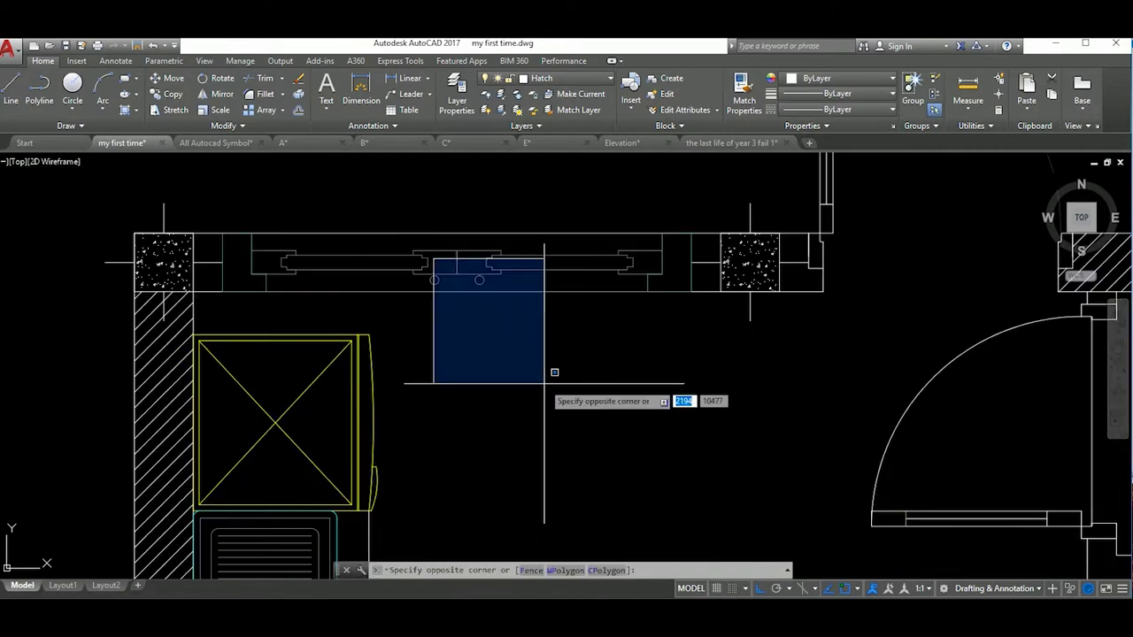
type("o")
key("Return")
scroll(266, 309, "down", 3)
left_click(430, 299)
scroll(688, 348, "up", 3)
scroll(460, 359, "up", 2)
scroll(460, 359, "down", 3)
left_click(628, 372)
key("Escape")
Reposition the copied window block and explode it into separate lines.
scroll(628, 399, "up", 3)
type("l")
key("Return")
key("Escape")
scroll(662, 336, "down", 3)
left_click(620, 397)
key("m")
key("Return")
left_click(718, 400)
scroll(713, 304, "up", 2)
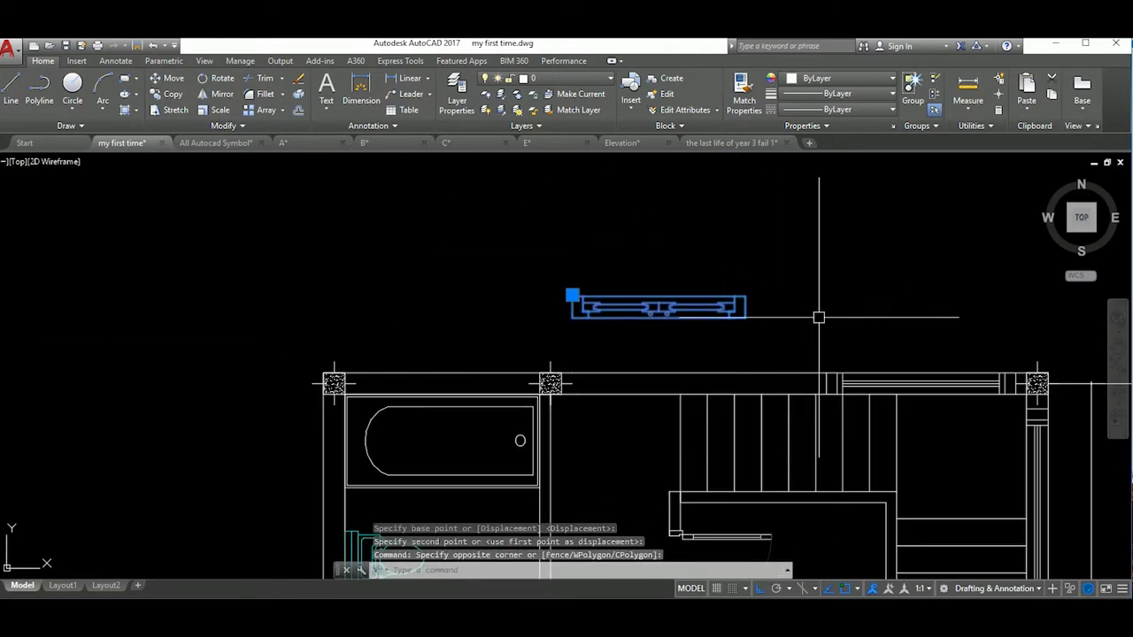
type("x")
key("Return")
Stretch the exploded window's end so it becomes 300 shorter.
scroll(786, 313, "up", 4)
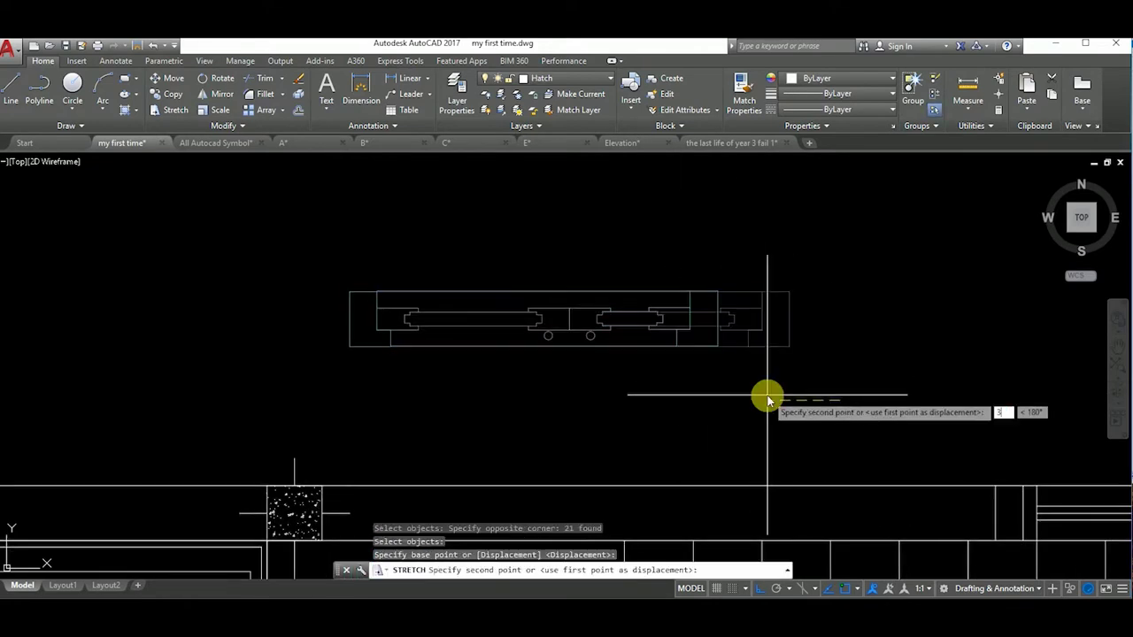
key("Return")
middle_click_drag(463, 394, 633, 401)
key("Return")
left_click(595, 357)
left_click(502, 278)
type("00")
key("Return")
scroll(635, 385, "down", 3)
Turn the shortened window lines into a new window block.
left_click(620, 347)
type("b")
key("Return")
left_click(455, 217)
left_click(632, 342)
left_click(670, 377)
Move the new window block and snap it onto the wall.
type("m")
key("Return")
scroll(780, 360, "up", 3)
left_click(581, 324)
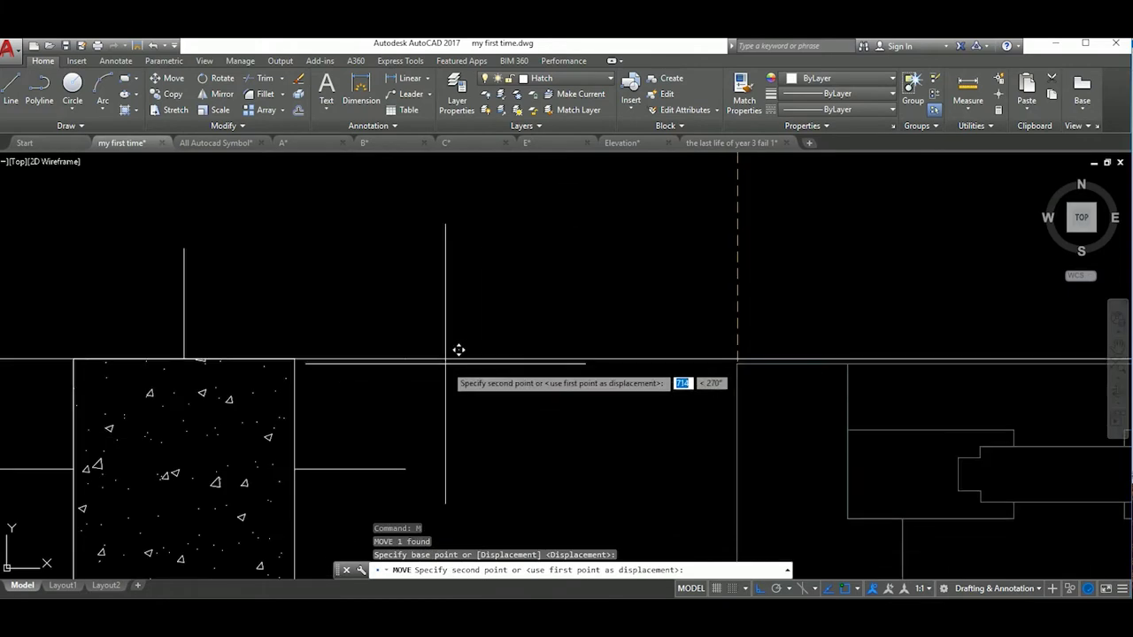
left_click(430, 380)
Place the window in the right plan's bathroom wall and start the HATCH command.
left_click(812, 346)
key("Return")
scroll(830, 353, "up", 3)
left_click(785, 336)
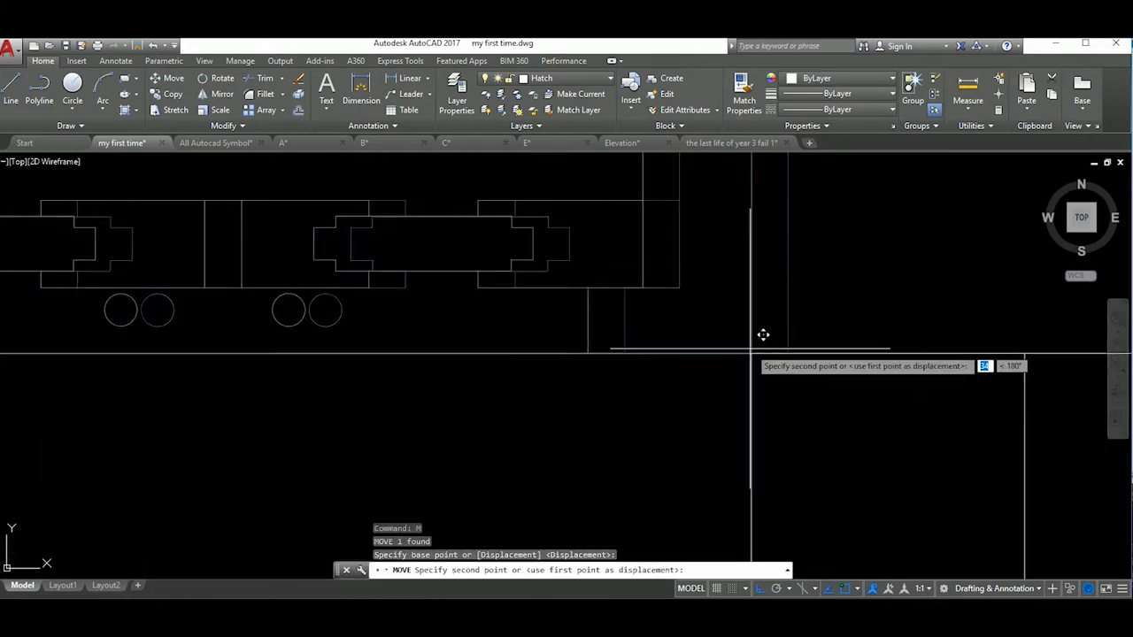
scroll(784, 337, "down", 3)
scroll(645, 425, "down", 2)
left_click(646, 425)
scroll(647, 425, "down", 1)
scroll(646, 425, "down", 2)
scroll(655, 399, "up", 5)
type("h")
key("Return")
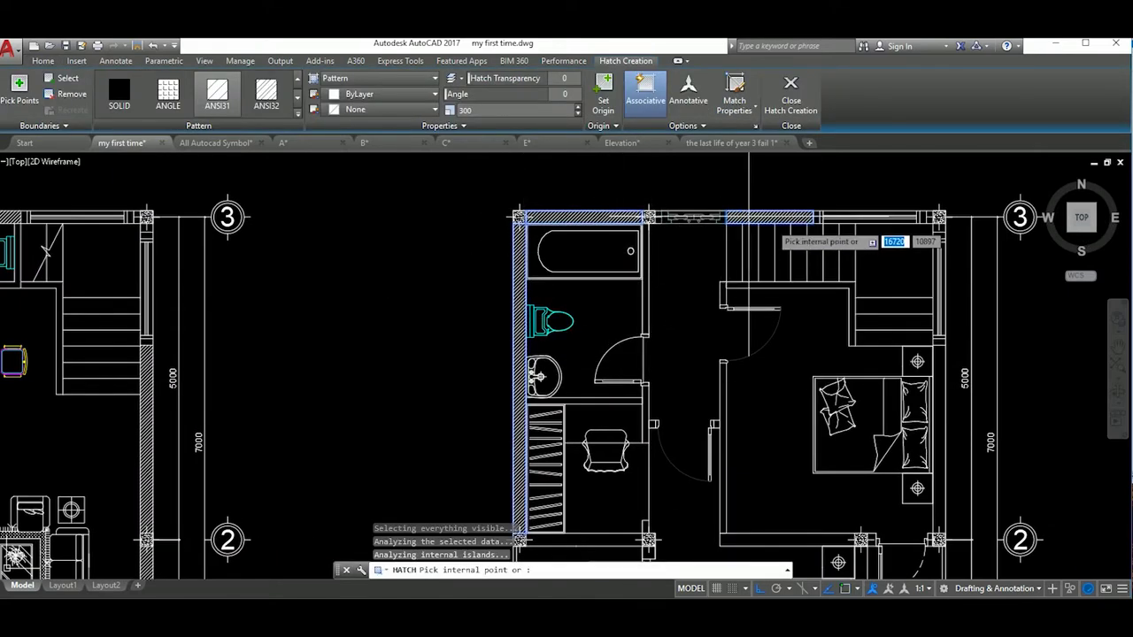
Fill the wall strips right and left of the bedroom with ANSI31 hatching.
scroll(774, 232, "up", 2)
middle_click_drag(809, 295, 835, 392)
scroll(808, 347, "up", 2)
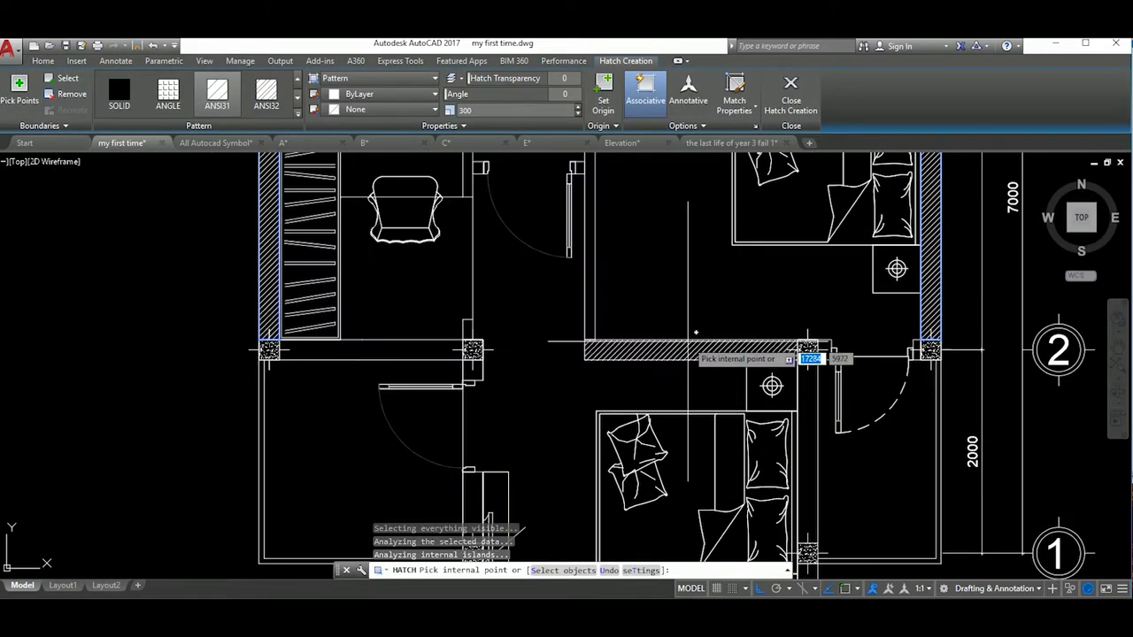
scroll(808, 349, "up", 2)
scroll(779, 344, "up", 1)
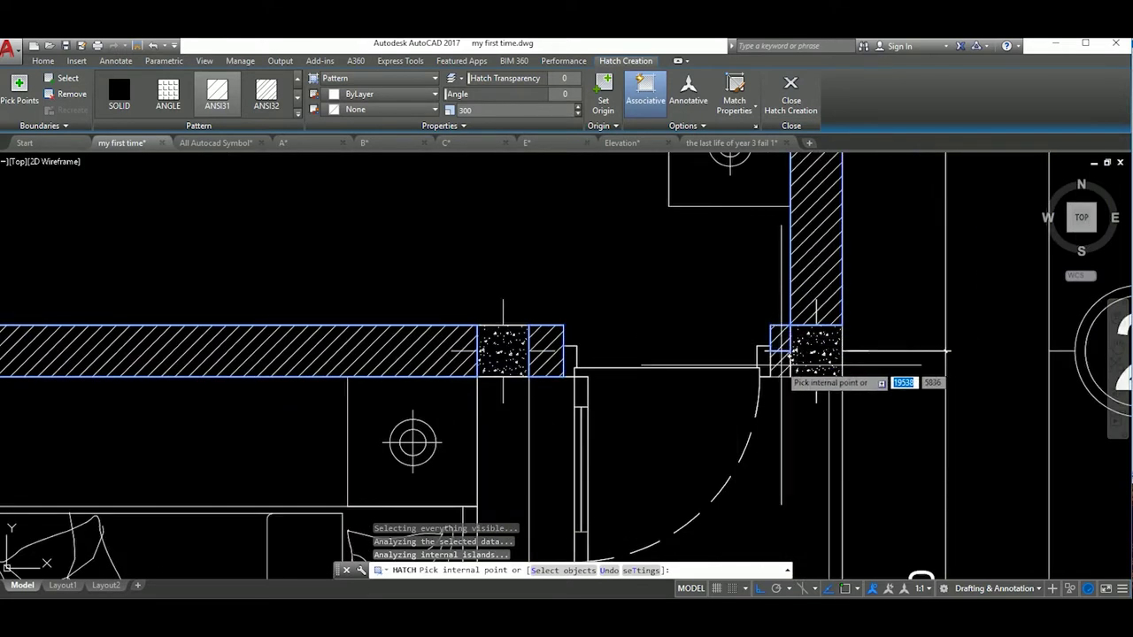
scroll(814, 352, "down", 2)
scroll(534, 270, "down", 2)
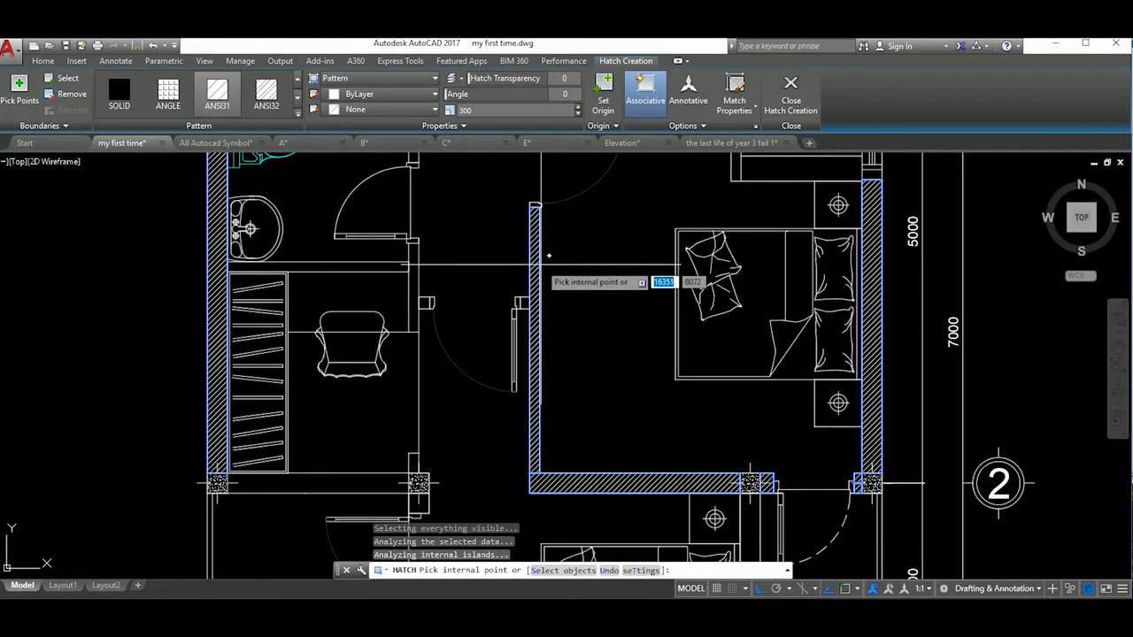
scroll(549, 256, "up", 5)
scroll(627, 305, "down", 2)
scroll(606, 300, "down", 4)
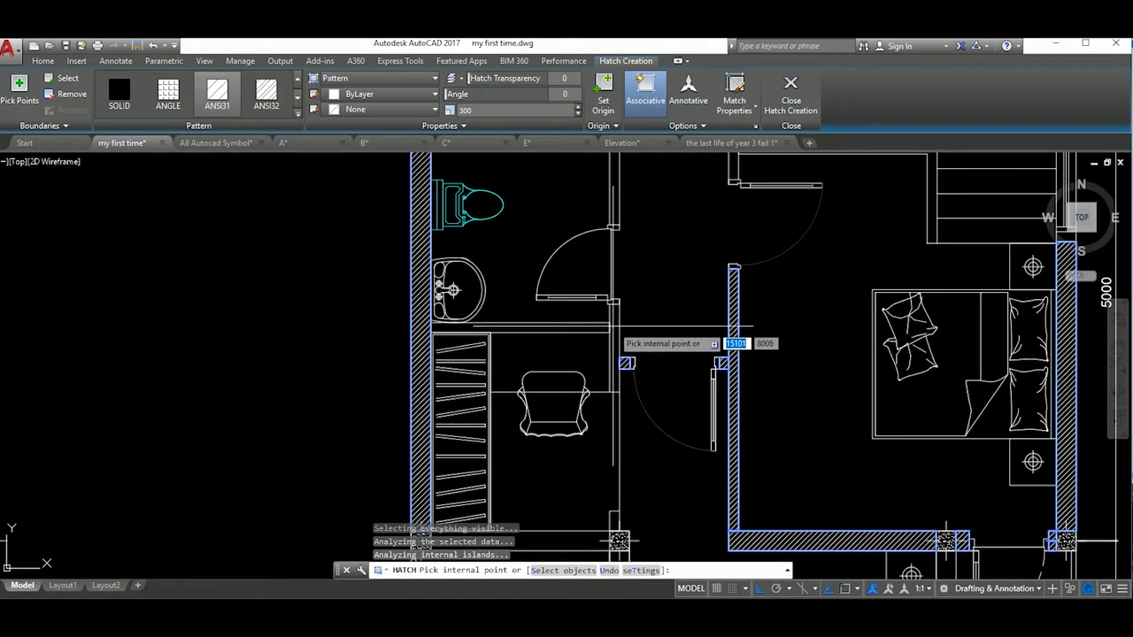
scroll(733, 334, "up", 4)
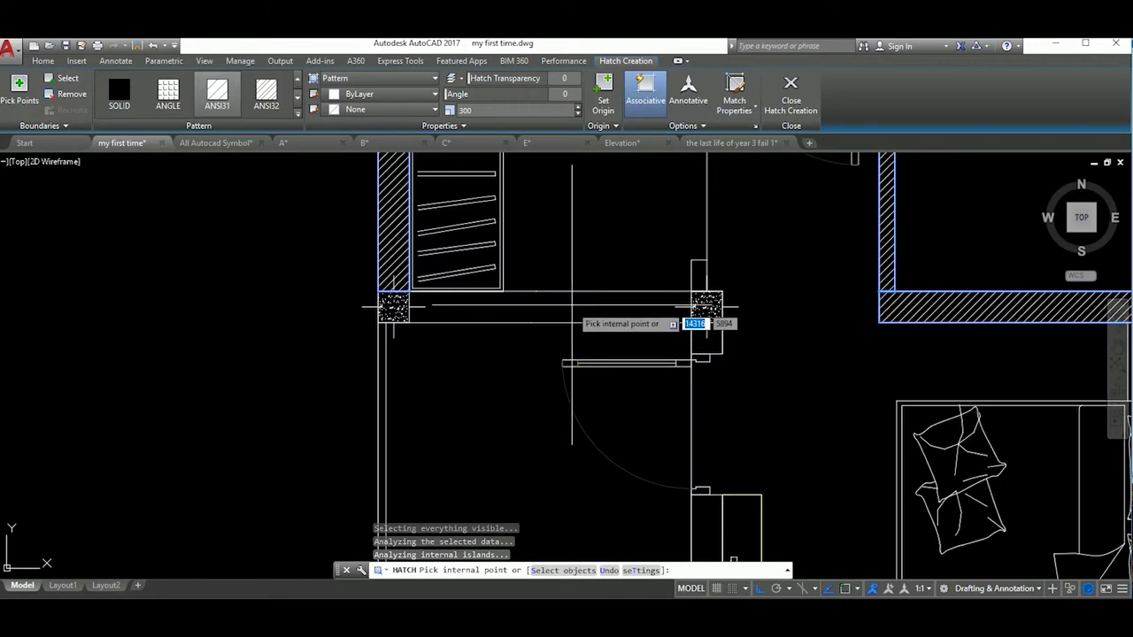
scroll(797, 345, "down", 4)
scroll(696, 329, "up", 4)
scroll(724, 379, "down", 3)
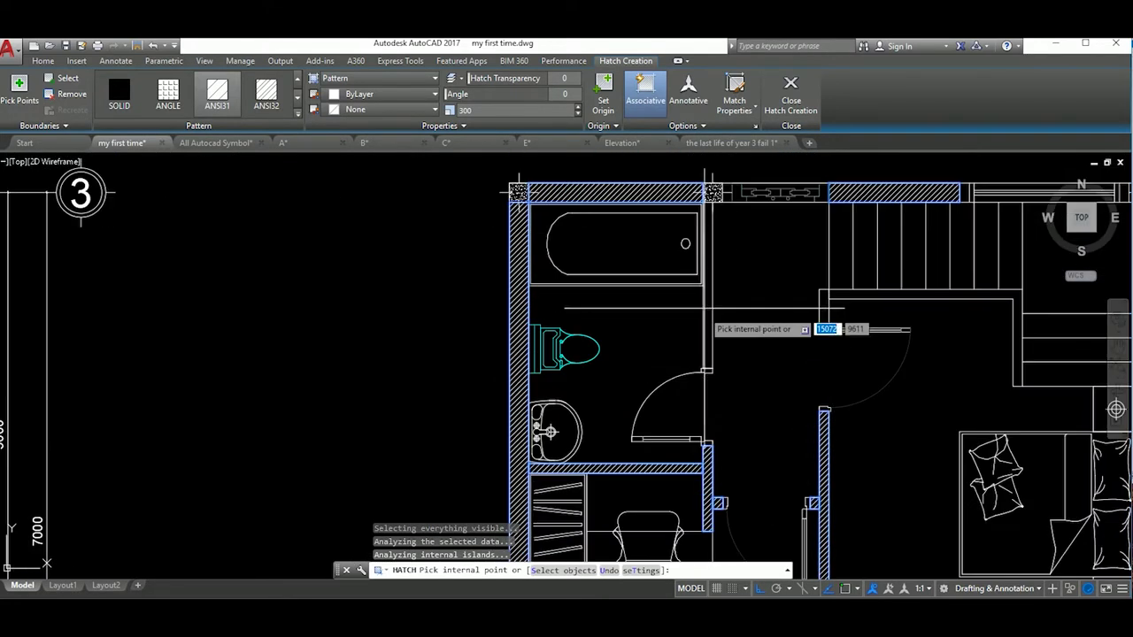
scroll(580, 324, "up", 3)
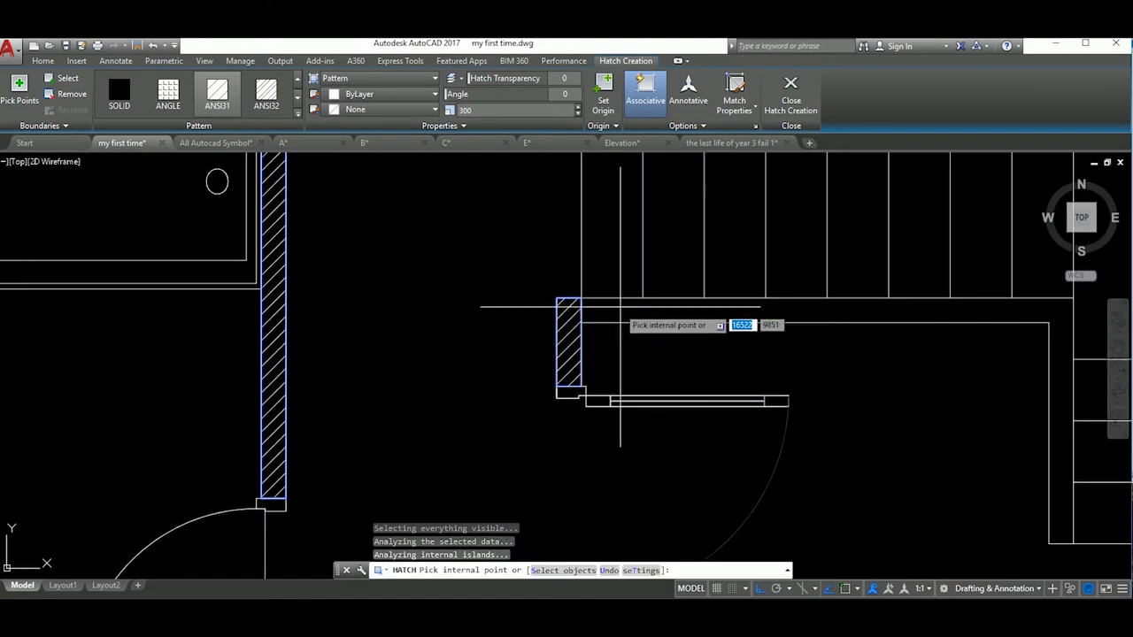
scroll(673, 345, "down", 5)
scroll(752, 376, "up", 2)
scroll(797, 376, "up", 2)
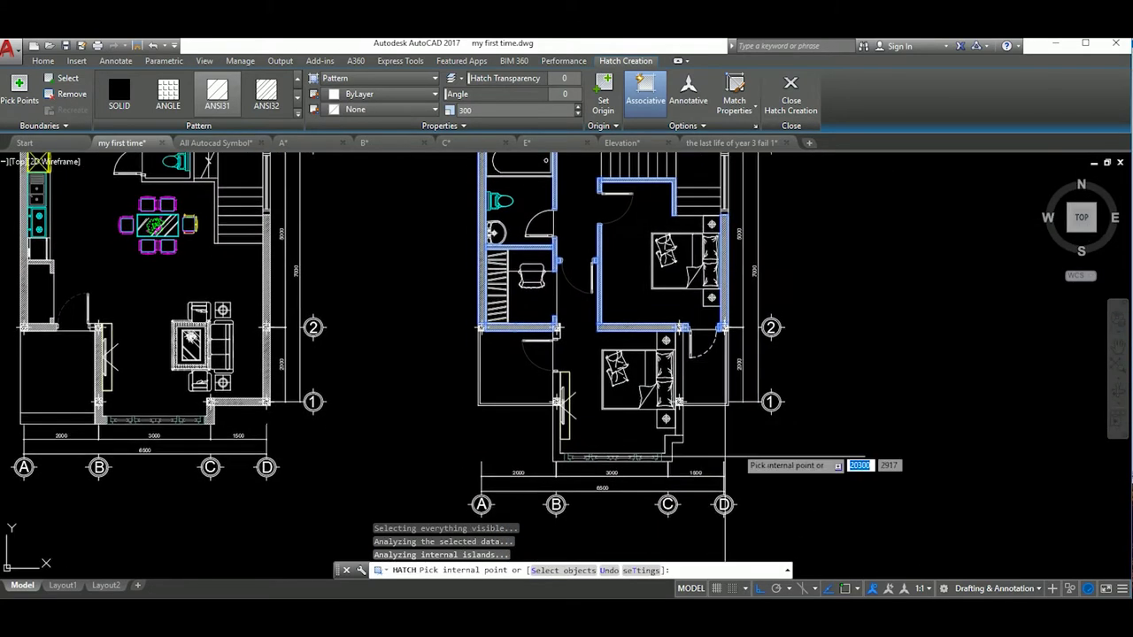
scroll(708, 425, "up", 3)
scroll(700, 398, "down", 2)
left_click(703, 387)
scroll(703, 387, "down", 3)
scroll(673, 394, "up", 4)
left_click(647, 391)
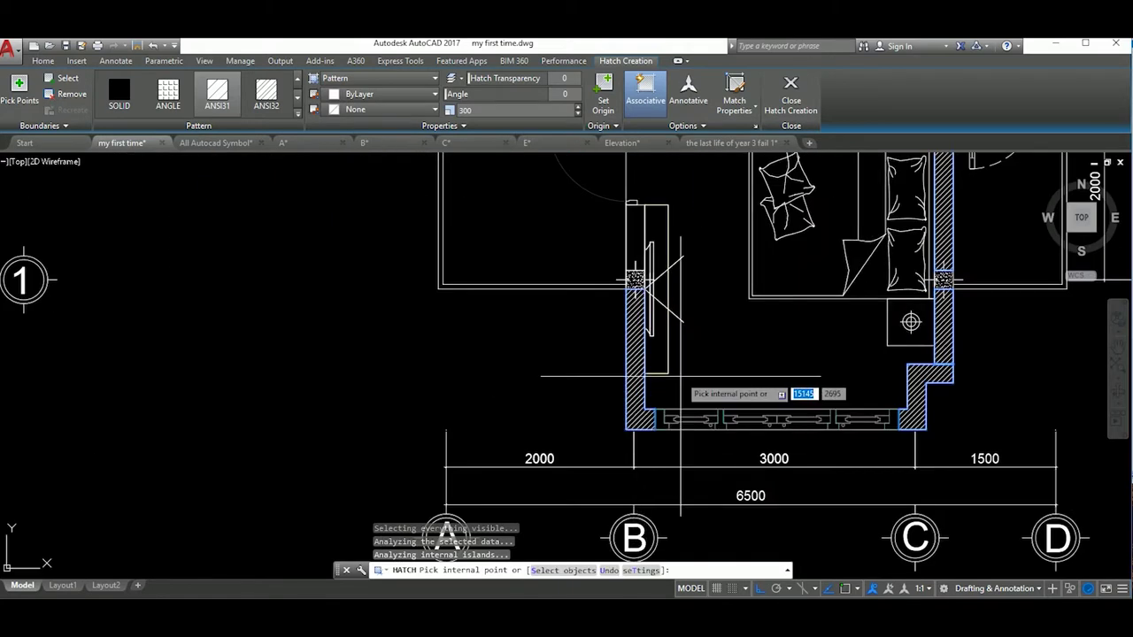
Finish the wall hatching and restart HATCH for a new fill.
scroll(663, 392, "down", 2)
scroll(667, 313, "up", 5)
scroll(667, 313, "down", 3)
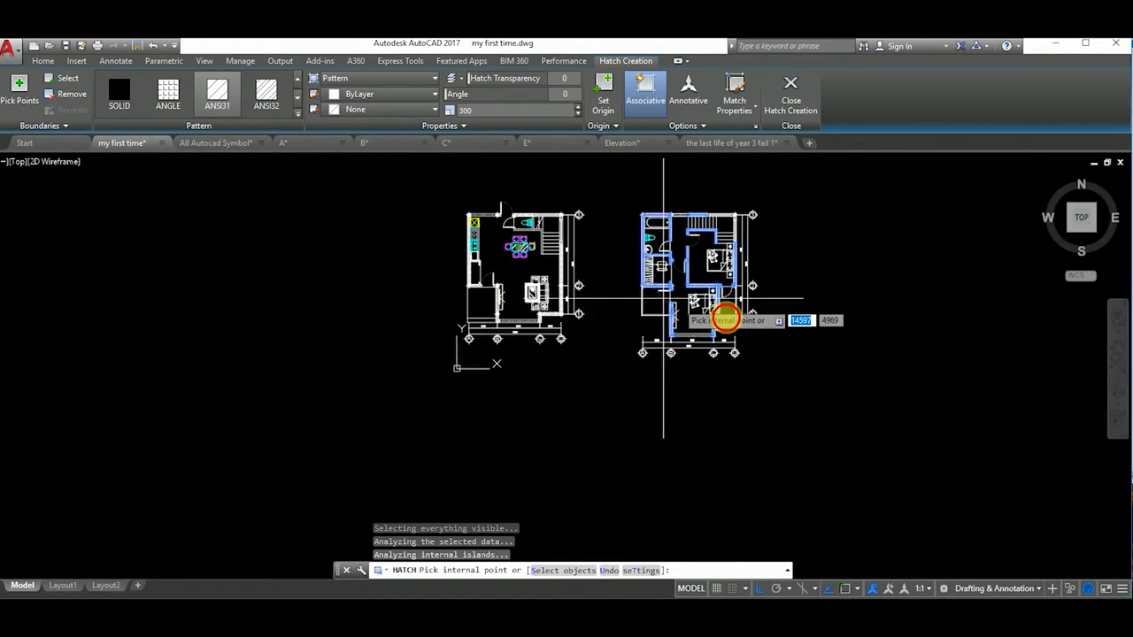
scroll(749, 387, "down", 2)
key("Escape")
scroll(399, 336, "up", 2)
scroll(556, 387, "up", 3)
scroll(556, 388, "down", 1)
key("Return")
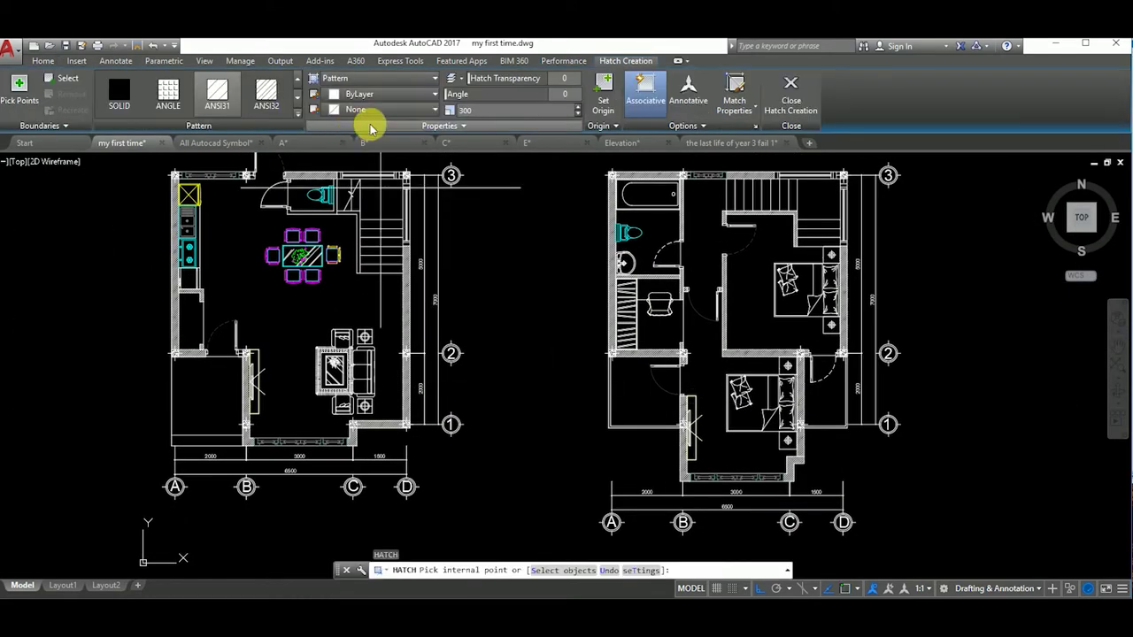
Choose the ANSI37 cross-hatch pattern from the full pattern gallery.
left_click(298, 112)
scroll(265, 184, "down", 3)
scroll(256, 186, "down", 3)
scroll(247, 191, "down", 3)
scroll(247, 193, "down", 3)
scroll(242, 184, "down", 2)
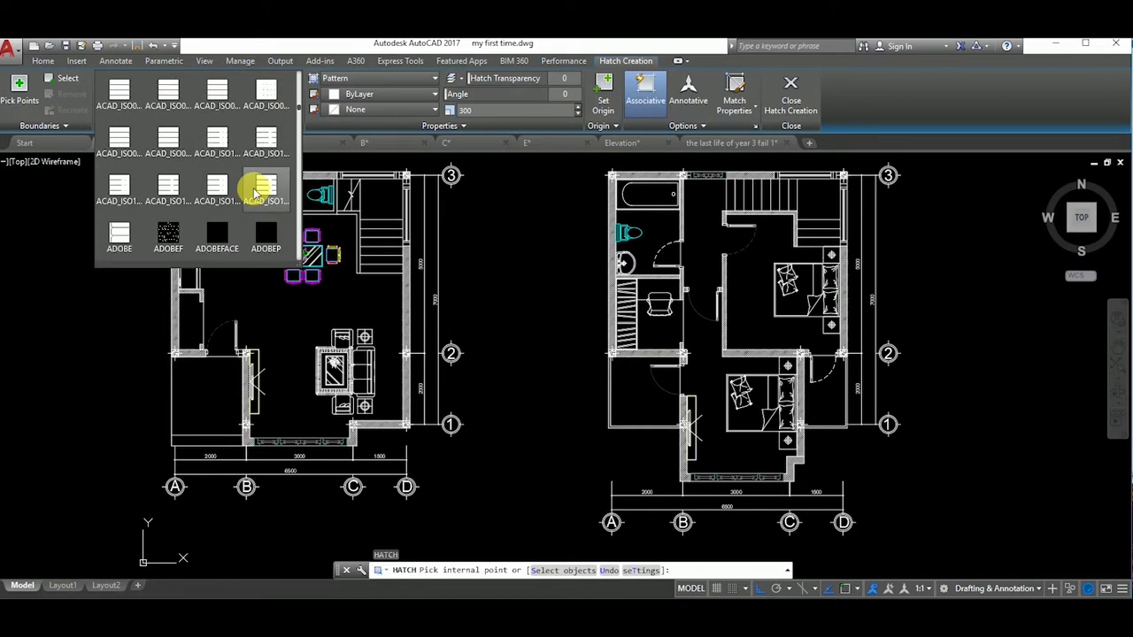
scroll(265, 177, "down", 1)
scroll(265, 164, "down", 2)
scroll(235, 133, "down", 1)
scroll(195, 150, "down", 1)
scroll(215, 159, "up", 1)
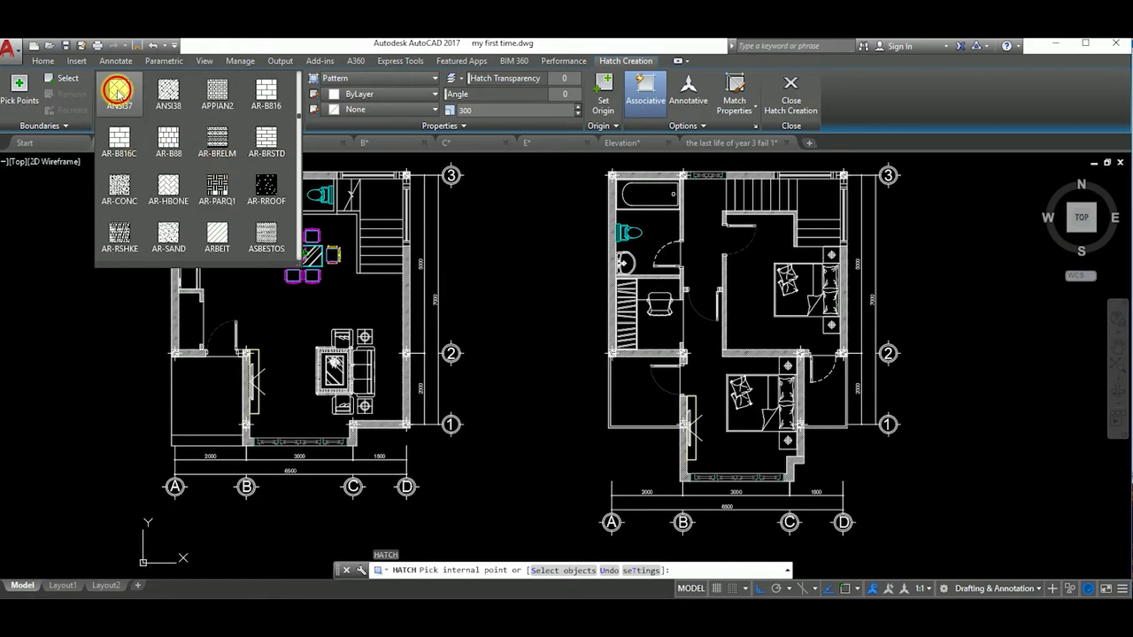
left_click(120, 93)
scroll(615, 403, "up", 5)
Cross-hatch the room left of the lower bedroom.
left_click(659, 399)
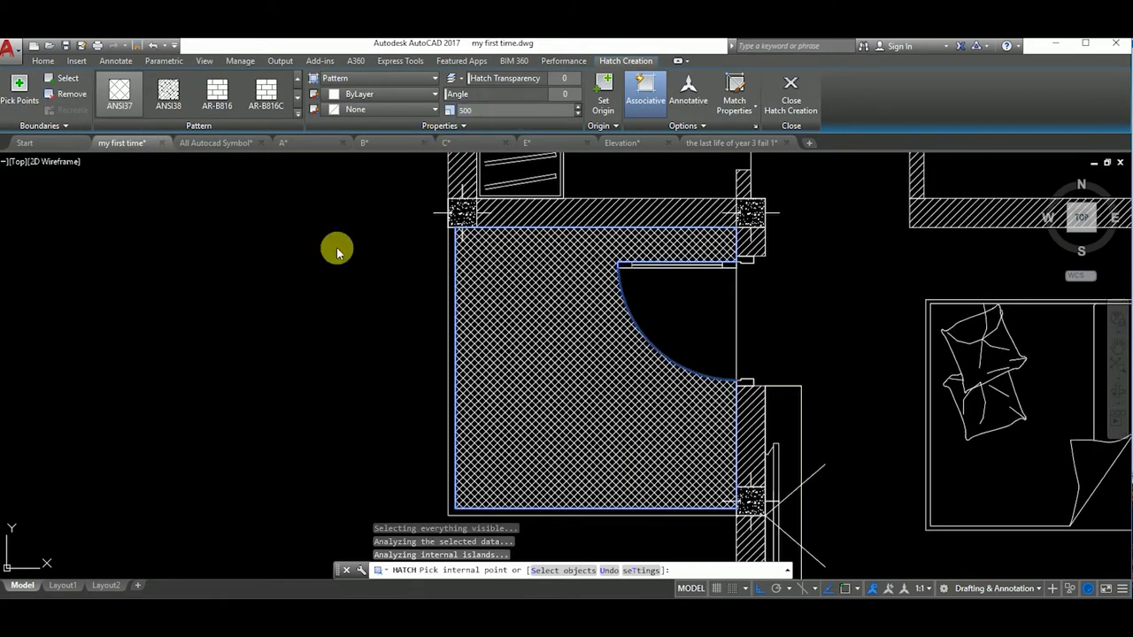
scroll(540, 330, "down", 5)
scroll(540, 330, "up", 3)
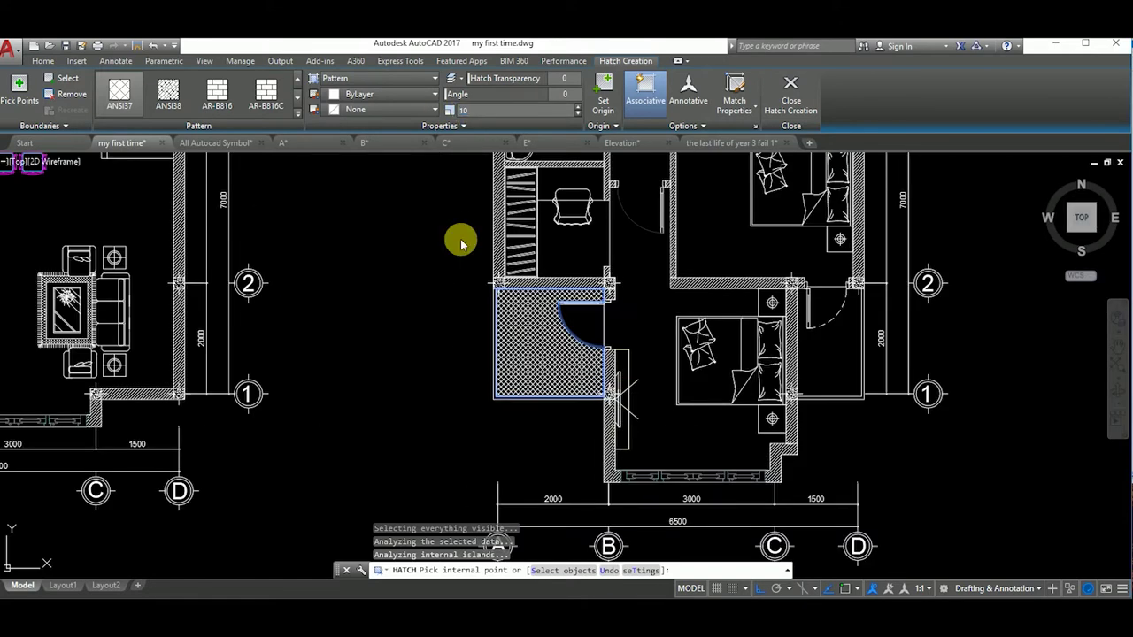
scroll(548, 348, "down", 2)
scroll(530, 269, "up", 2)
Cross-hatch the toilet room, undo the stray fill beside the bed, and finish.
left_click(557, 298)
scroll(578, 275, "down", 2)
scroll(579, 341, "up", 2)
scroll(584, 319, "down", 1)
scroll(637, 275, "up", 1)
left_click(607, 266)
key("ctrl+z")
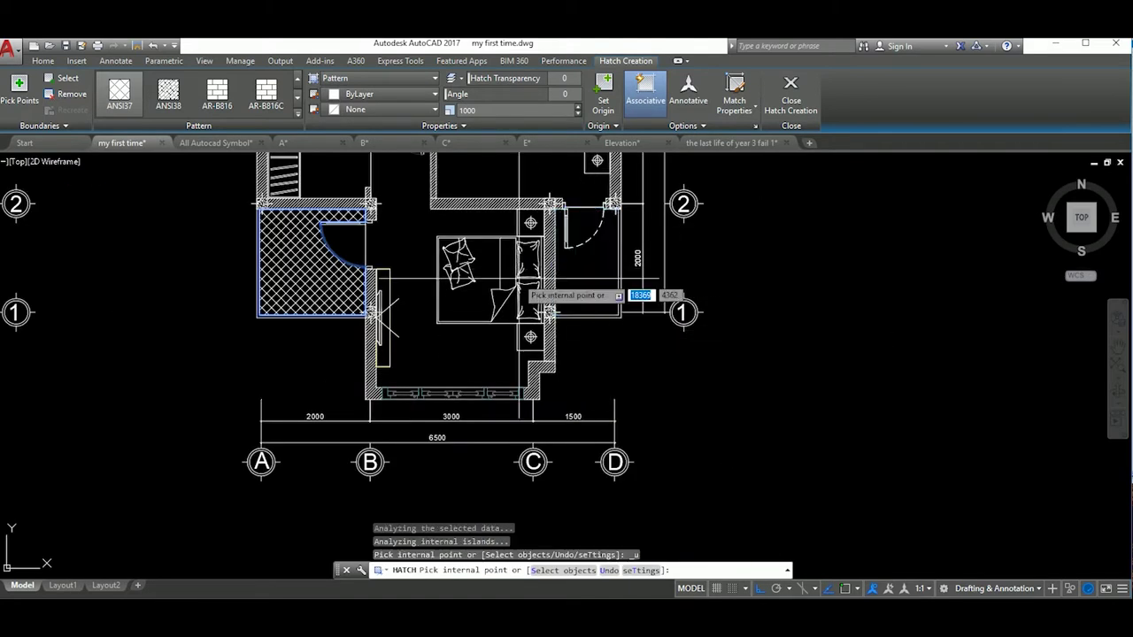
scroll(716, 310, "down", 3)
scroll(199, 293, "down", 2)
key("Escape")
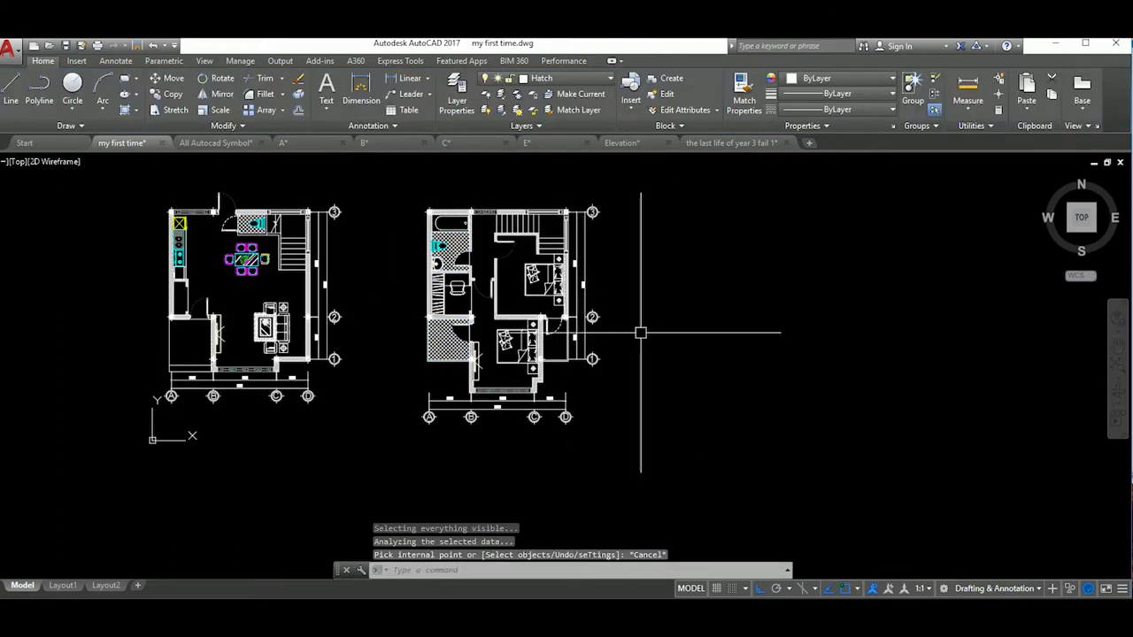
Draw a rectangle across the closet right of the lower bedroom.
scroll(689, 317, "up", 6)
middle_click_drag(620, 319, 671, 269)
scroll(620, 292, "down", 1)
scroll(551, 319, "up", 2)
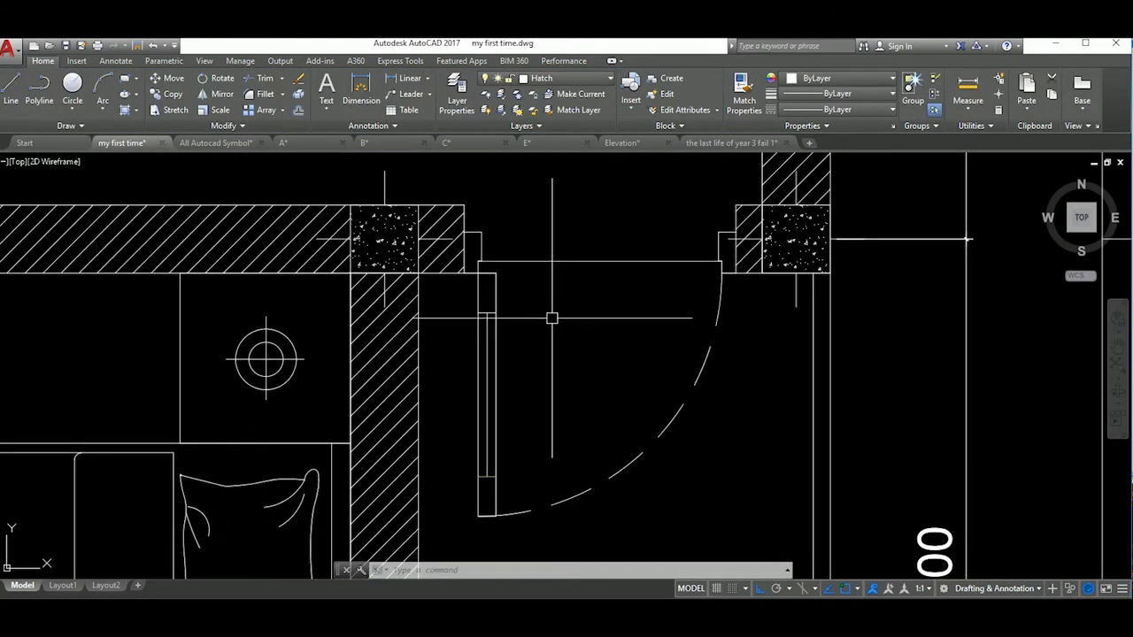
type("rec")
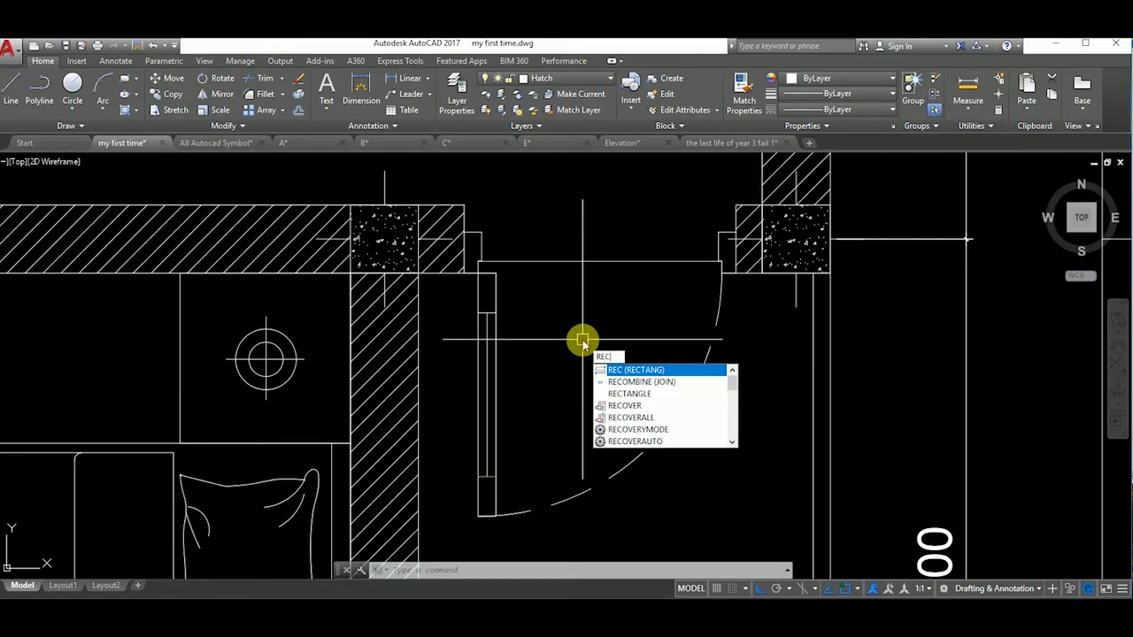
key("Return")
left_click(417, 253)
scroll(417, 253, "down", 1)
left_click(657, 433)
scroll(657, 433, "down", 2)
scroll(596, 429, "up", 1)
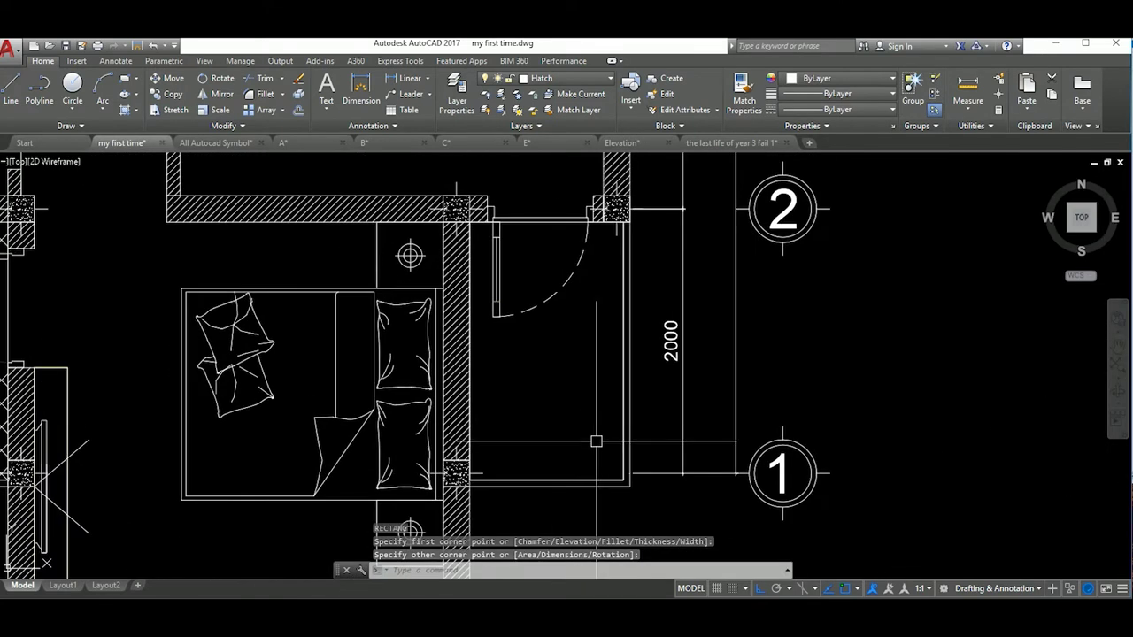
Try cross-hatching the area right of the wall, then undo the fill and cancel the hatch.
type("h")
key("Return")
left_click(580, 372)
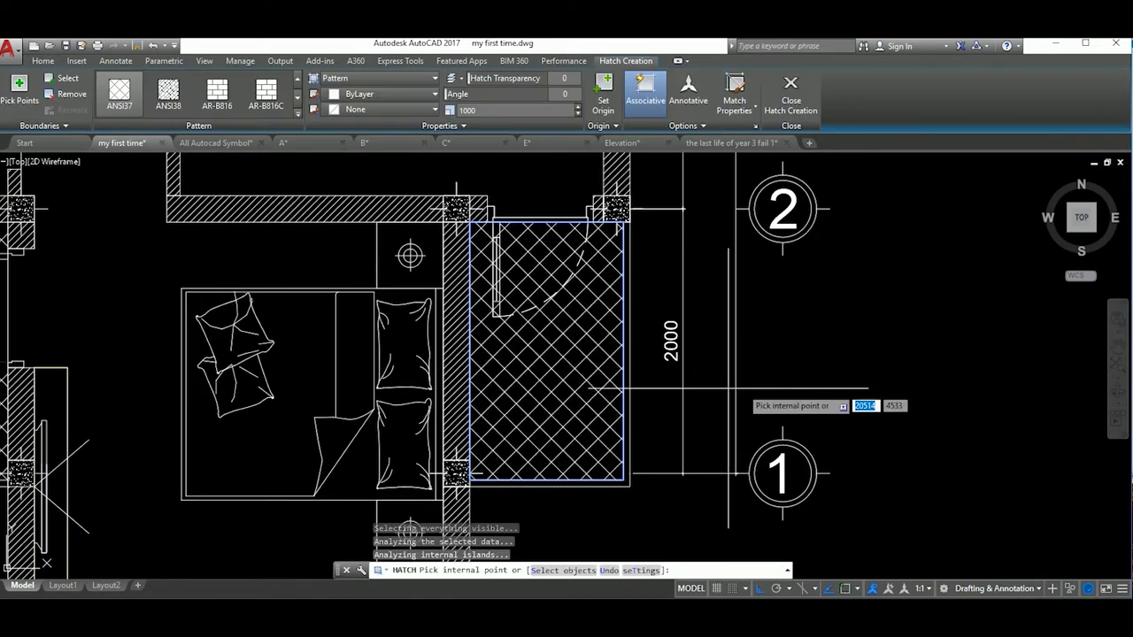
key("ctrl+z")
scroll(549, 279, "up", 4)
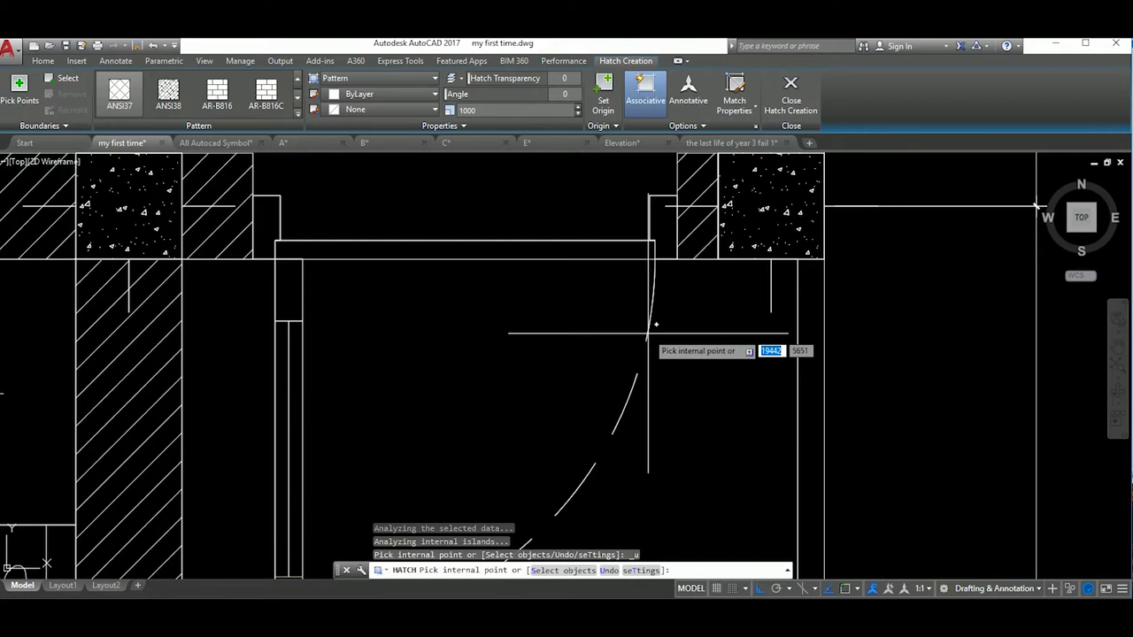
scroll(622, 285, "down", 5)
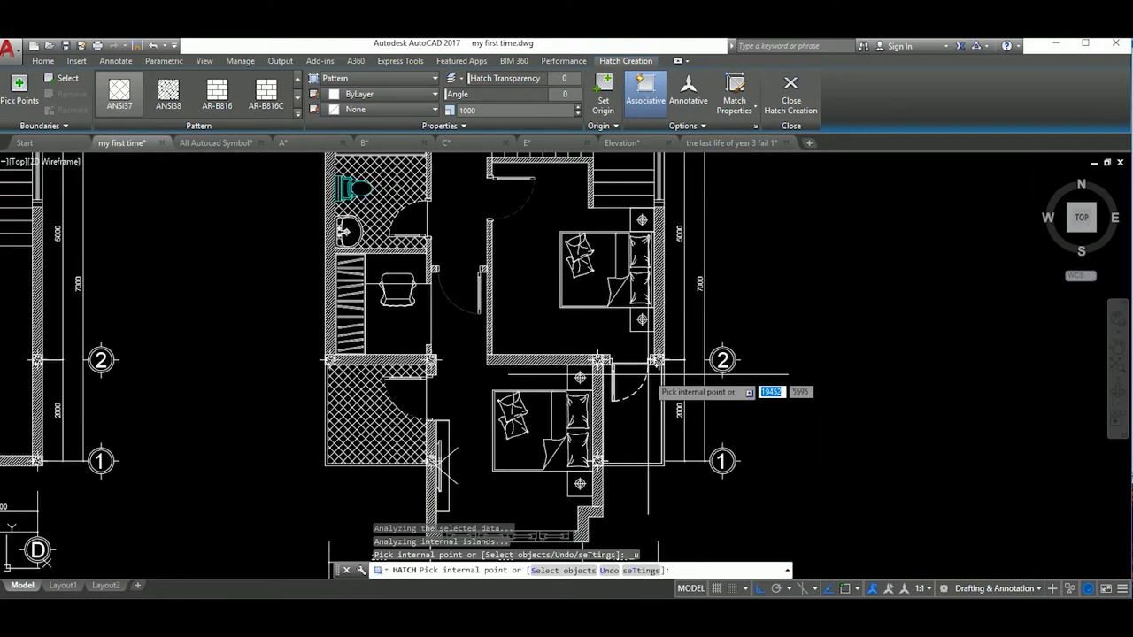
key("Escape")
scroll(686, 453, "up", 3)
scroll(686, 452, "up", 3)
Select the small room's outline and draw a three-point door swing arc.
left_click(676, 194)
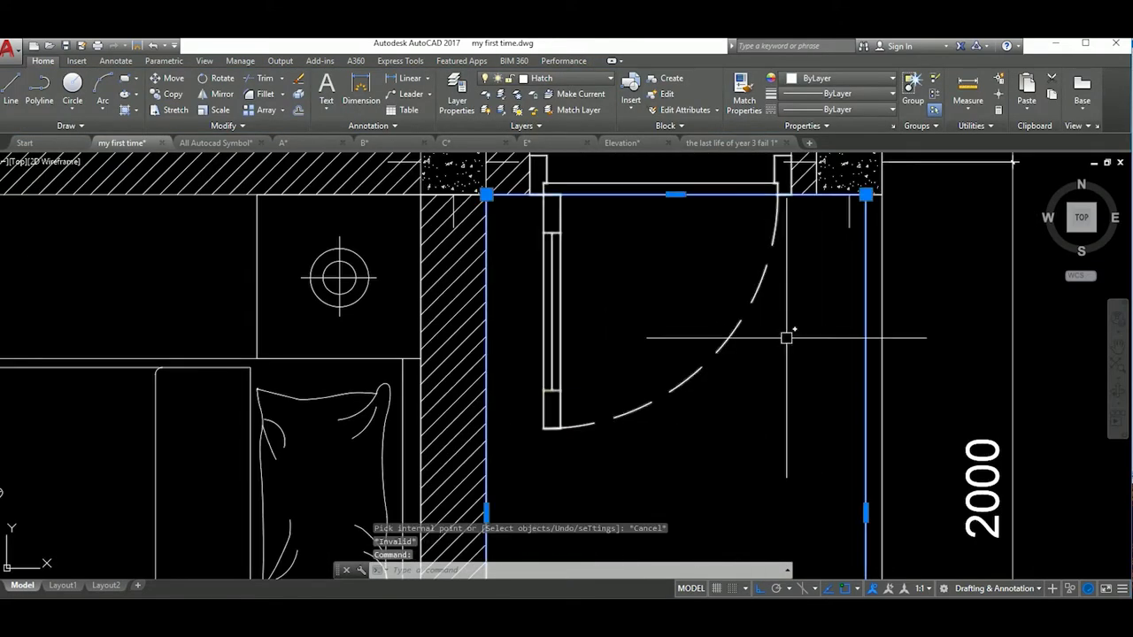
key("Return")
left_click(543, 428)
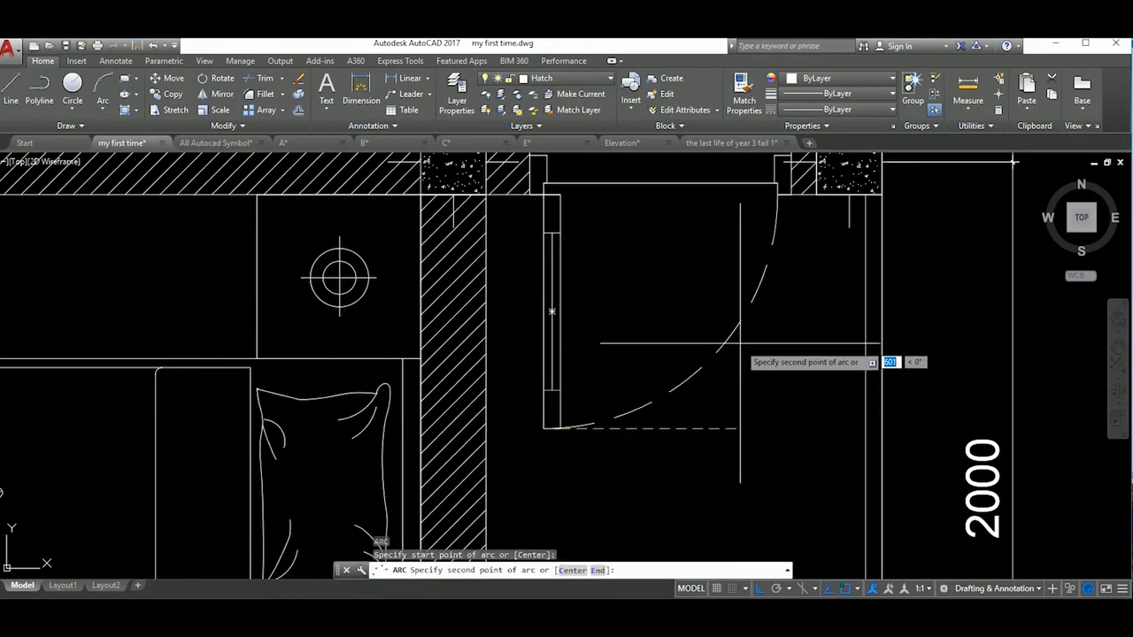
left_click(702, 367)
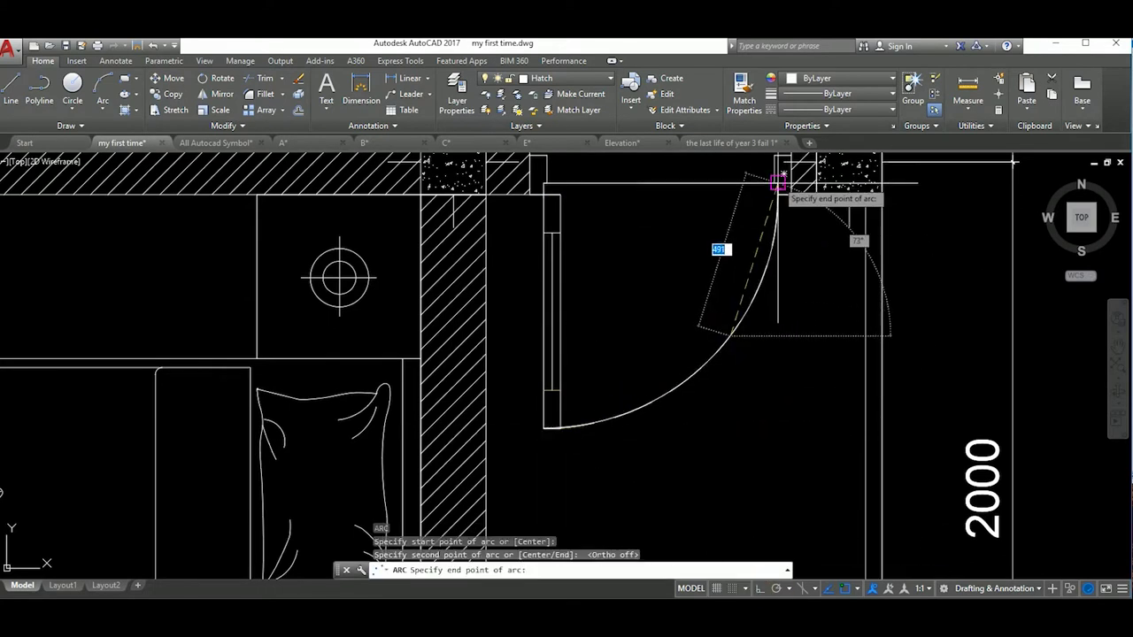
left_click(779, 182)
scroll(779, 183, "down", 3)
Retry hatching the small room, then cancel and undo the oversized fill.
type("h")
key("Return")
type("u")
key("Return")
key("Escape")
key("ctrl+z")
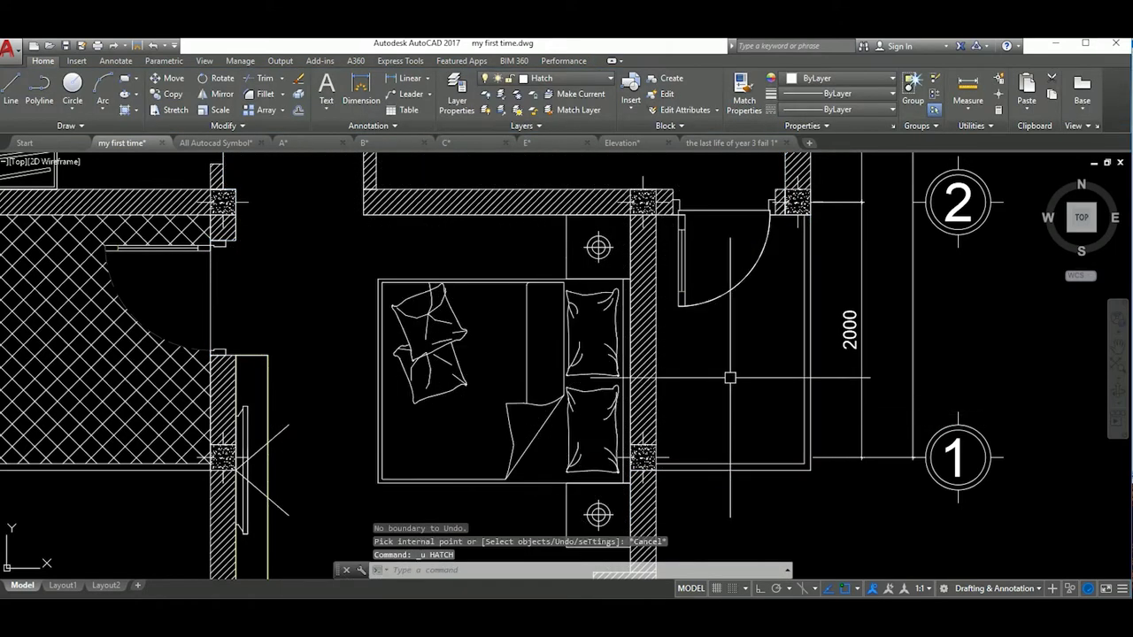
type("h")
key("Return")
left_click(729, 458)
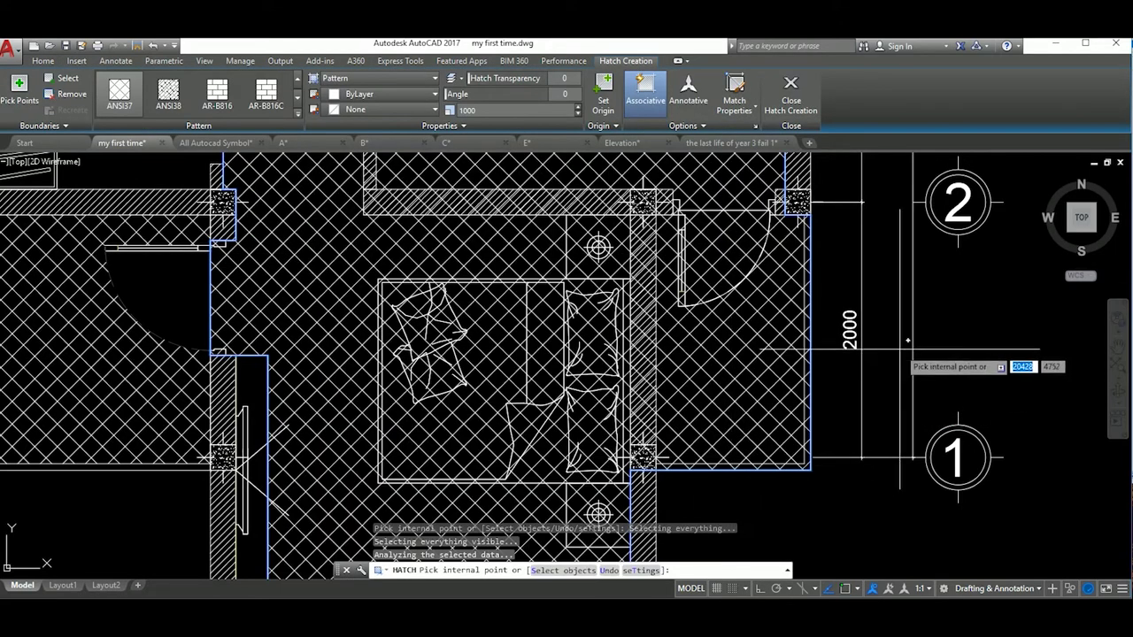
key("Escape")
key("ctrl+z")
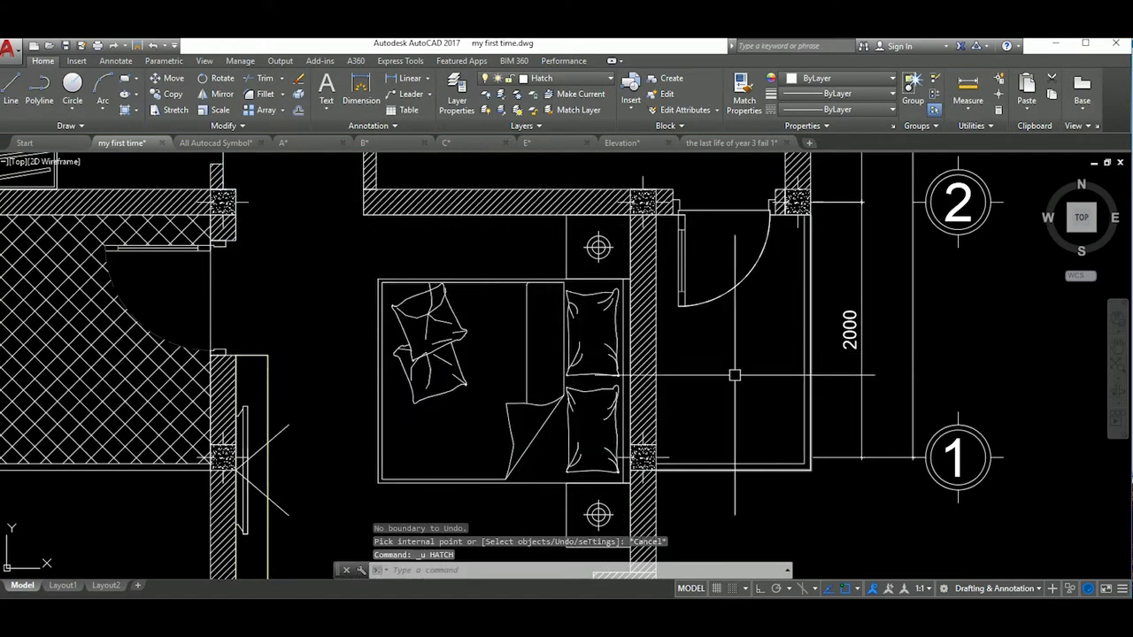
scroll(809, 355, "down", 5)
scroll(720, 316, "up", 6)
Inspect the existing cross-hatch, then bring the right plan's lower bedroom into view.
left_click(559, 344)
scroll(558, 344, "down", 3)
scroll(559, 344, "down", 4)
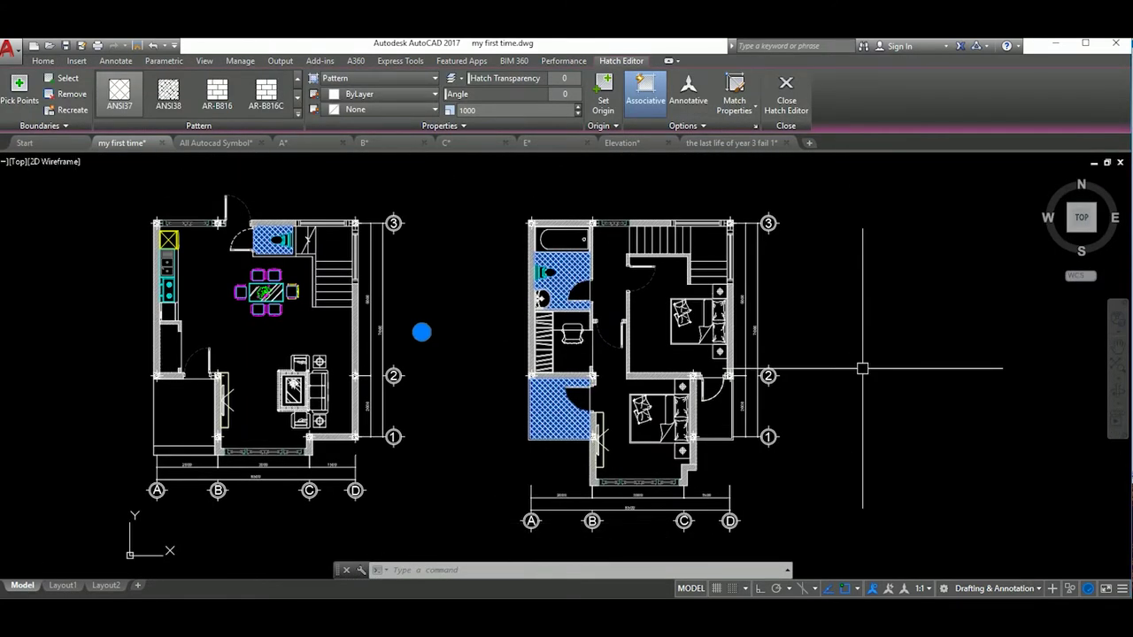
scroll(708, 416, "up", 8)
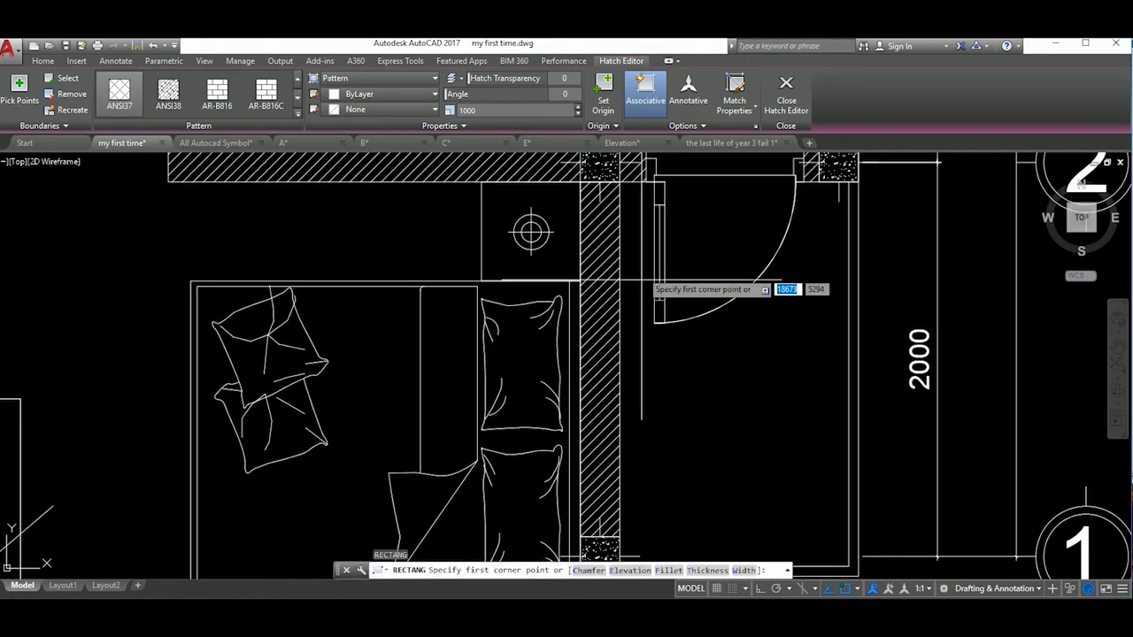
key("Escape")
scroll(708, 239, "down", 3)
scroll(672, 267, "down", 3)
middle_click_drag(672, 267, 672, 311)
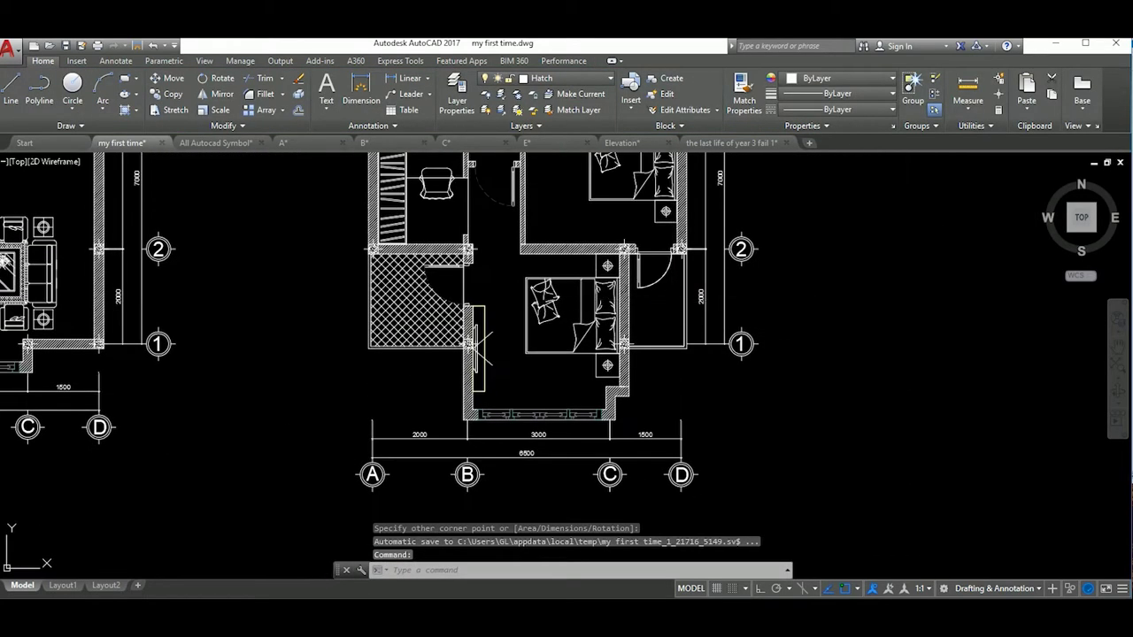
Start a hatch and a line at the door, cancelling both.
type("h")
key("Return")
scroll(722, 353, "up", 5)
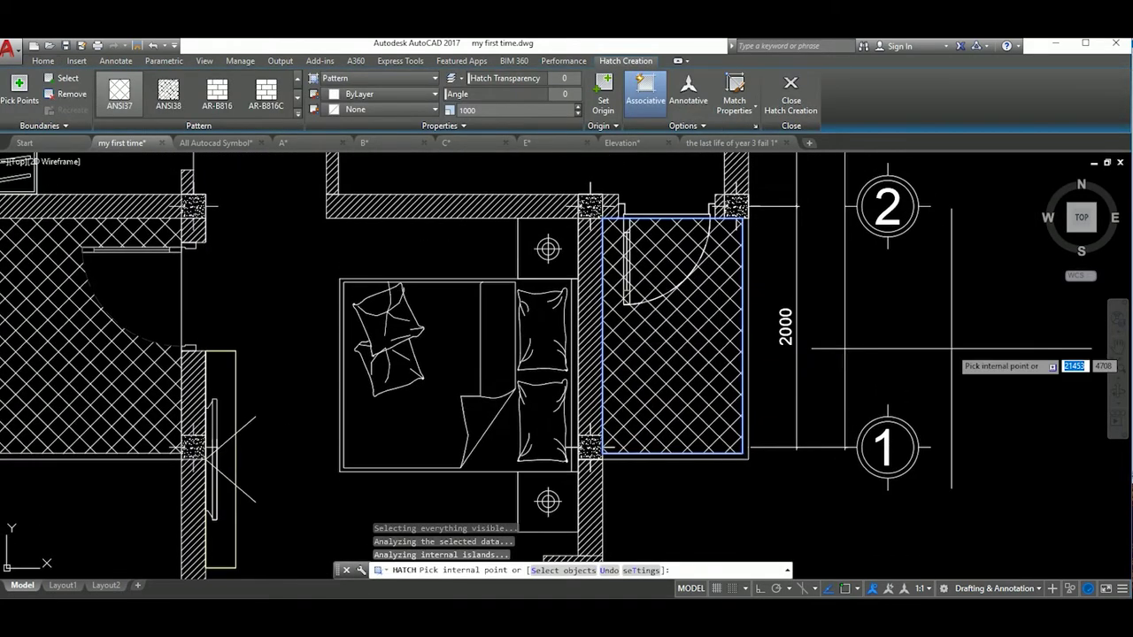
key("Escape")
type("l")
key("Return")
left_click(630, 310)
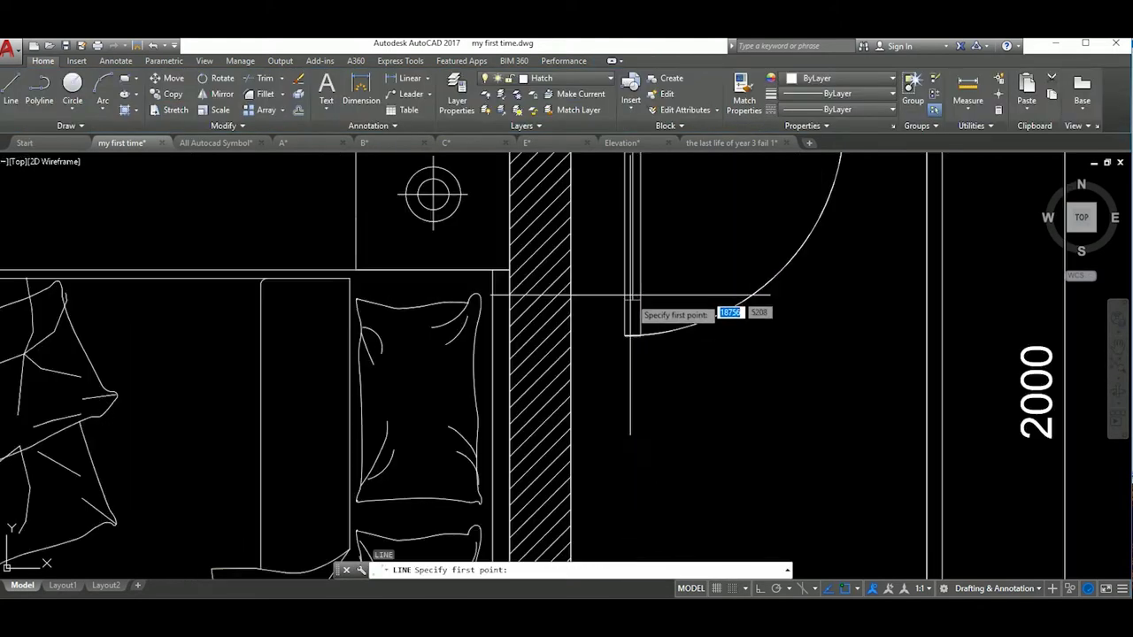
scroll(629, 301, "up", 3)
scroll(656, 354, "down", 5)
scroll(675, 390, "down", 2)
key("Escape")
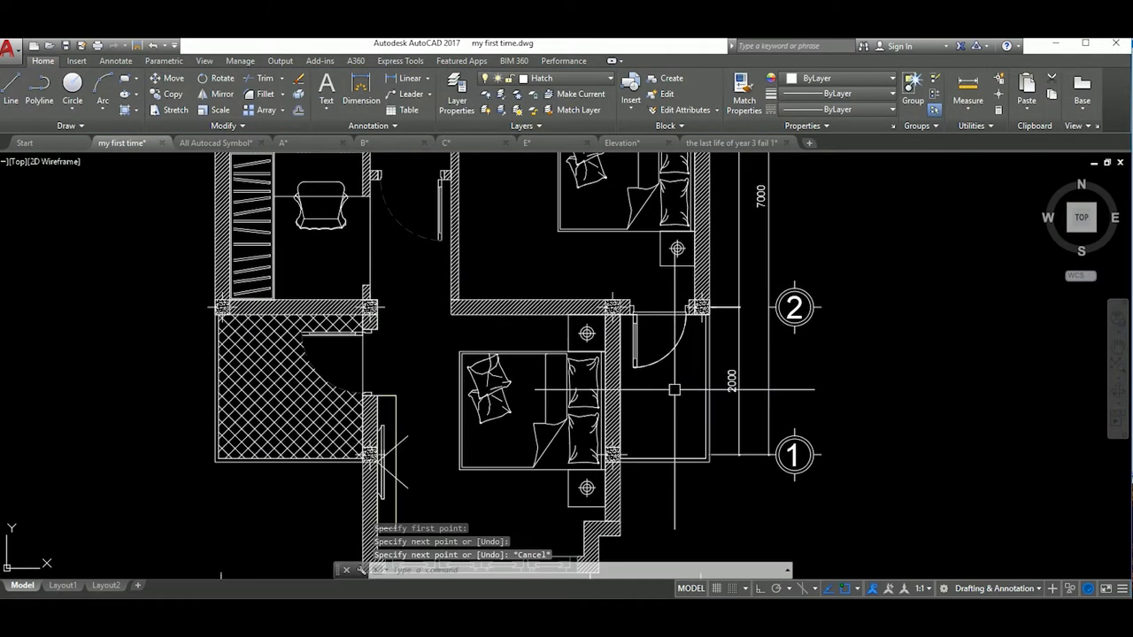
Cross-hatch the narrow room right of the lower bedroom with ANSI37.
type("h")
key("Return")
left_click(673, 399)
key("Escape")
scroll(682, 354, "up", 3)
Erase the closet's door swing arc and lines.
left_click(683, 332)
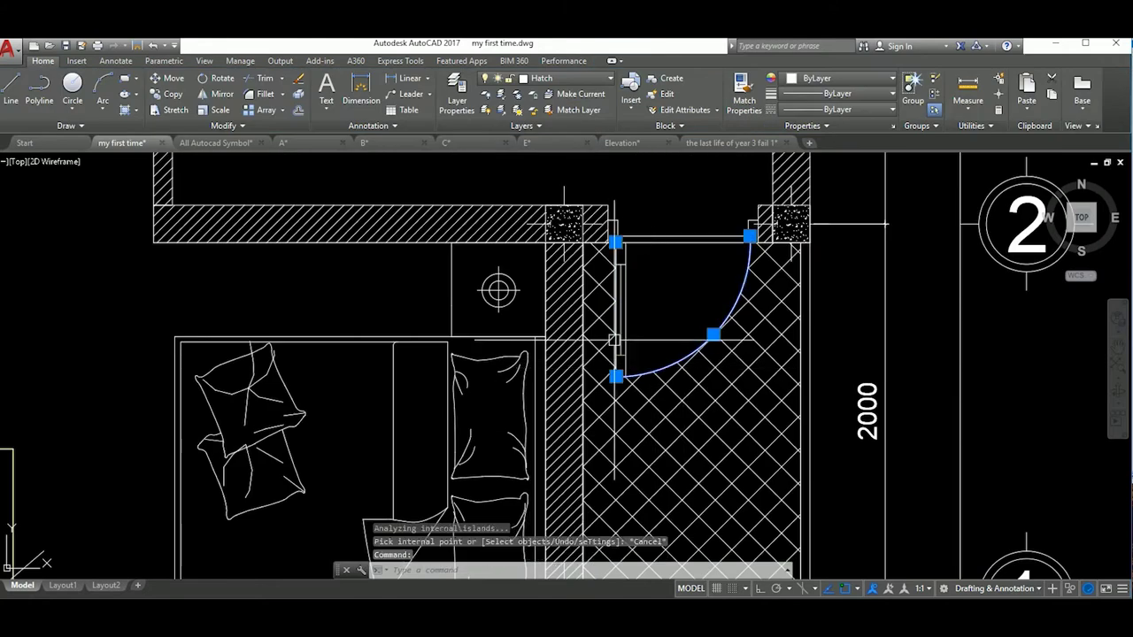
type("e")
key("Return")
scroll(683, 332, "down", 5)
scroll(797, 354, "down", 2)
scroll(898, 381, "up", 1)
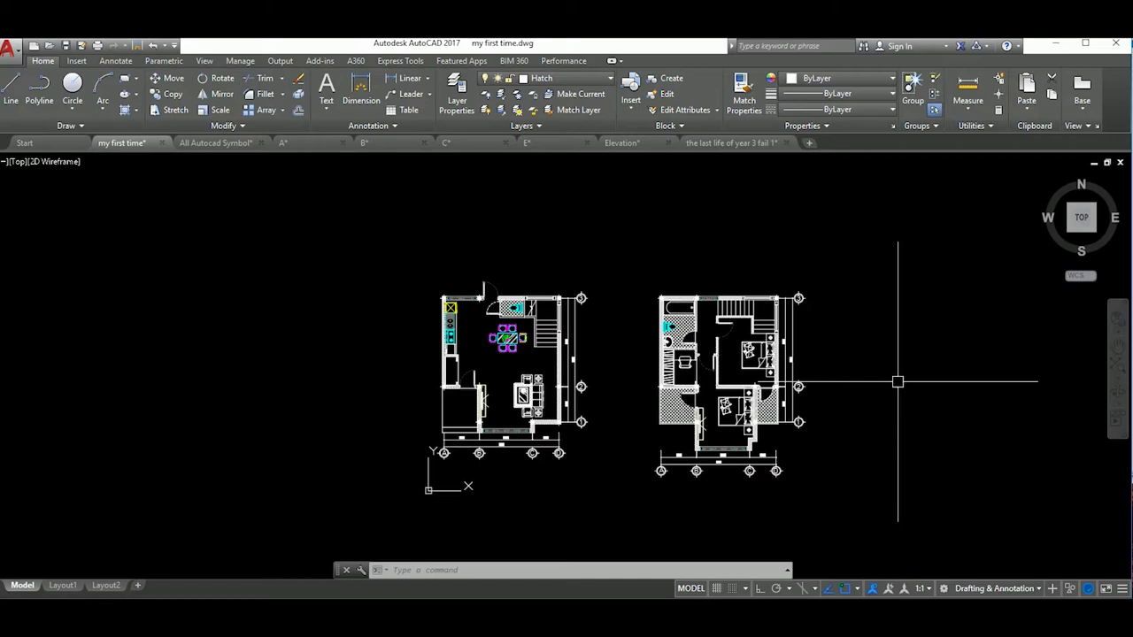
Copy the rectangle and line near the plan to a spot beside the door.
scroll(451, 425, "up", 5)
left_click(519, 399)
left_click(519, 434)
scroll(523, 495, "down", 2)
type("co")
key("Return")
left_click(550, 400)
left_click(537, 387)
key("Escape")
scroll(537, 388, "down", 3)
Mirror the copied rectangle across a horizontal line, erasing the original.
left_click(645, 364)
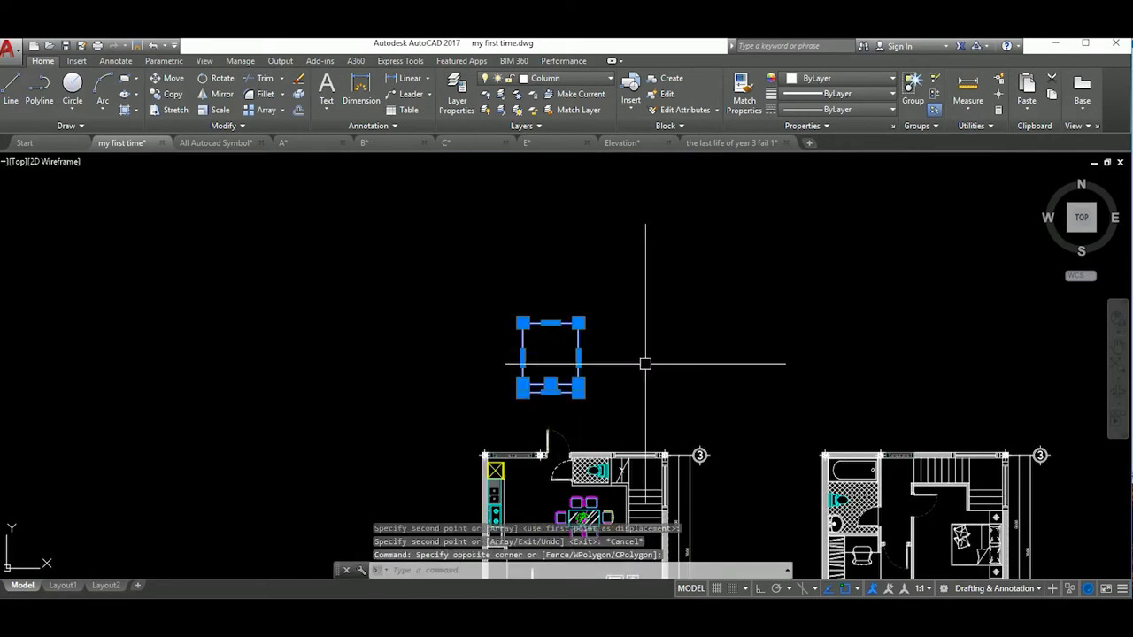
key("Return")
left_click(646, 364)
left_click(455, 364)
type("y")
key("Return")
left_click(673, 362)
type("m")
key("Return")
scroll(531, 398, "up", 3)
left_click(532, 398)
scroll(611, 359, "down", 3)
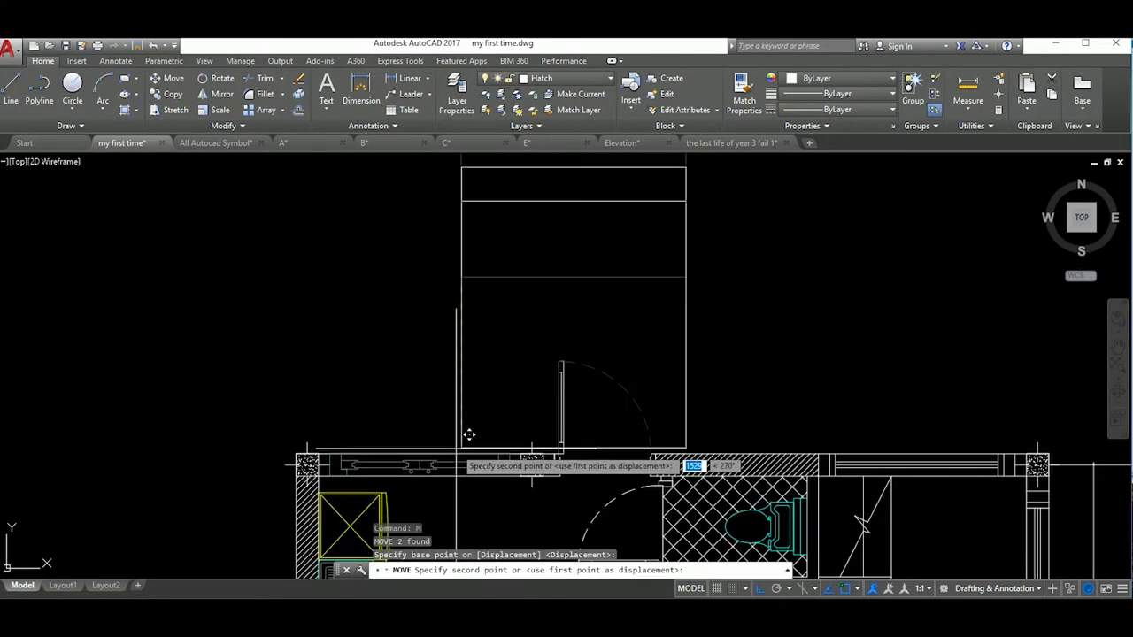
key("Escape")
scroll(610, 359, "up", 2)
Stretch the rectangle's side to form the entry box outside the door.
type("s")
key("Return")
left_click_drag(696, 253, 298, 316)
left_click(686, 345)
left_click(686, 345)
scroll(686, 344, "down", 3)
scroll(743, 330, "up", 3)
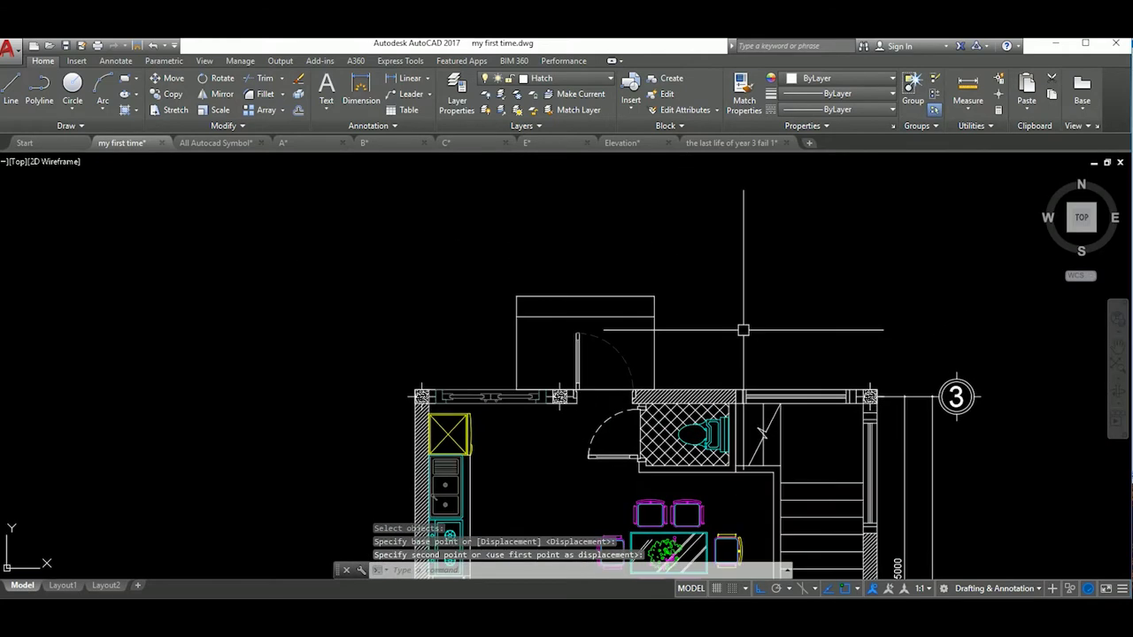
middle_click_drag(631, 344, 635, 355)
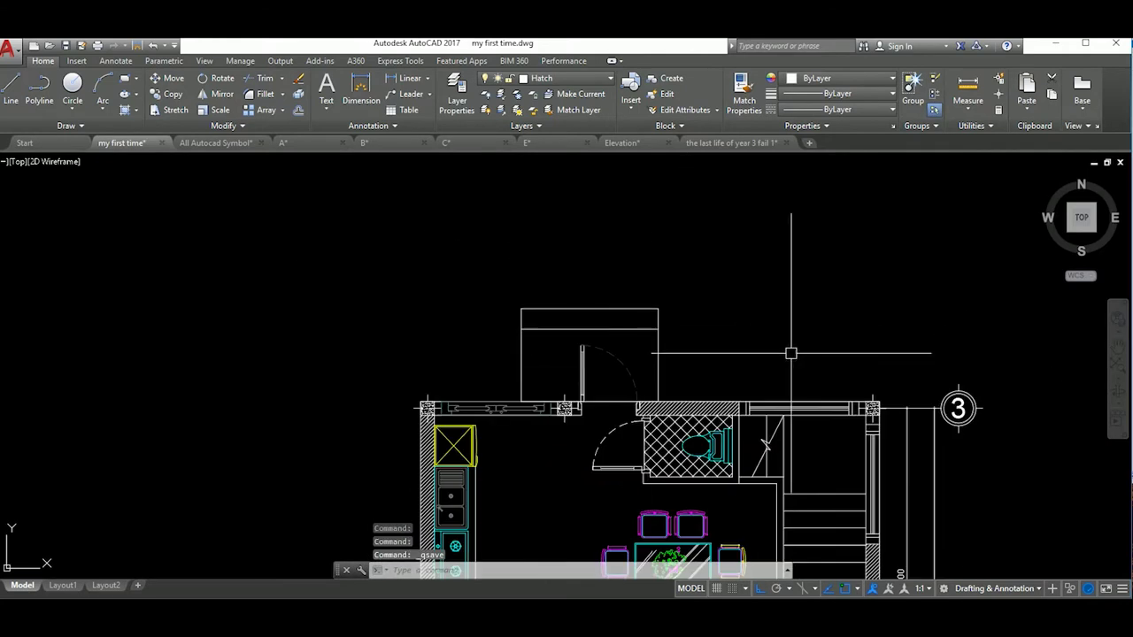
Start a hatch and a multiline text box, cancelling both.
type("h")
key("Return")
key("Escape")
scroll(653, 298, "down", 5)
scroll(678, 324, "up", 4)
scroll(632, 410, "down", 3)
scroll(709, 412, "up", 2)
type("t")
key("Return")
left_click(505, 433)
scroll(470, 397, "up", 5)
key("Escape")
Copy the grid label A to a spot below the left plan.
type("c")
key("Return")
left_click(546, 427)
scroll(547, 428, "down", 5)
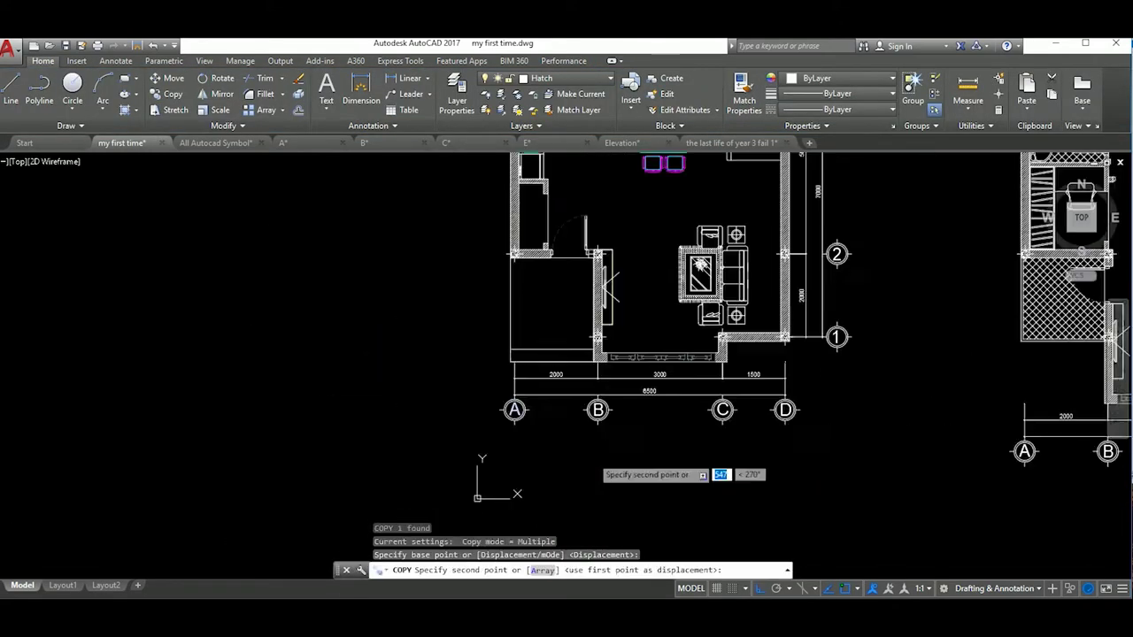
scroll(696, 431, "up", 5)
scroll(663, 364, "down", 2)
left_click(663, 363)
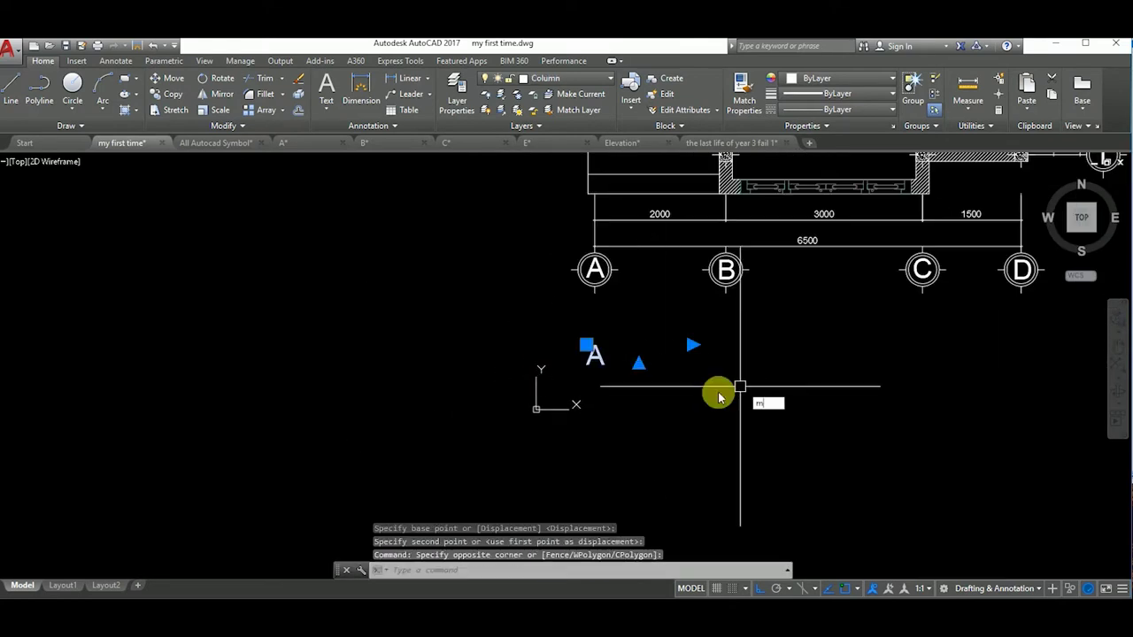
scroll(721, 392, "up", 5)
Edit the copied label to read 'Ground Floor' and widen it to one line.
double_click(627, 358)
type("Ground")
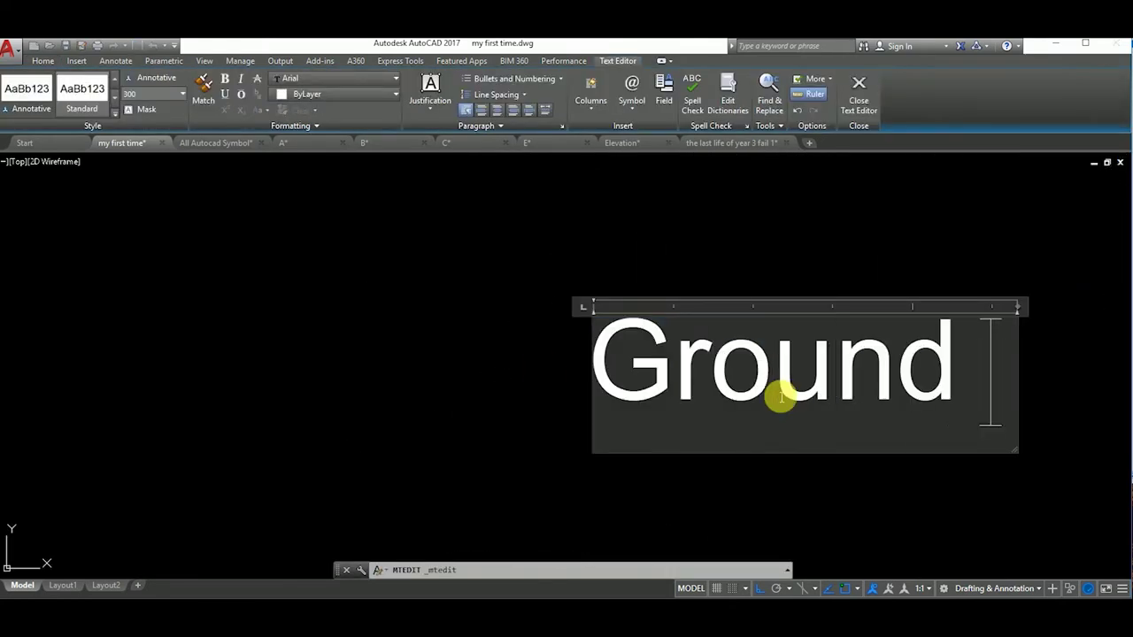
type("Floor")
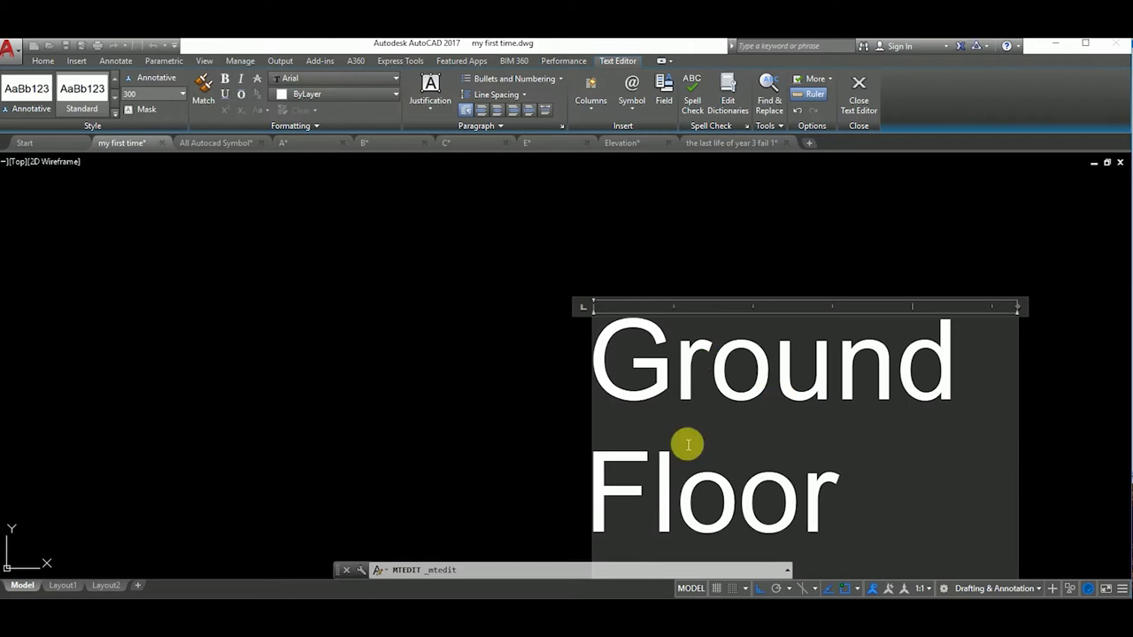
scroll(658, 336, "down", 4)
left_click_drag(746, 351, 860, 357)
Paste the title marker symbol near Ground Floor and scale it by 0.5.
left_click(825, 370)
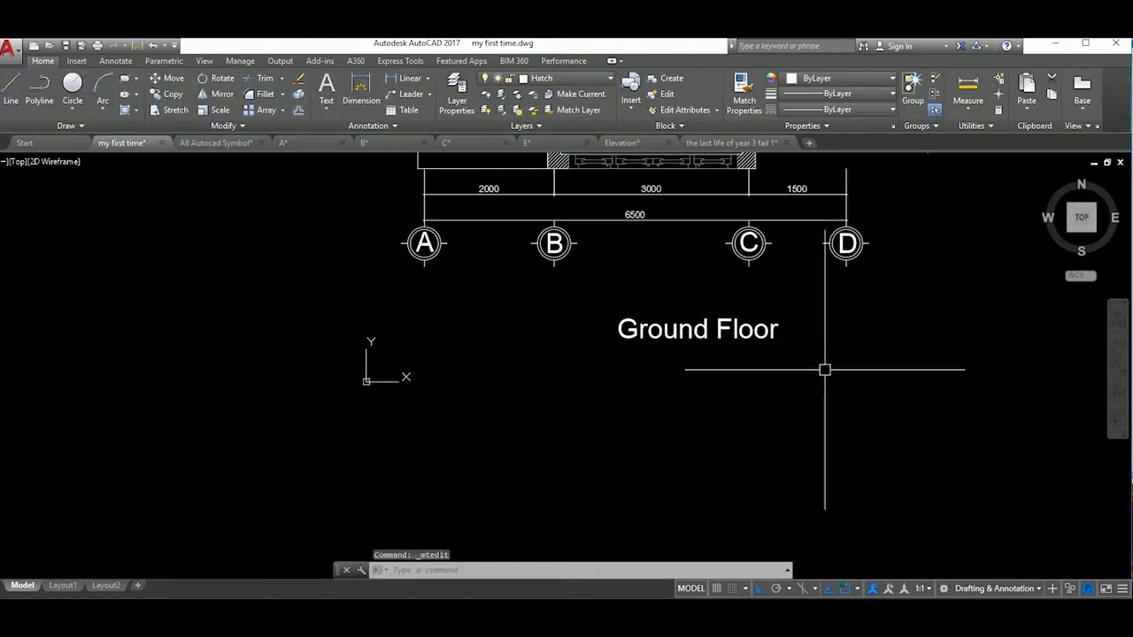
scroll(703, 336, "up", 3)
key("ctrl+v")
scroll(780, 293, "down", 3)
left_click(425, 449)
scroll(425, 450, "up", 1)
left_click_drag(607, 531, 443, 354)
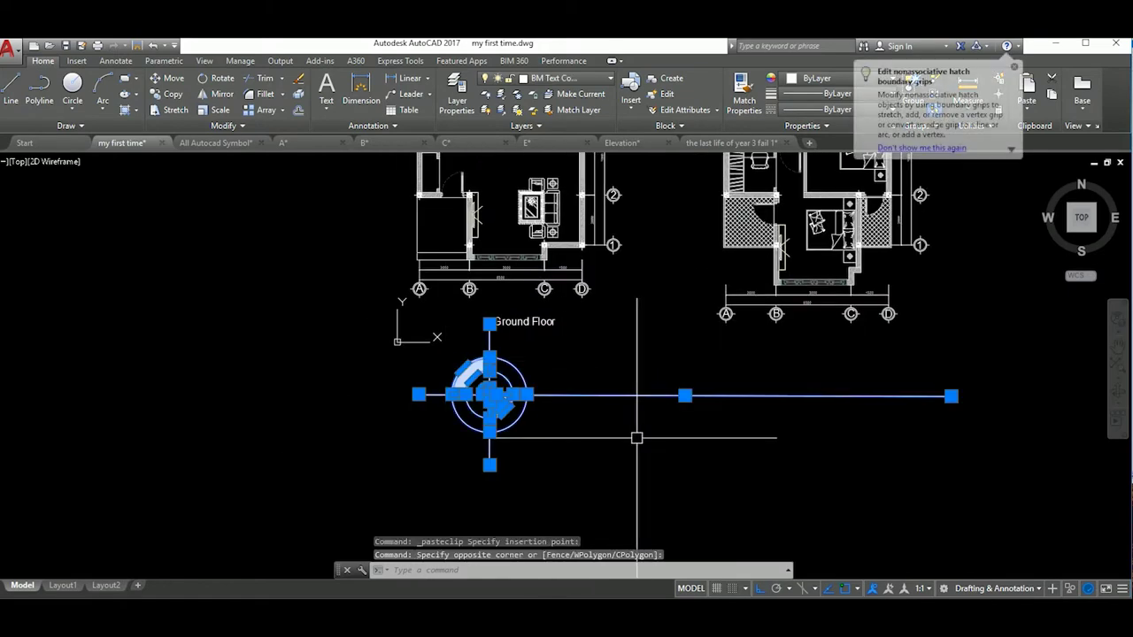
type("sc")
key("Return")
left_click(600, 445)
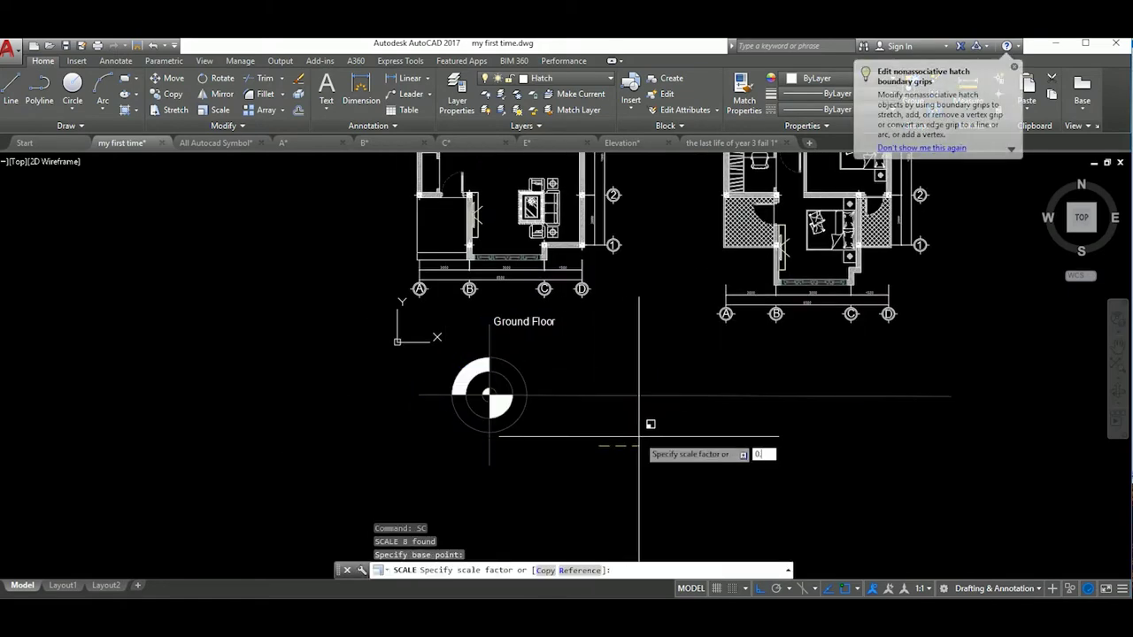
type("0.5")
key("Return")
Scale the marker symbol a second time to shrink it further.
left_click_drag(638, 434, 590, 387)
type("sc")
key("Return")
left_click(594, 389)
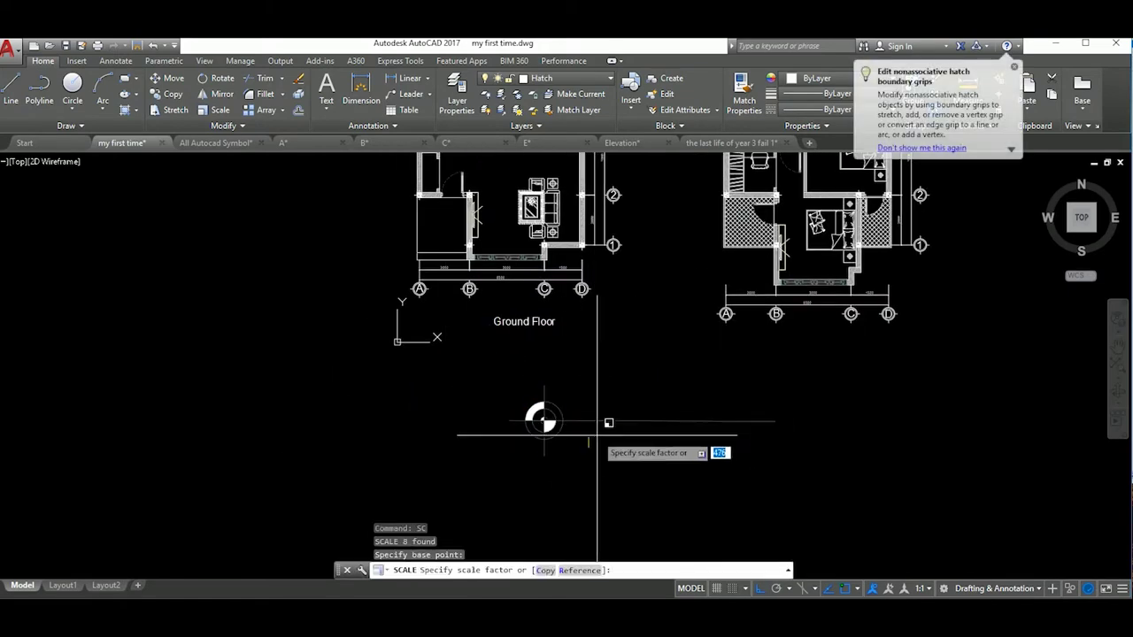
type("5")
key("Return")
Move the shrunken symbol and its underline beside the Ground Floor text.
left_click_drag(645, 461, 532, 403)
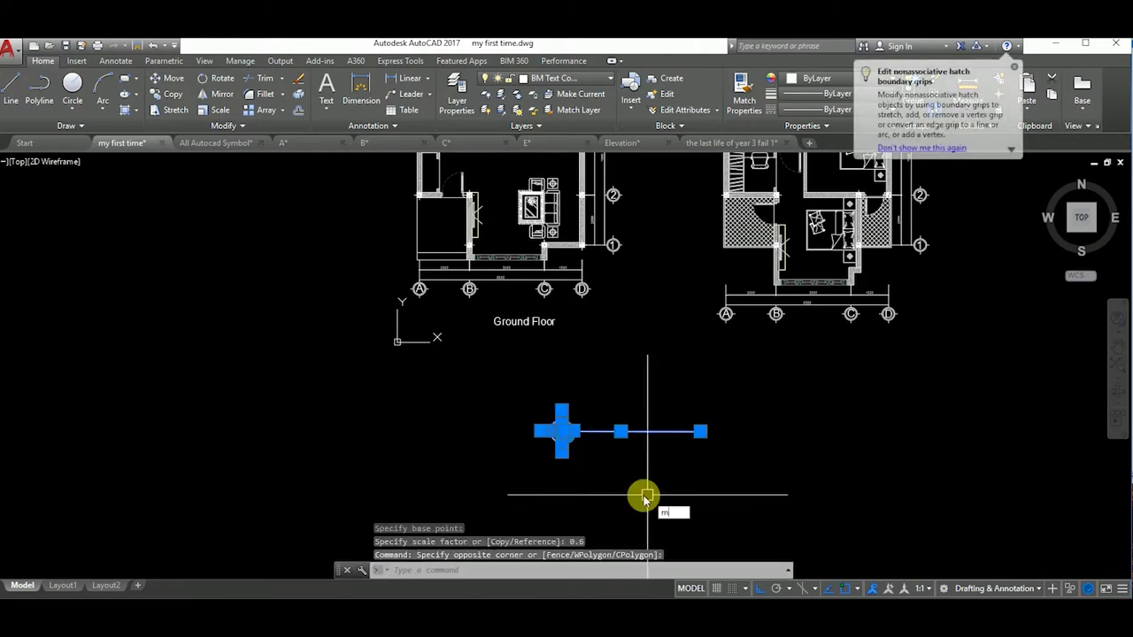
key("m")
key("Return")
left_click(650, 537)
scroll(561, 374, "up", 3)
scroll(561, 374, "down", 3)
middle_click_drag(659, 318, 668, 407)
left_click(667, 408)
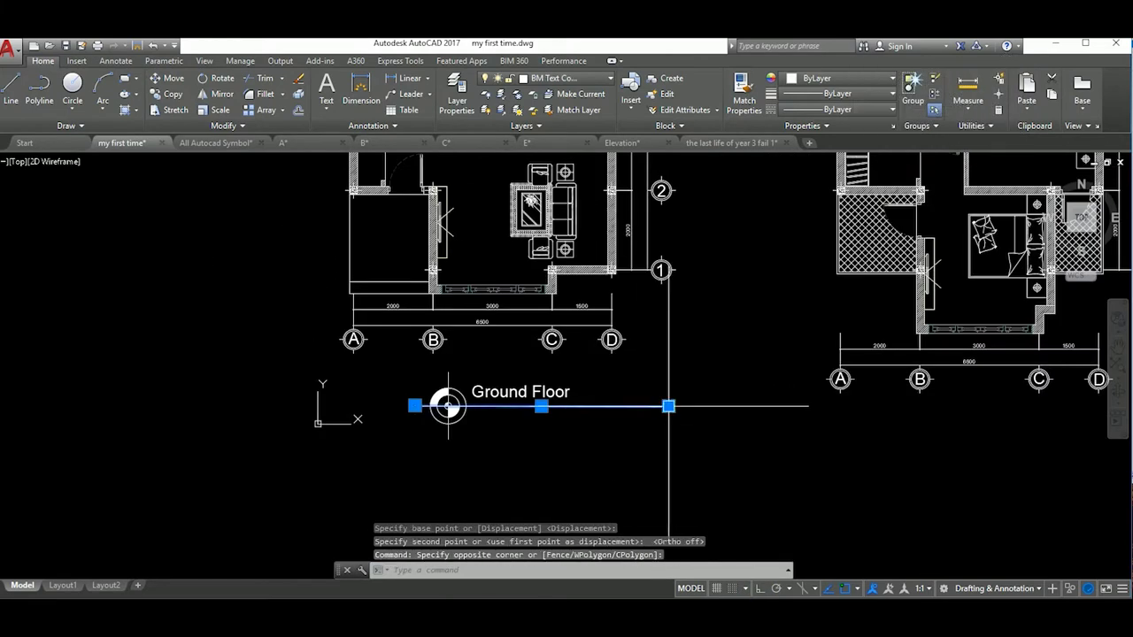
left_click(668, 407)
key("Escape")
Copy the Ground Floor text below it and change the copy to 'Scale'.
type("co")
key("Return")
left_click(636, 461)
left_click(632, 487)
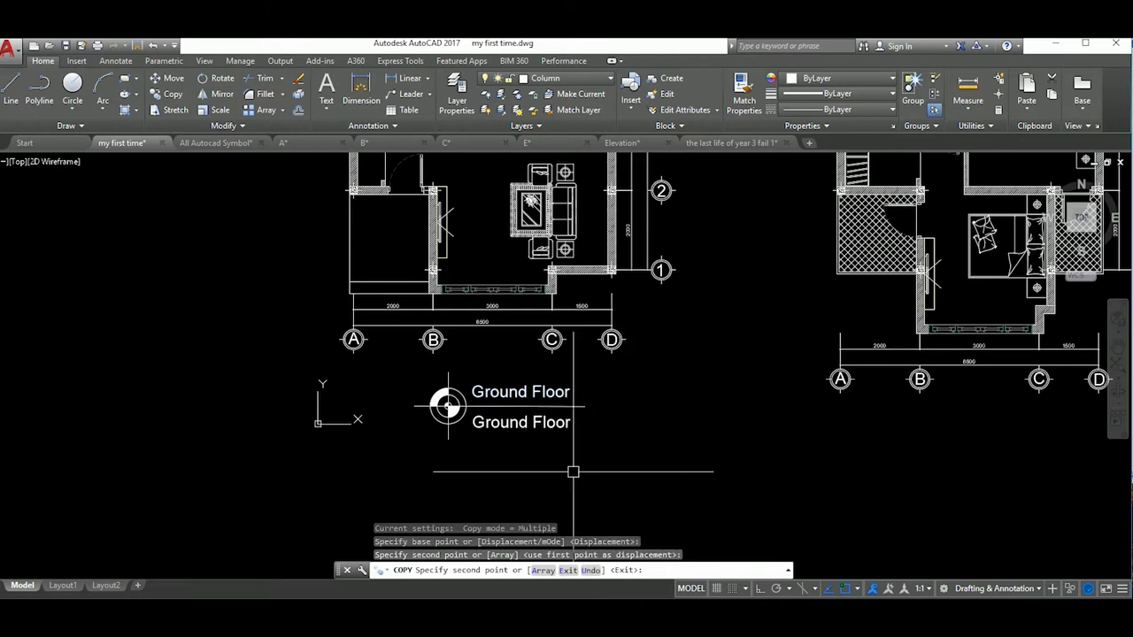
scroll(576, 473, "up", 3)
double_click(447, 425)
type("cale")
left_click(590, 461)
Centre the Scale text under the Ground Floor title.
left_click(468, 416)
key("m")
key("Return")
left_click(549, 453)
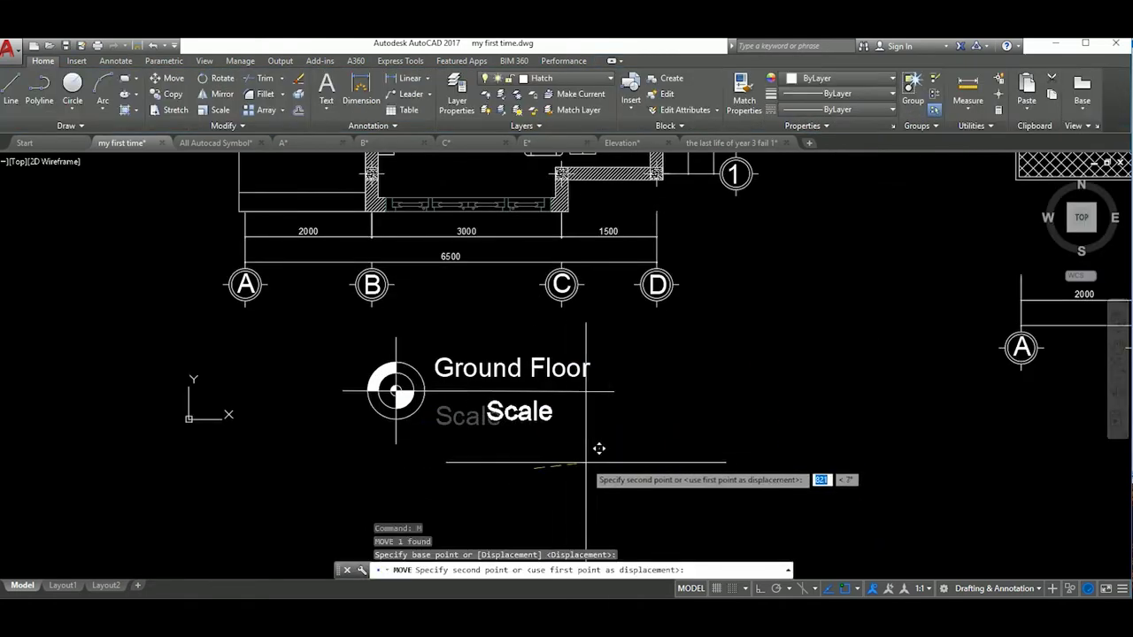
left_click(600, 449)
scroll(632, 474, "down", 3)
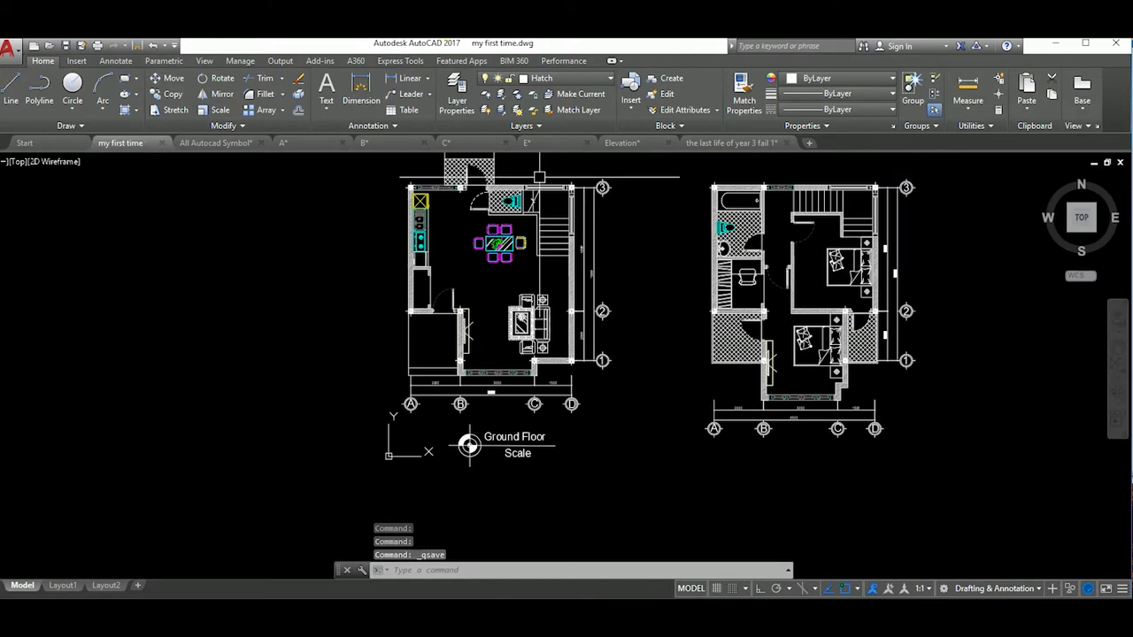
Paste the table block beside the kitchen, erase its chairs, and put it on the Symbol layer.
key("ctrl+v")
scroll(556, 336, "up", 2)
scroll(442, 346, "up", 2)
left_click(510, 377)
scroll(510, 377, "up", 3)
left_click_drag(532, 408, 481, 273)
key("e")
key("Return")
left_click(474, 156)
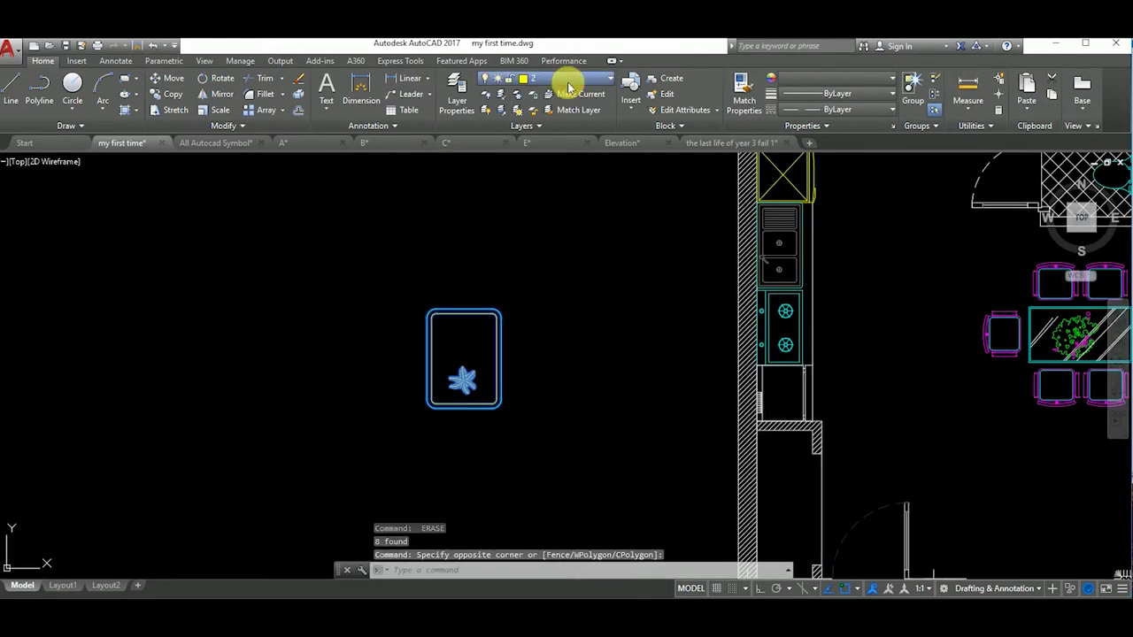
left_click(594, 81)
left_click(559, 370)
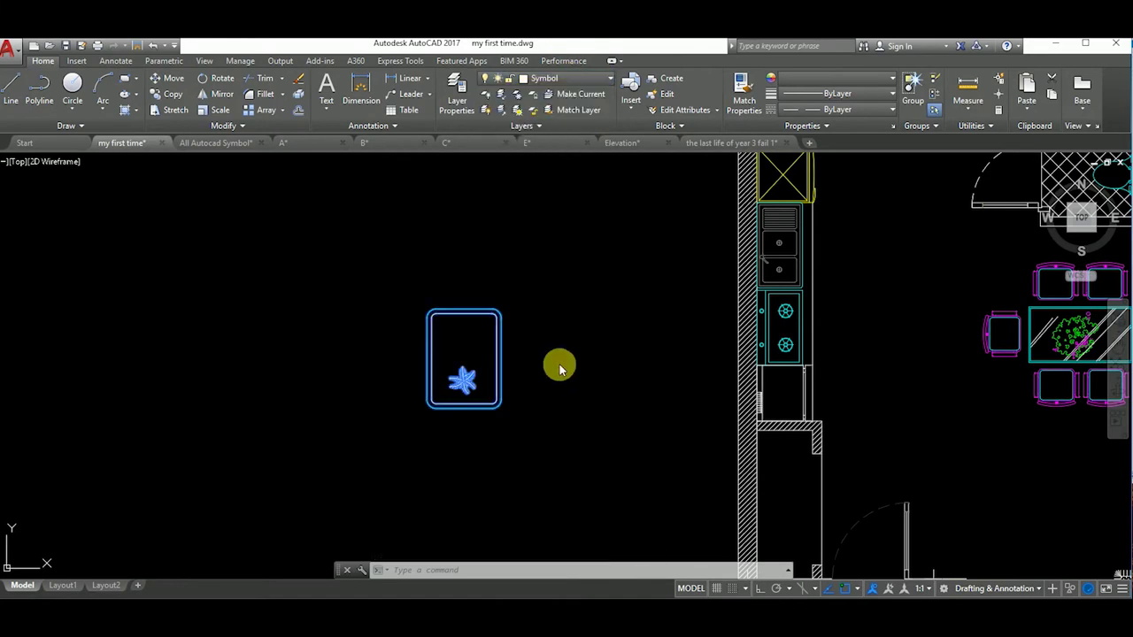
Try moving the table and its plant toward the kitchen, then cancel.
left_click_drag(385, 280, 554, 422)
key("m")
key("Return")
left_click(554, 422)
scroll(594, 329, "down", 2)
scroll(584, 409, "up", 2)
scroll(584, 409, "up", 3)
left_click(380, 379)
key("Escape")
Move the table again with Ortho turned on to keep the path straight.
scroll(522, 456, "down", 3)
left_click(523, 456)
type("m")
key("Return")
left_click(533, 438)
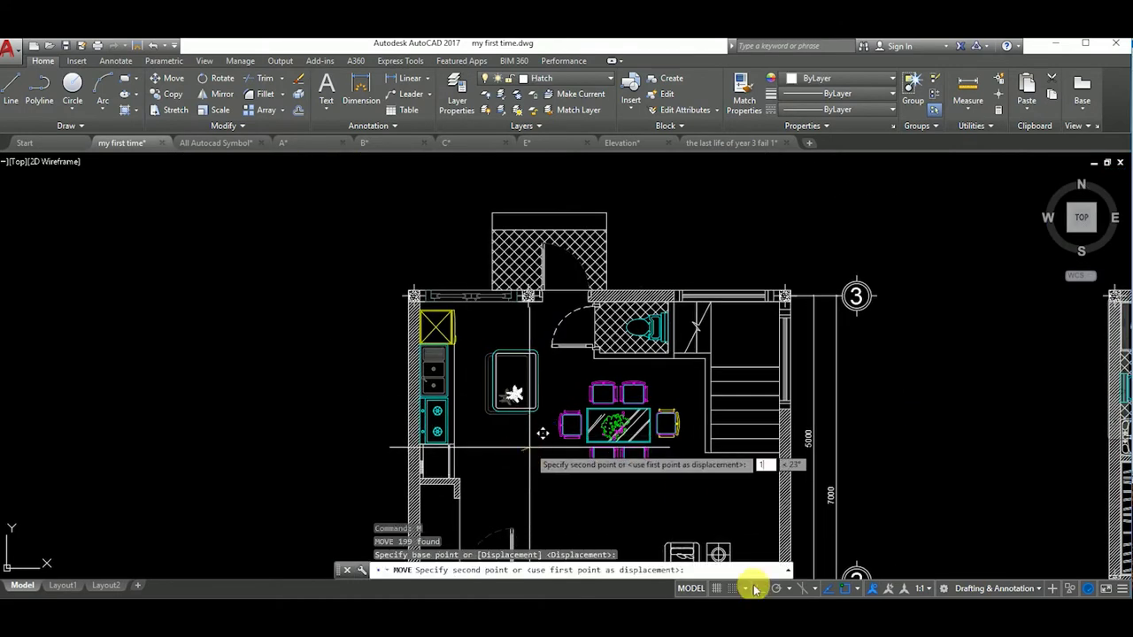
left_click(759, 589)
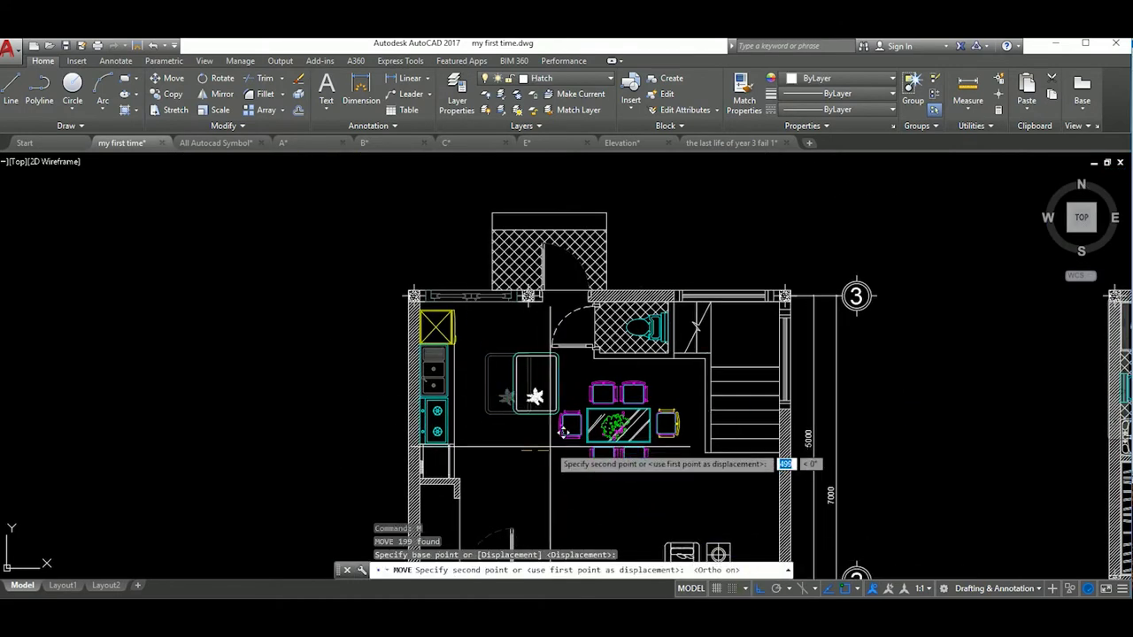
key("Escape")
Shift the table 200 units into the kitchen.
scroll(559, 347, "down", 2)
scroll(560, 347, "up", 2)
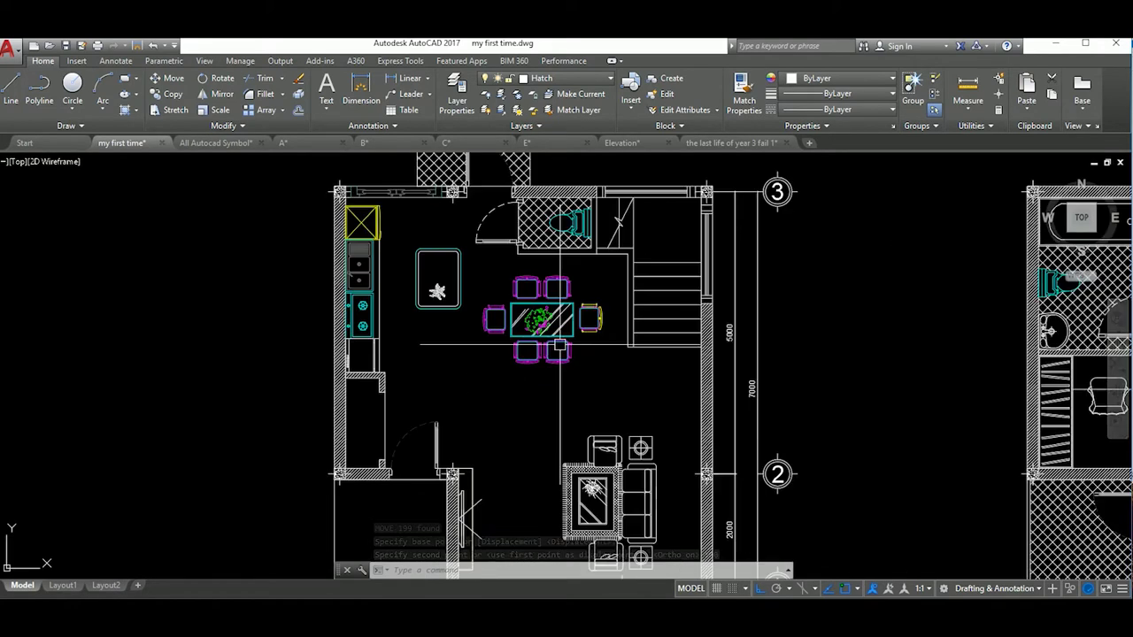
scroll(560, 347, "up", 2)
type("m")
key("Return")
left_click(607, 378)
type("0")
key("Return")
scroll(637, 372, "down", 3)
scroll(657, 387, "up", 1)
scroll(662, 368, "down", 2)
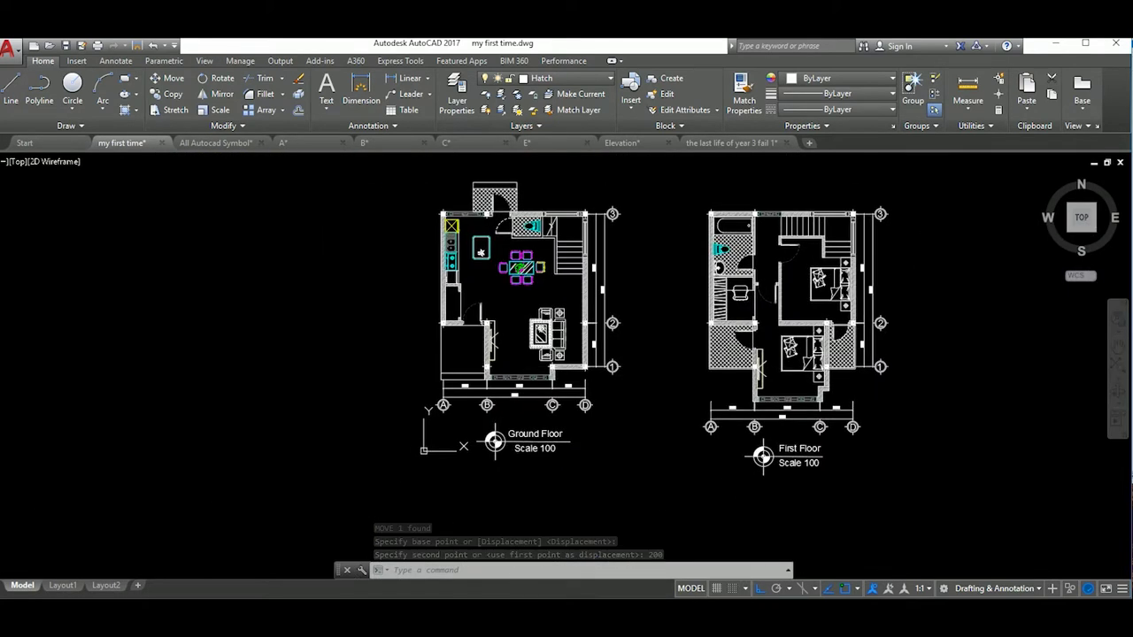
scroll(580, 394, "up", 3)
scroll(580, 394, "down", 2)
type("l")
key("Return")
scroll(580, 394, "up", 3)
Begin a line at the ground-floor stair, then cancel it.
scroll(580, 394, "up", 3)
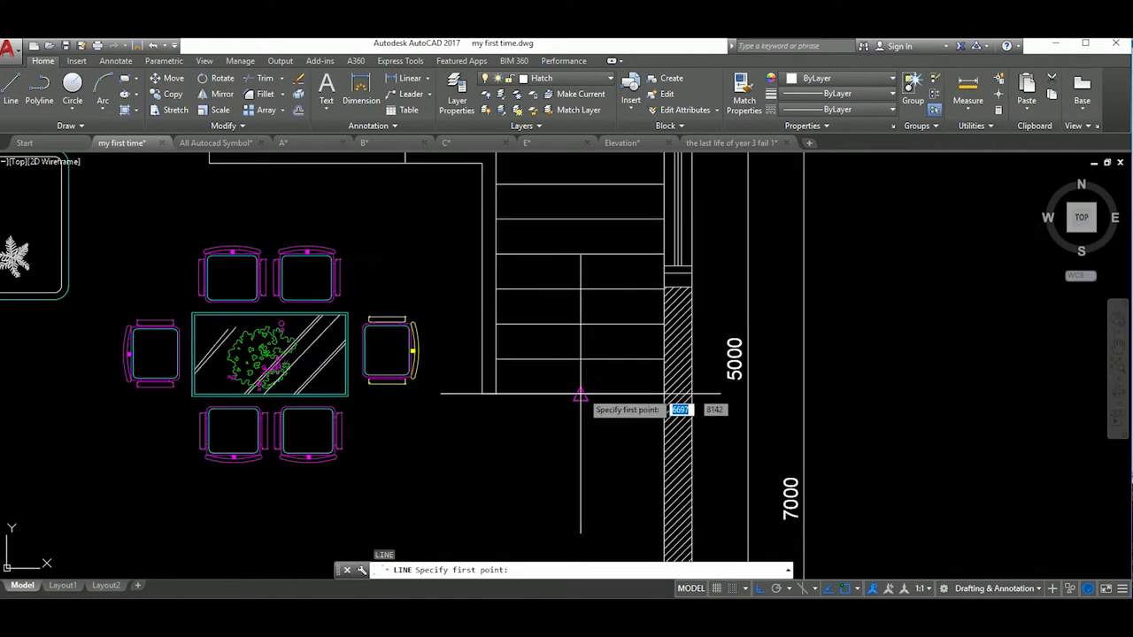
left_click(580, 394)
scroll(567, 372, "down", 2)
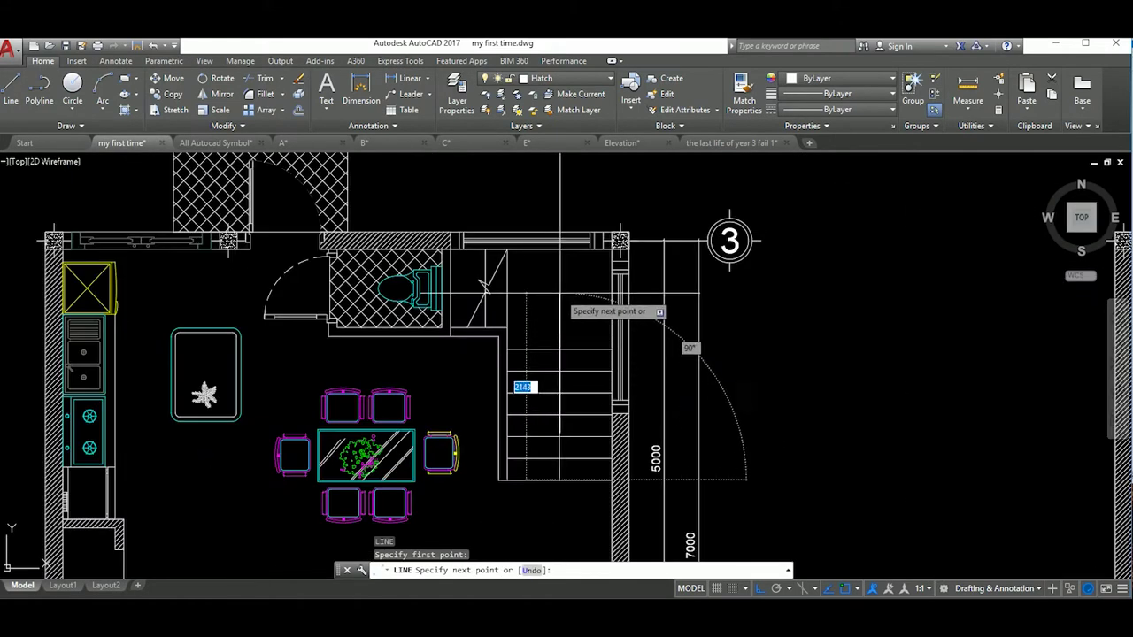
scroll(553, 301, "up", 3)
key("Escape")
scroll(584, 390, "down", 3)
Draw a small circle at the stair line.
type("c")
key("Return")
scroll(601, 449, "up", 4)
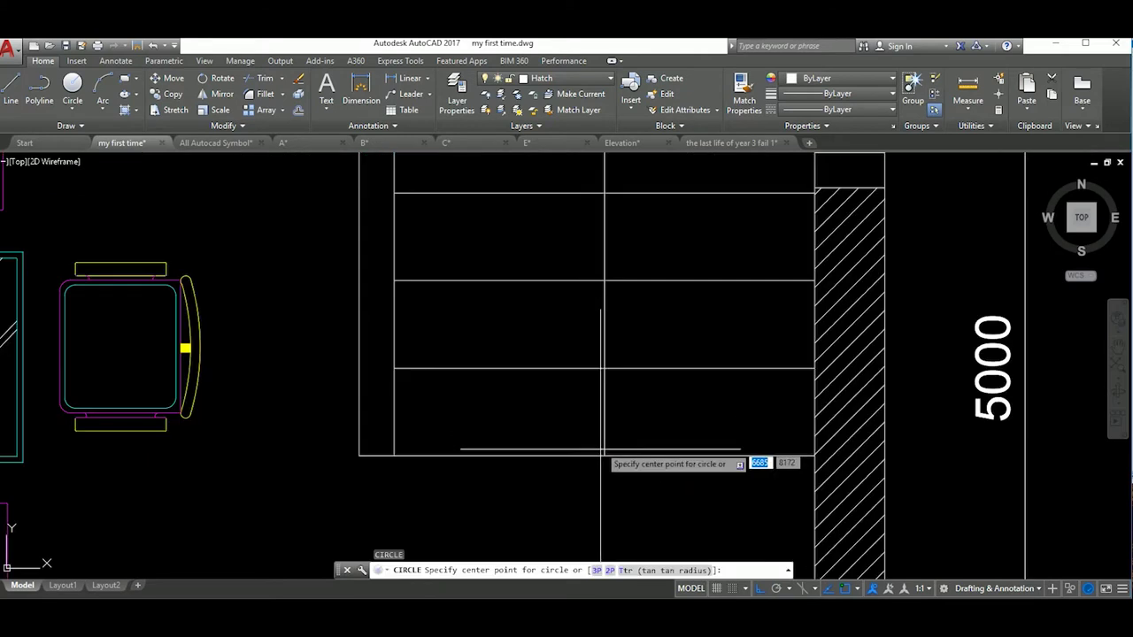
left_click(618, 455)
scroll(604, 450, "up", 3)
key("Escape")
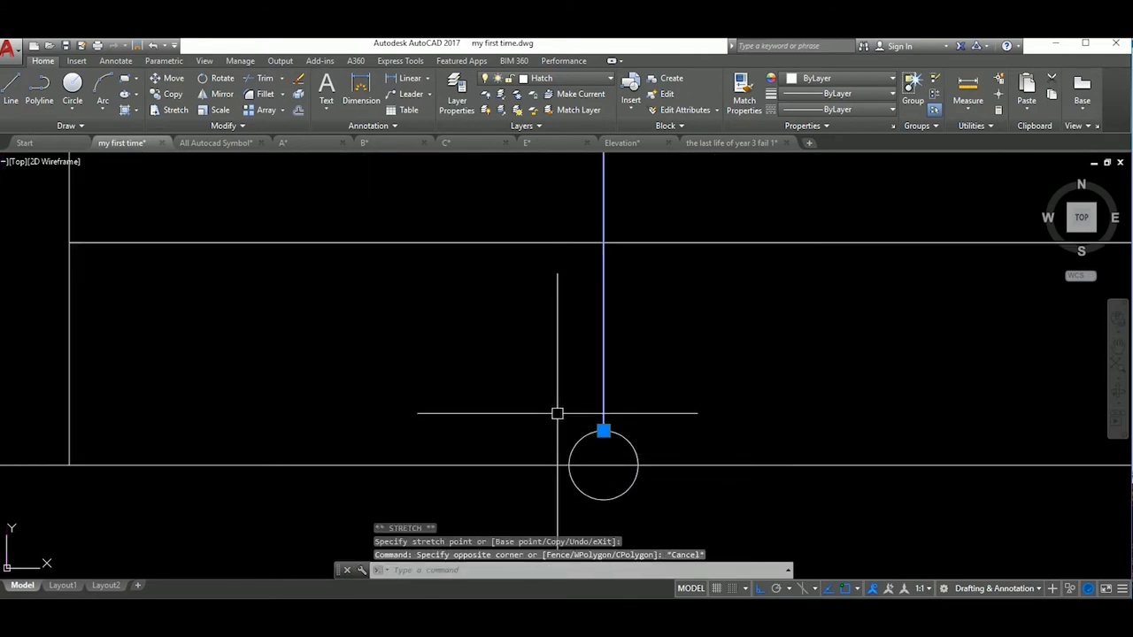
Move the circle up onto the stair line.
key("m")
key("Return")
left_click(603, 465)
left_click(603, 431)
left_click(602, 431)
key("Escape")
scroll(617, 451, "down", 5)
Copy the grid bubble '1' text over to the stair.
middle_click_drag(617, 451, 635, 345)
scroll(709, 438, "up", 5)
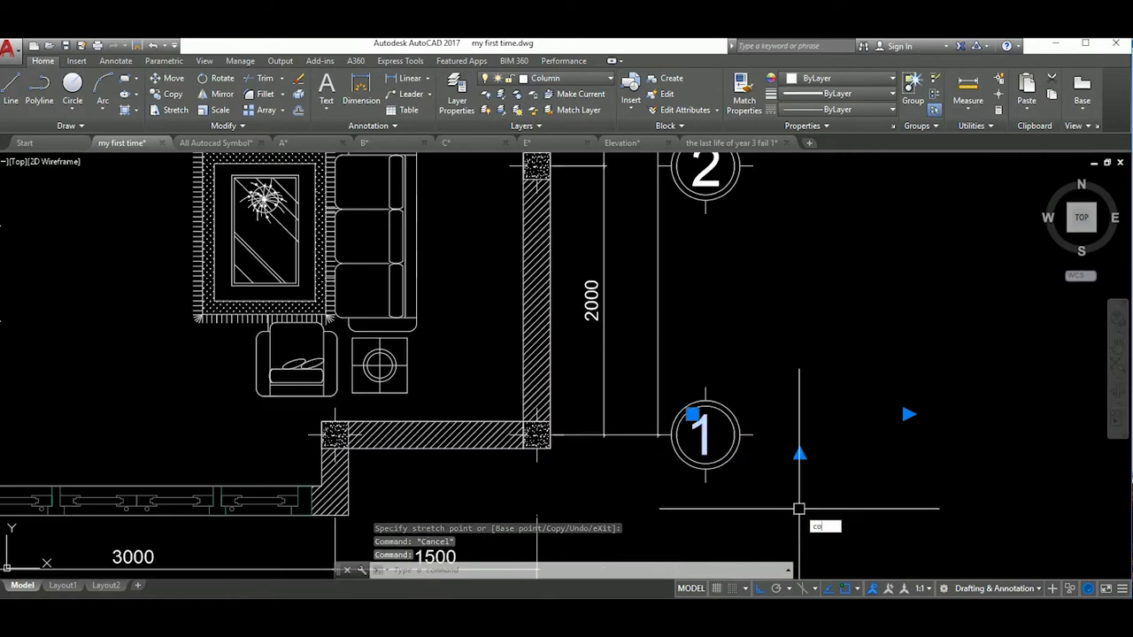
key("Return")
left_click(799, 509)
scroll(799, 509, "down", 3)
scroll(770, 495, "up", 3)
key("Return")
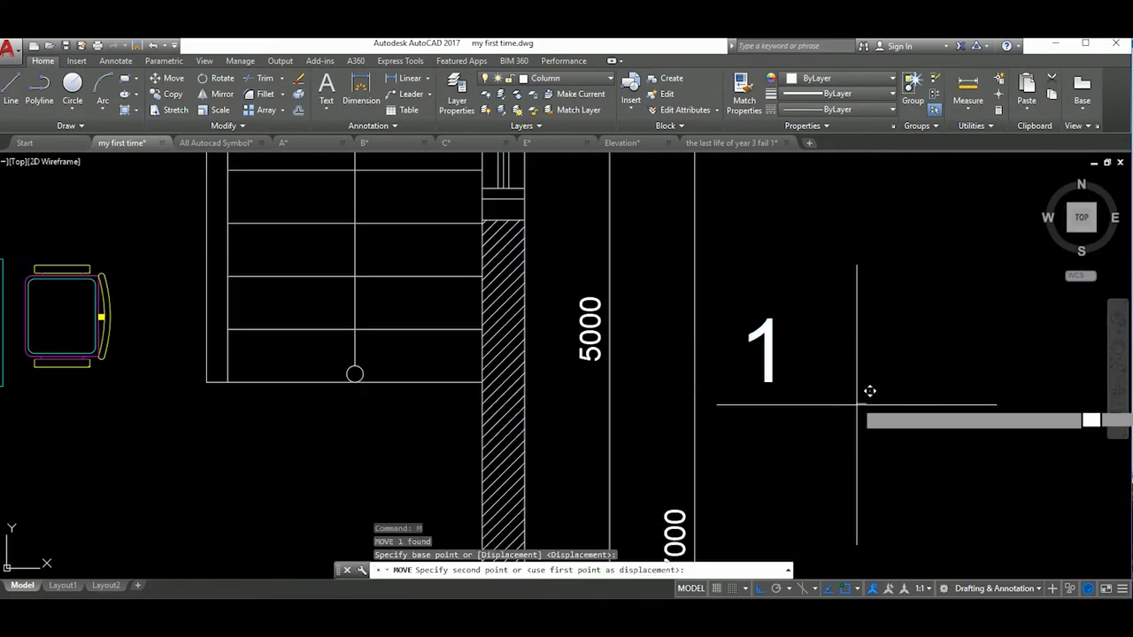
Move the '1' text onto the first stair tread.
scroll(870, 393, "up", 3)
left_click(588, 381)
double_click(588, 381)
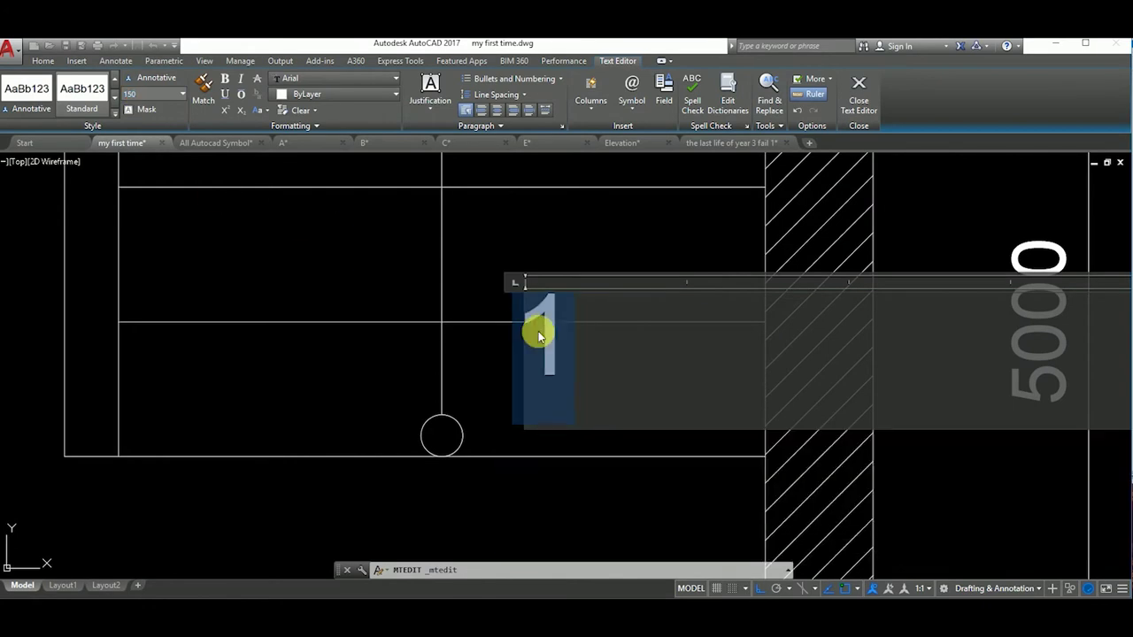
left_click(576, 355)
type("m")
key("Return")
left_click(607, 354)
left_click(624, 394)
Copy the '1' onto the successive treads up the stair.
type("co")
key("Return")
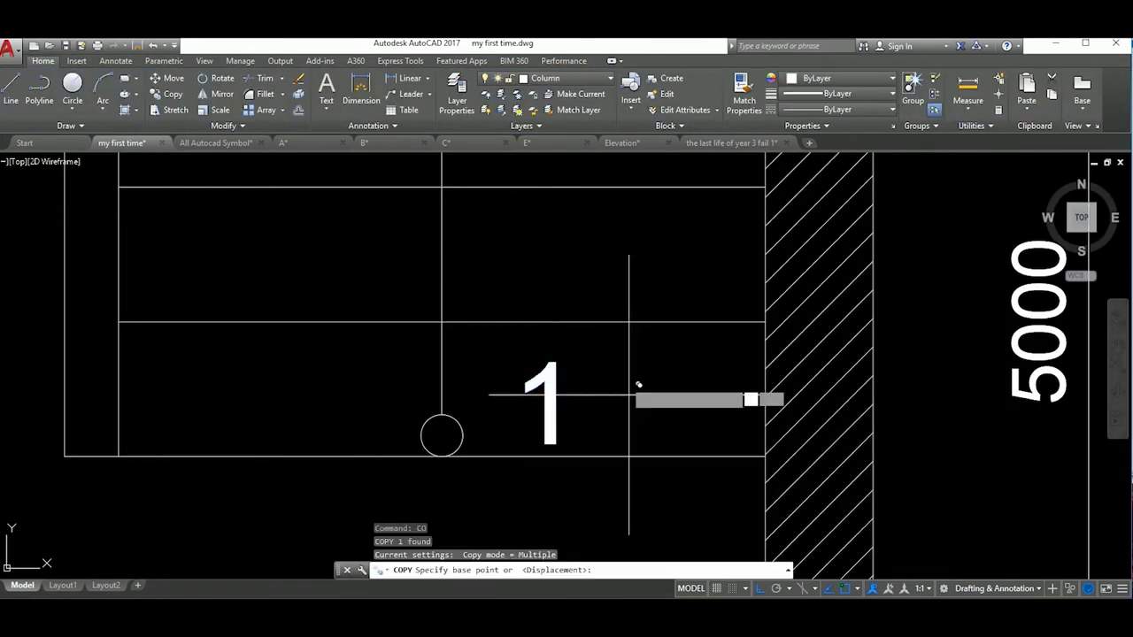
left_click(632, 396)
left_click(633, 416)
scroll(633, 398, "down", 5)
scroll(630, 404, "up", 5)
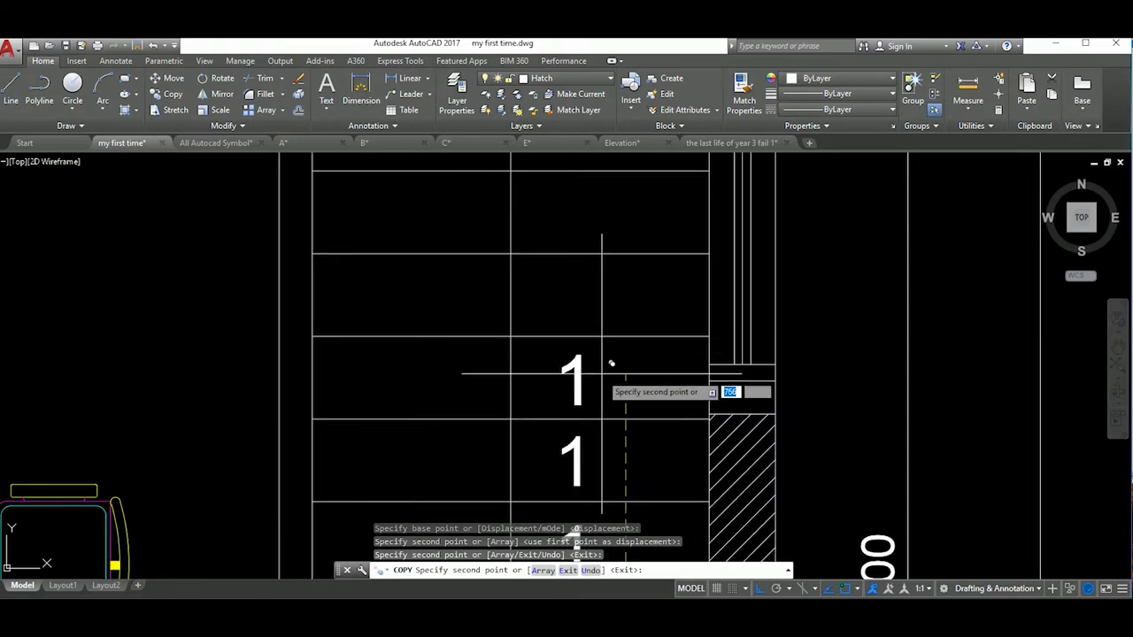
scroll(611, 381, "down", 2)
scroll(585, 407, "down", 3)
key("Escape")
scroll(576, 372, "up", 5)
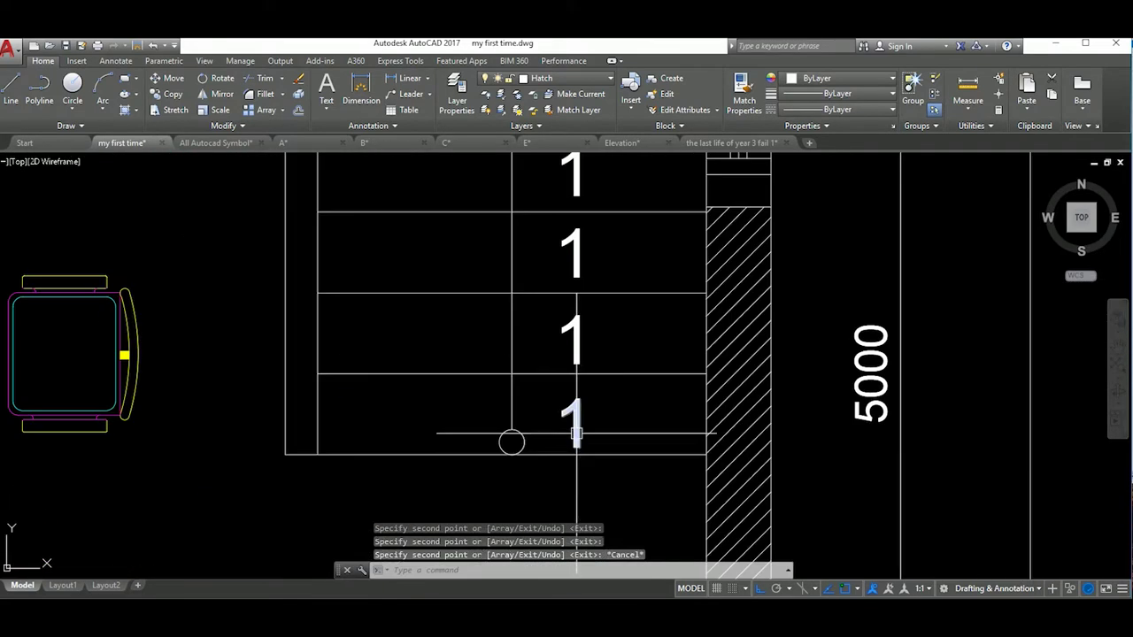
Change the second and third tread numbers to 2 and 3.
double_click(575, 350)
type("2")
key("ctrl+Return")
double_click(560, 265)
type("3")
key("ctrl+Return")
scroll(557, 283, "down", 3)
scroll(549, 292, "up", 3)
Change the next two tread numbers to 4 and 5.
double_click(536, 321)
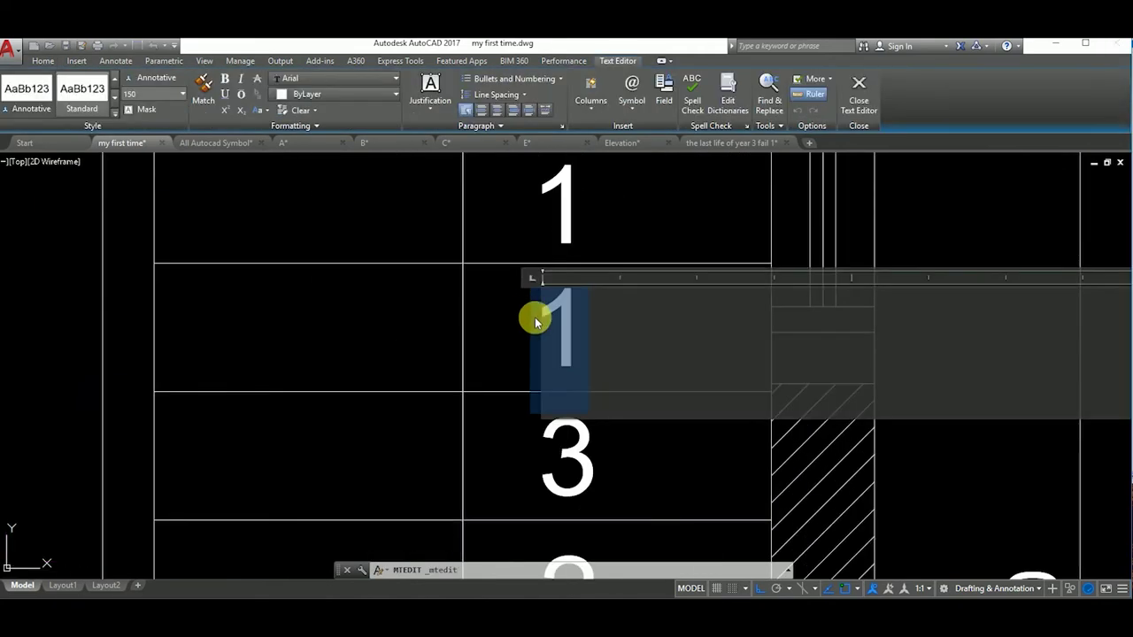
type("4")
key("ctrl+Return")
scroll(535, 317, "down", 3)
scroll(549, 310, "up", 3)
type("5")
left_click(561, 255)
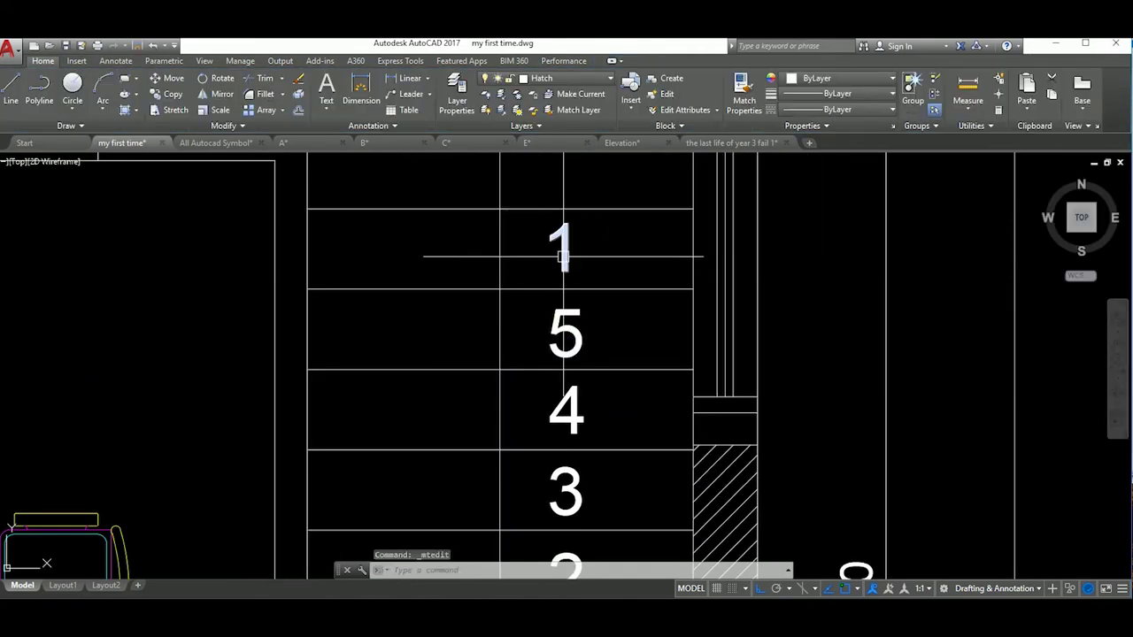
Change the top two tread numbers to 6 and 7.
double_click(565, 257)
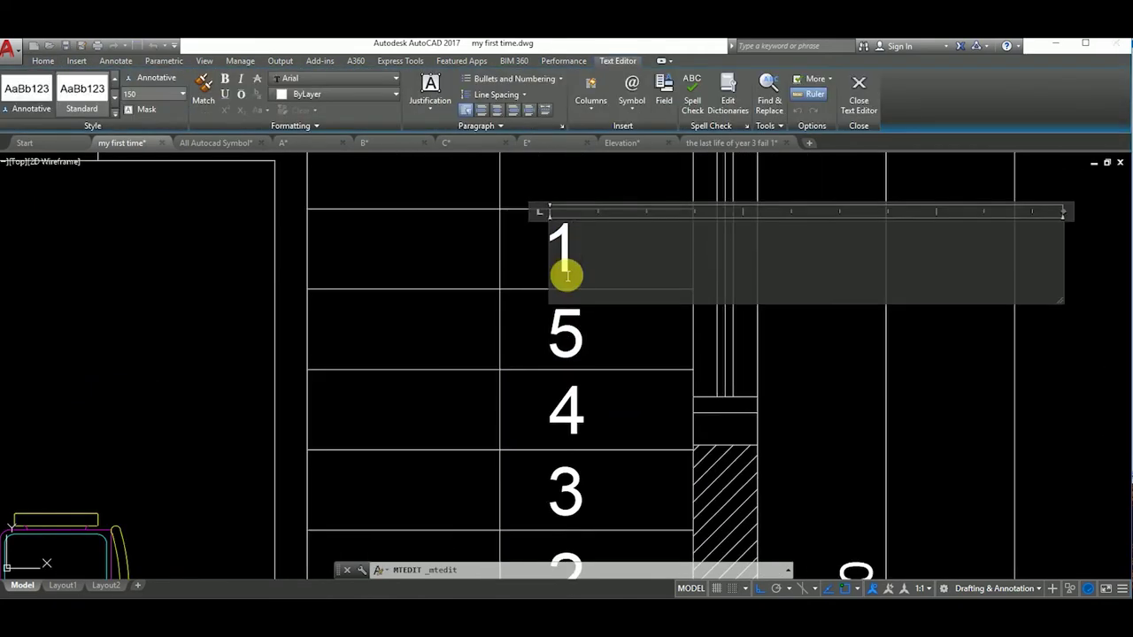
type("6")
left_click(615, 344)
middle_click_drag(573, 177, 577, 417)
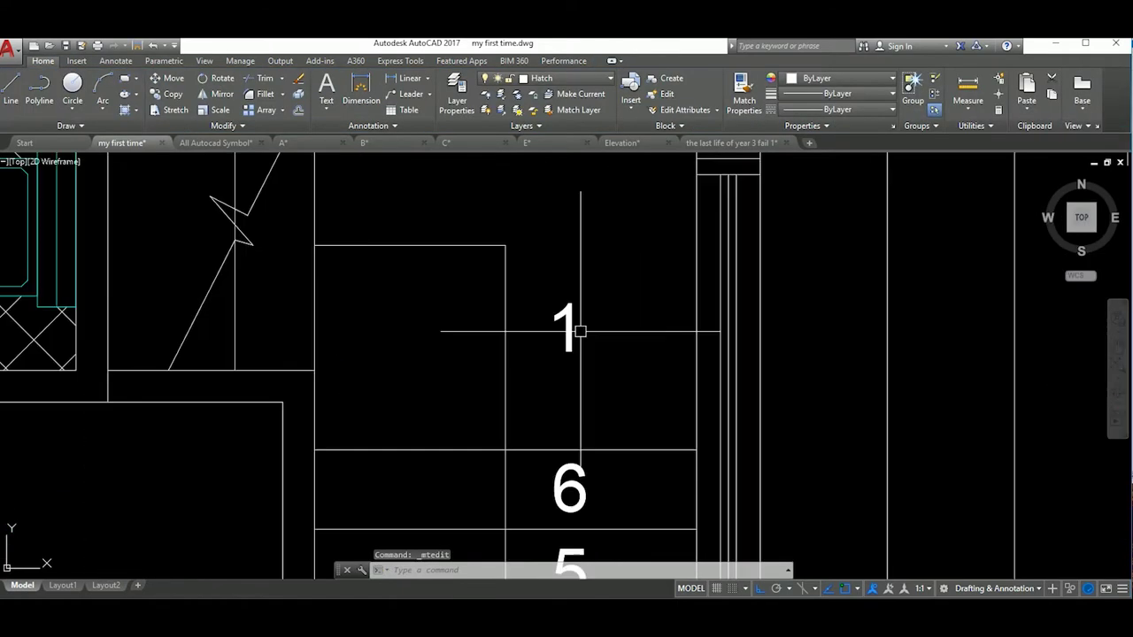
double_click(571, 325)
left_click(553, 337)
scroll(552, 337, "down", 5)
Copy the number 6 onto the first tread of the upper stair flight.
scroll(558, 345, "up", 4)
scroll(566, 341, "down", 2)
scroll(574, 337, "down", 1)
middle_click_drag(574, 337, 517, 357)
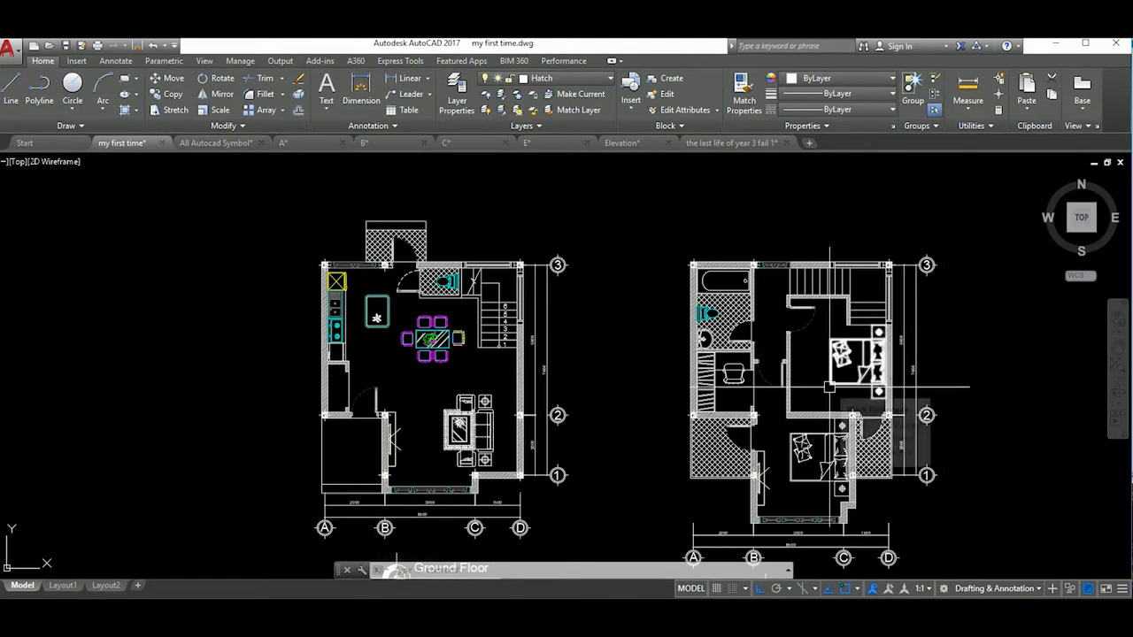
scroll(501, 307, "up", 3)
scroll(526, 346, "down", 2)
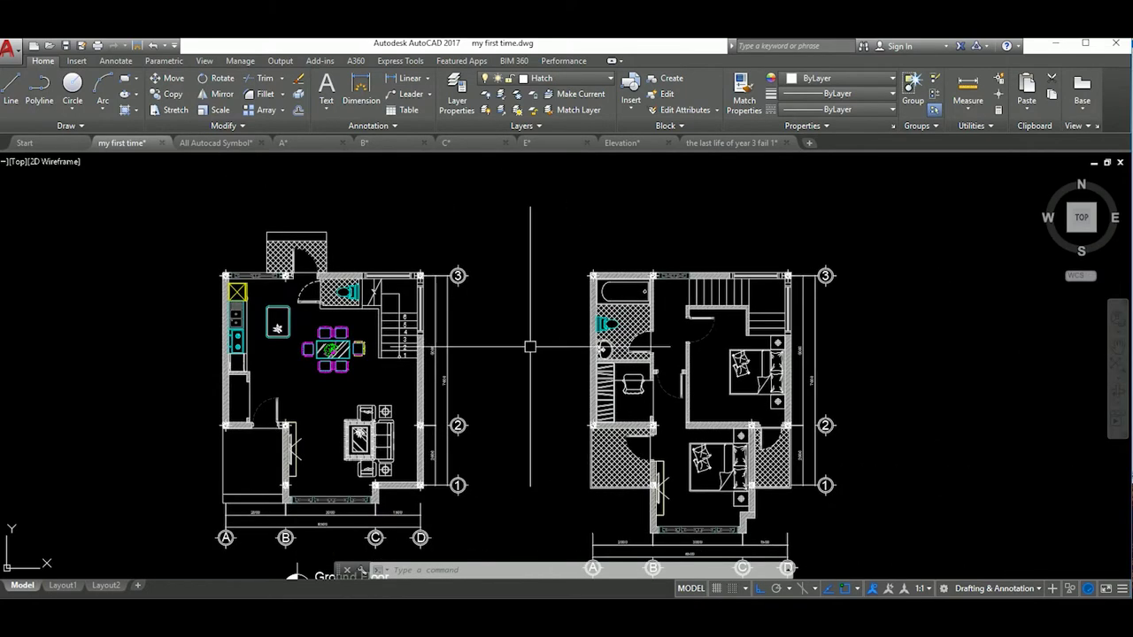
scroll(708, 363, "up", 8)
type("F")
key("Escape")
type("co")
key("Return")
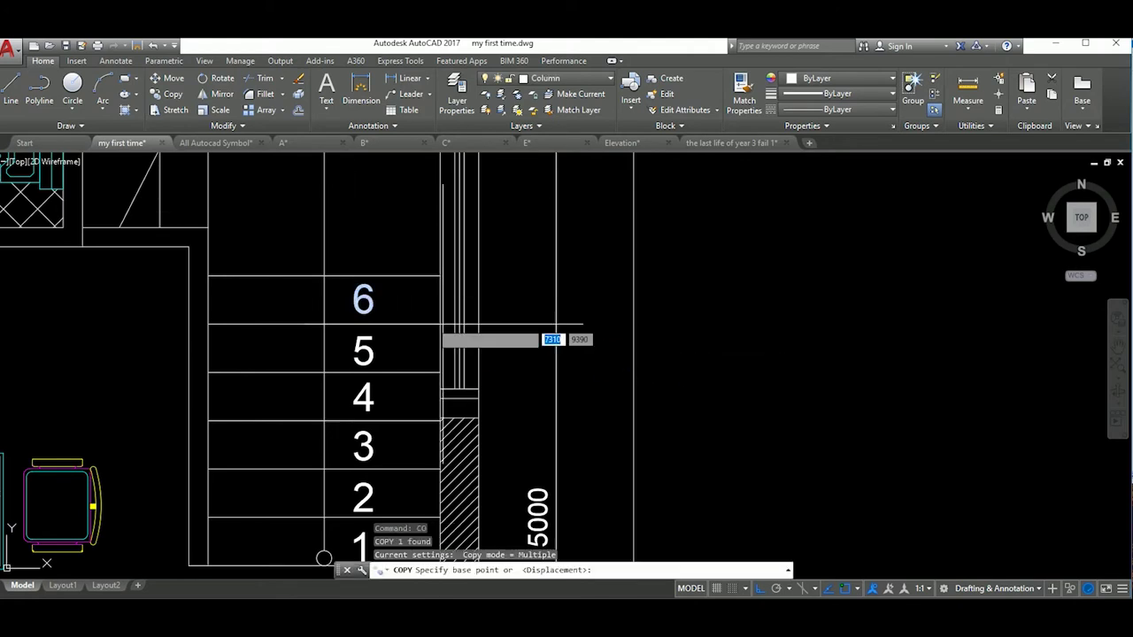
left_click(443, 310)
scroll(642, 292, "down", 5)
scroll(779, 264, "up", 5)
left_click(750, 281)
key("Escape")
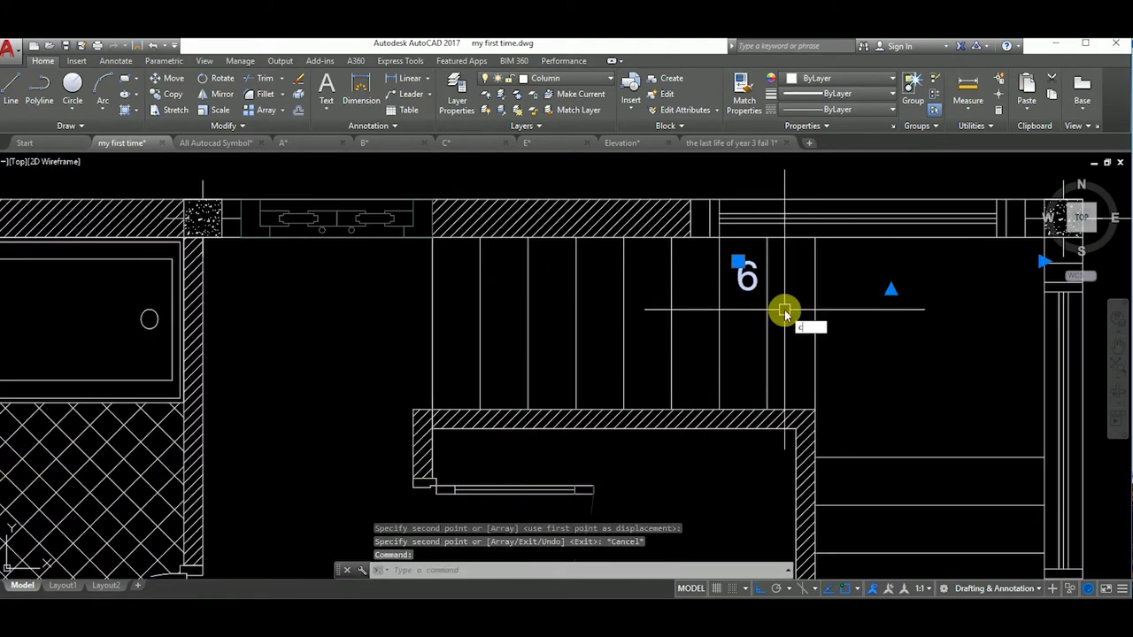
Copy the 6 onto each of the remaining upper stair treads.
type("o")
key("Return")
left_click(738, 292)
scroll(796, 297, "up", 2)
left_click(808, 282)
left_click(652, 282)
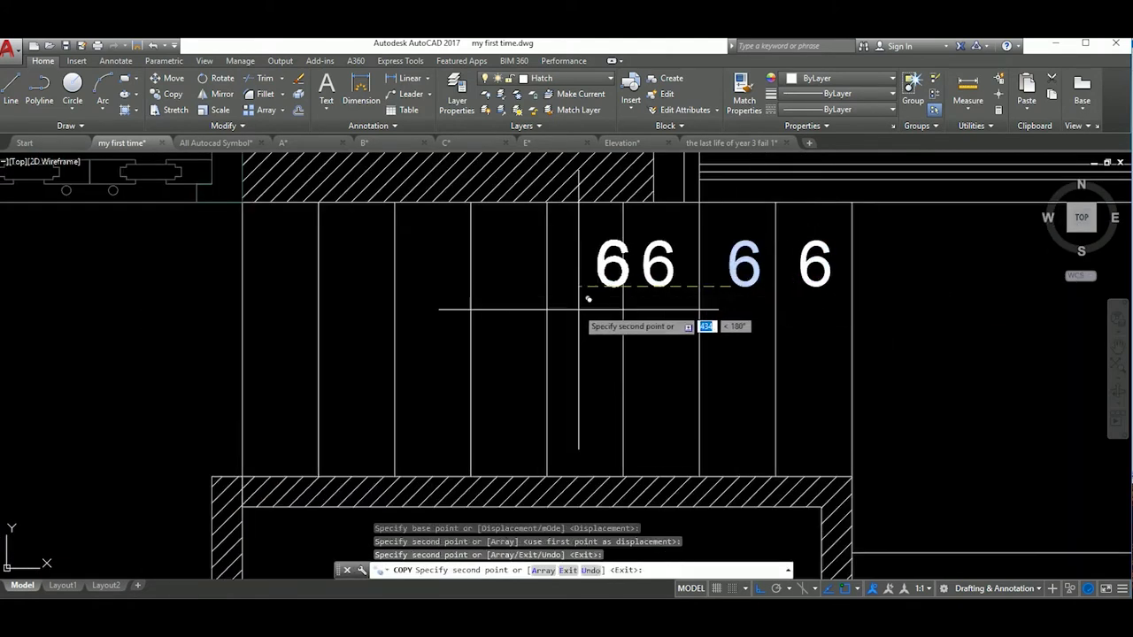
left_click(580, 282)
left_click(344, 275)
key("Return")
Draw one slanted side of the stair-direction arrowhead as a polyline.
scroll(539, 322, "down", 3)
scroll(720, 324, "up", 3)
type("l")
key("Return")
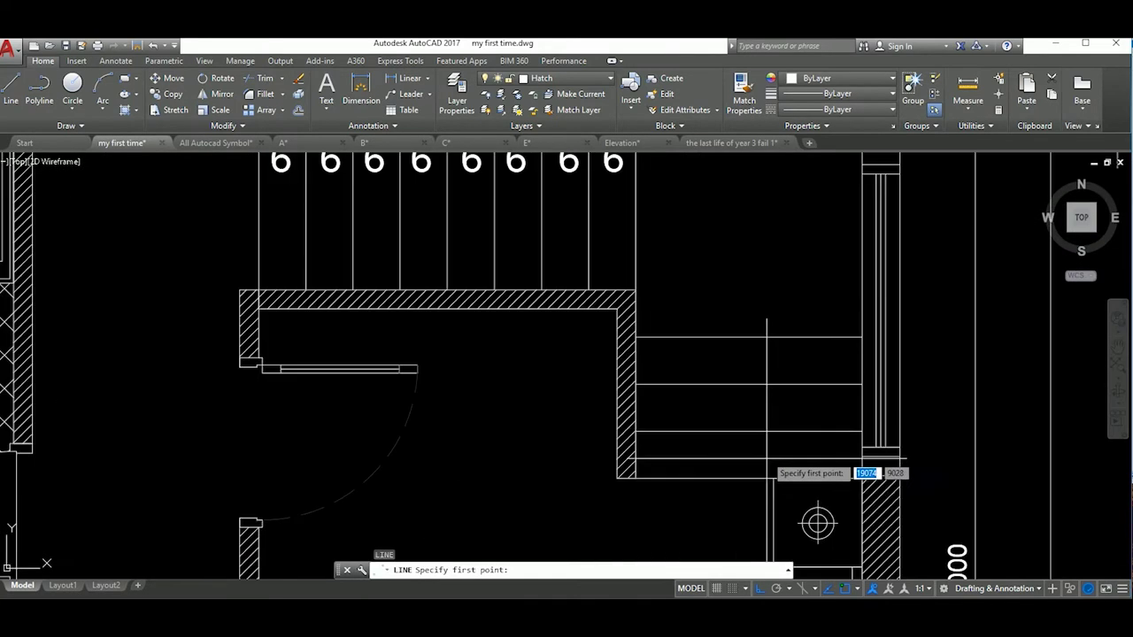
left_click(749, 205)
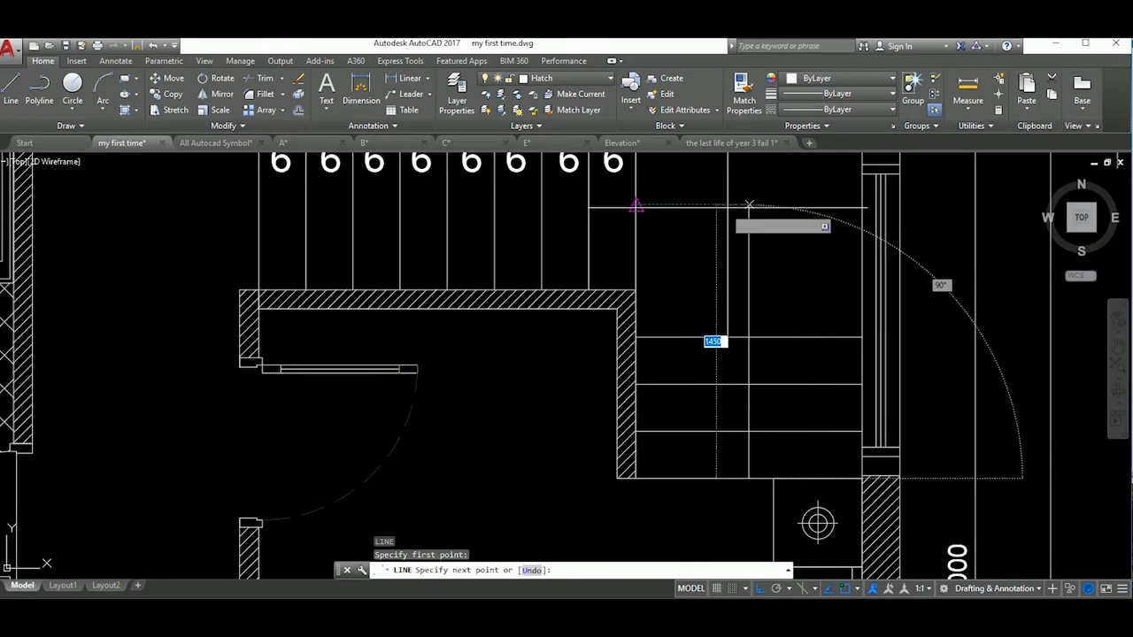
middle_click_drag(390, 243, 614, 341)
key("Escape")
type("pl")
key("Return")
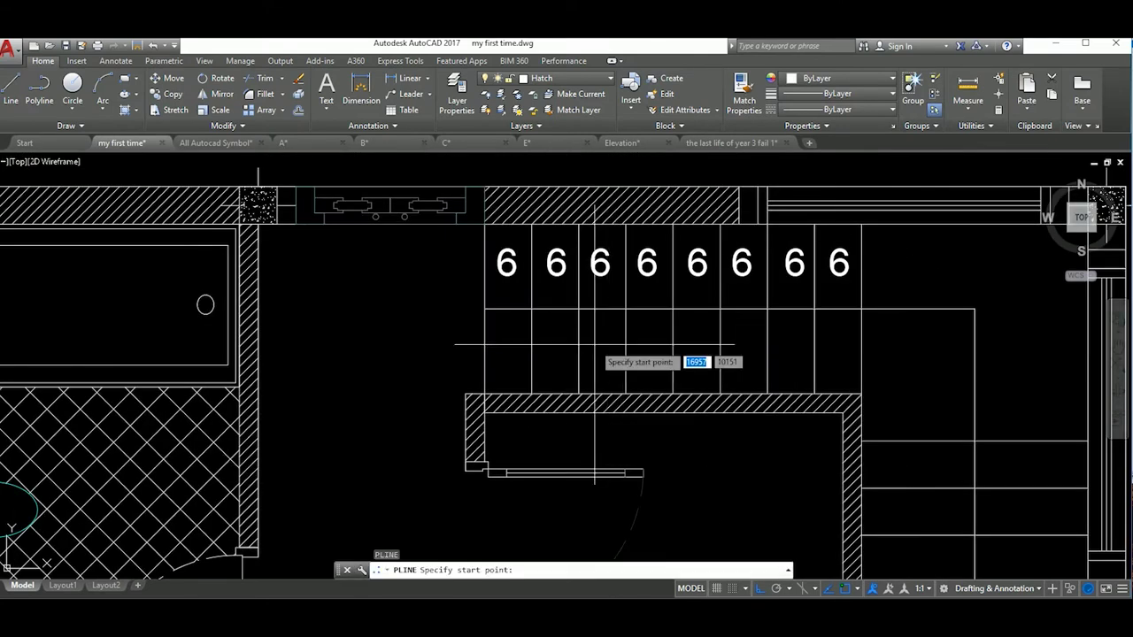
scroll(509, 341, "up", 5)
left_click(463, 313)
left_click(511, 340)
scroll(485, 316, "up", 3)
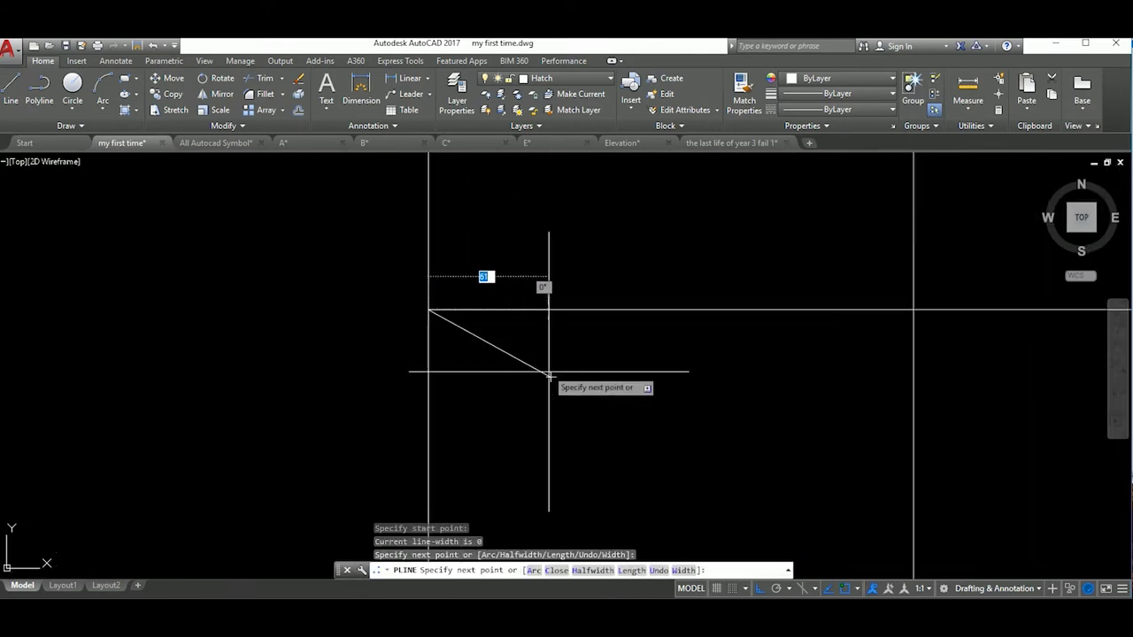
key("Escape")
Mirror that side about a horizontal axis and close the triangle with a vertical side.
type("mi")
key("Return")
left_click(428, 310)
left_click(558, 310)
key("Return")
left_click(550, 377)
left_click(551, 241)
key("Escape")
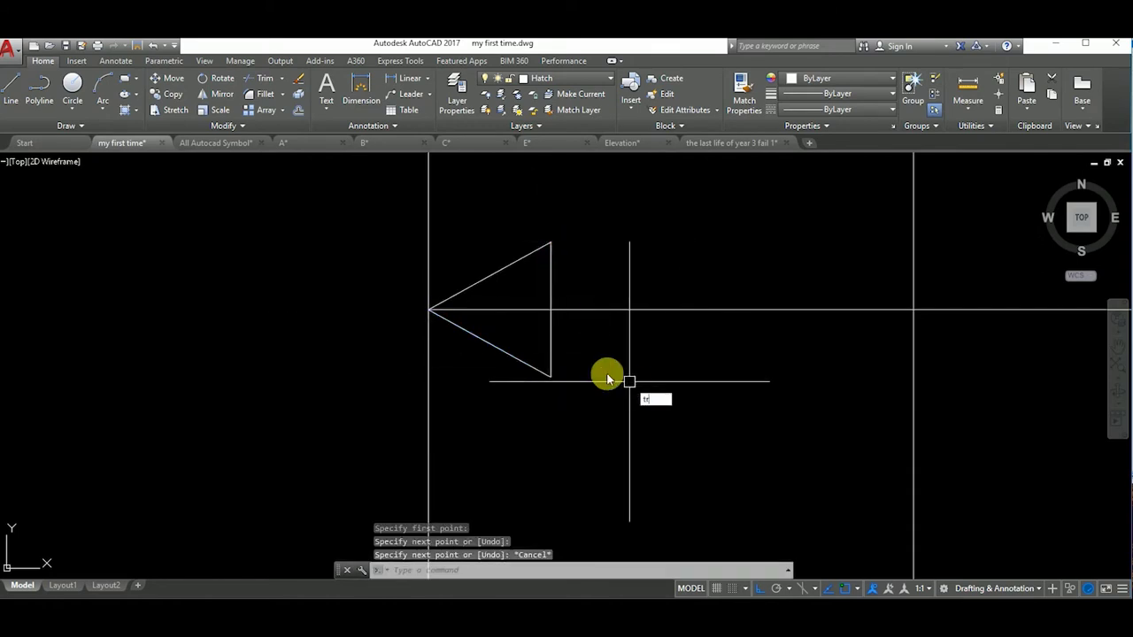
Renumber the first four copied 6s as 8, 9, 10 and 11.
scroll(590, 355, "down", 5)
scroll(610, 303, "up", 3)
double_click(609, 303)
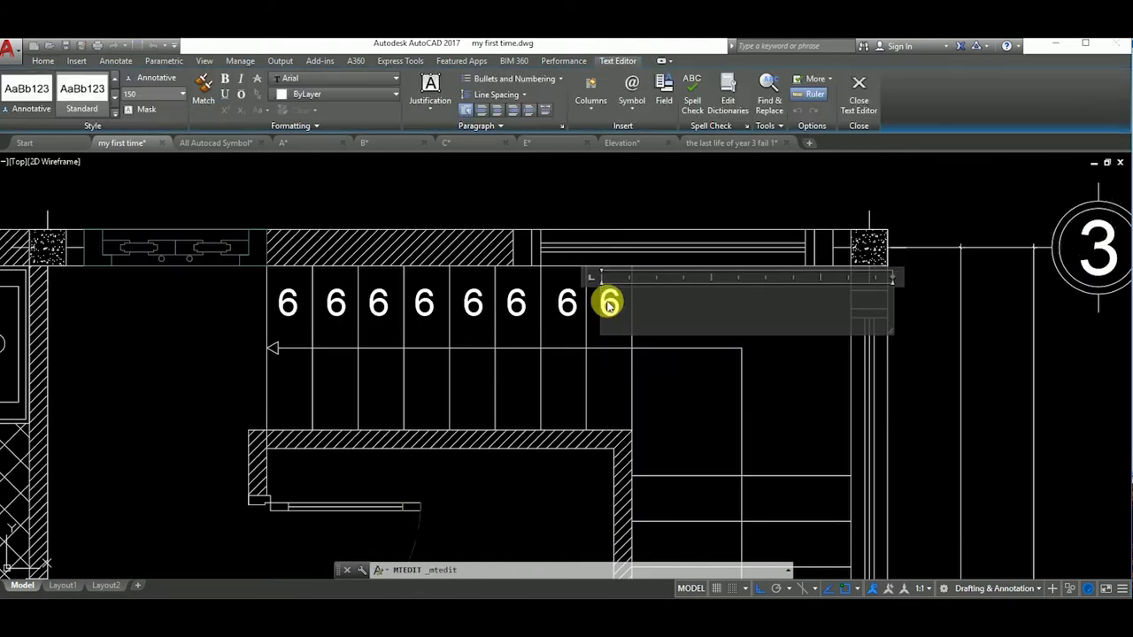
left_click(563, 304)
double_click(567, 304)
type("9")
left_click(518, 303)
double_click(518, 304)
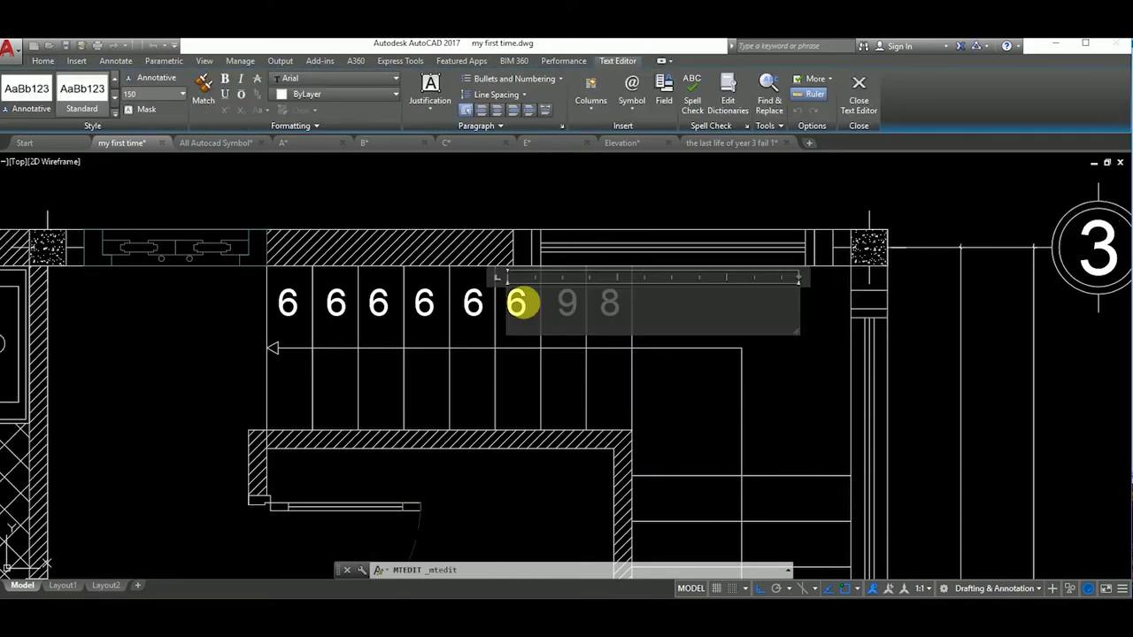
left_click(474, 304)
double_click(474, 304)
left_click(426, 305)
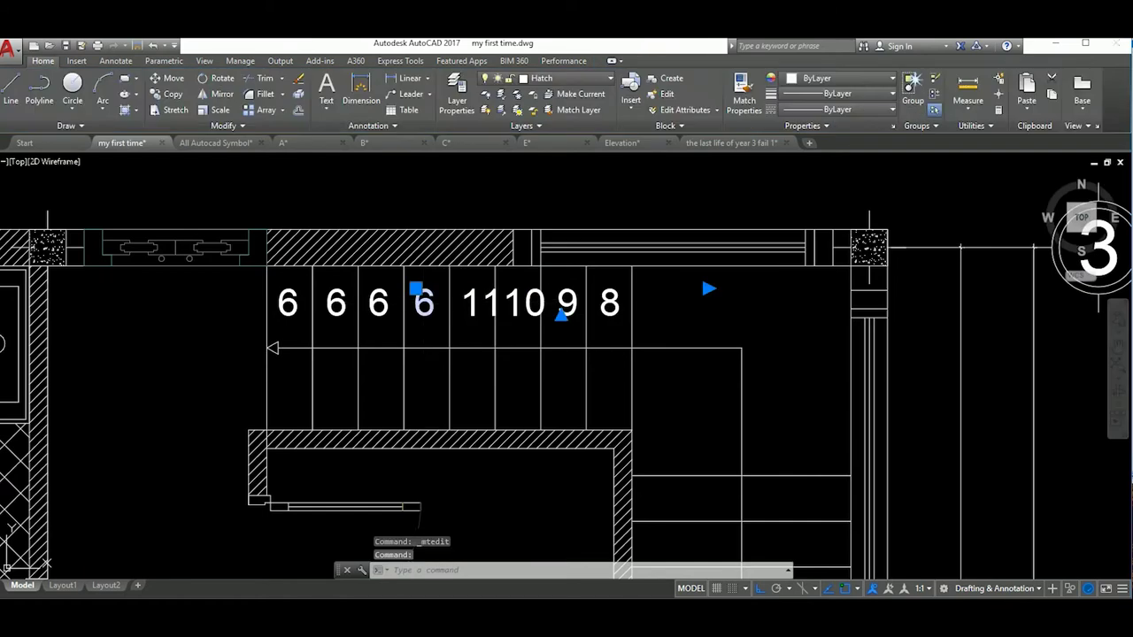
Renumber the remaining copies as 12, 13, 14 and 15.
double_click(425, 304)
left_click(380, 305)
double_click(379, 304)
type("13")
left_click(338, 305)
double_click(338, 305)
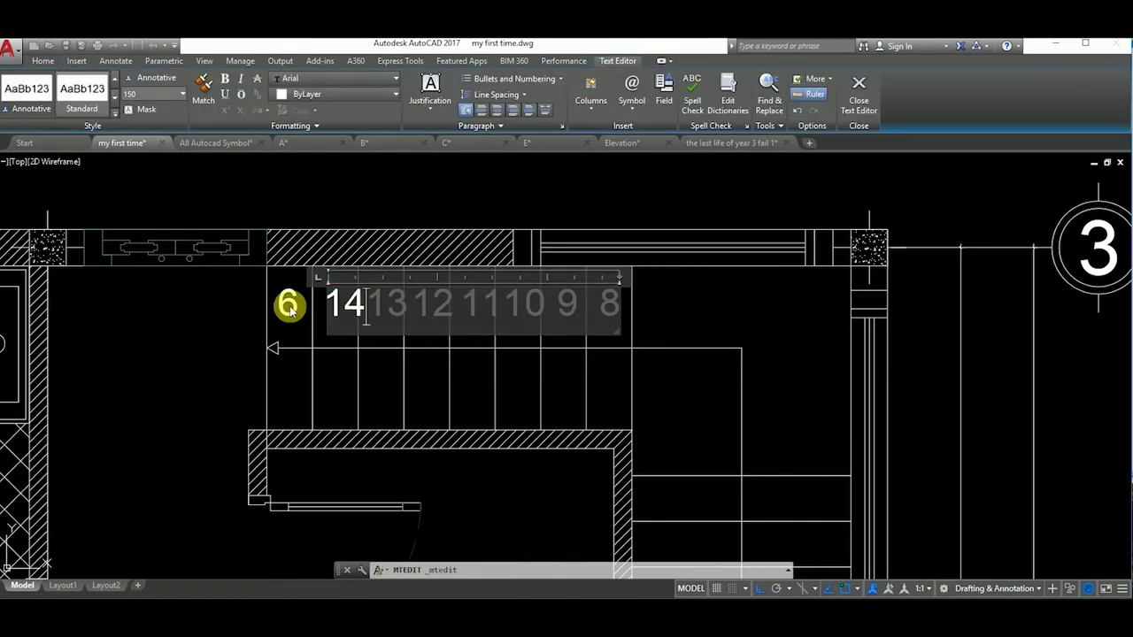
left_click(290, 307)
double_click(293, 306)
type("5")
left_click(296, 317)
Move the 14, 13 and 12 into line beside the 15.
scroll(297, 317, "up", 3)
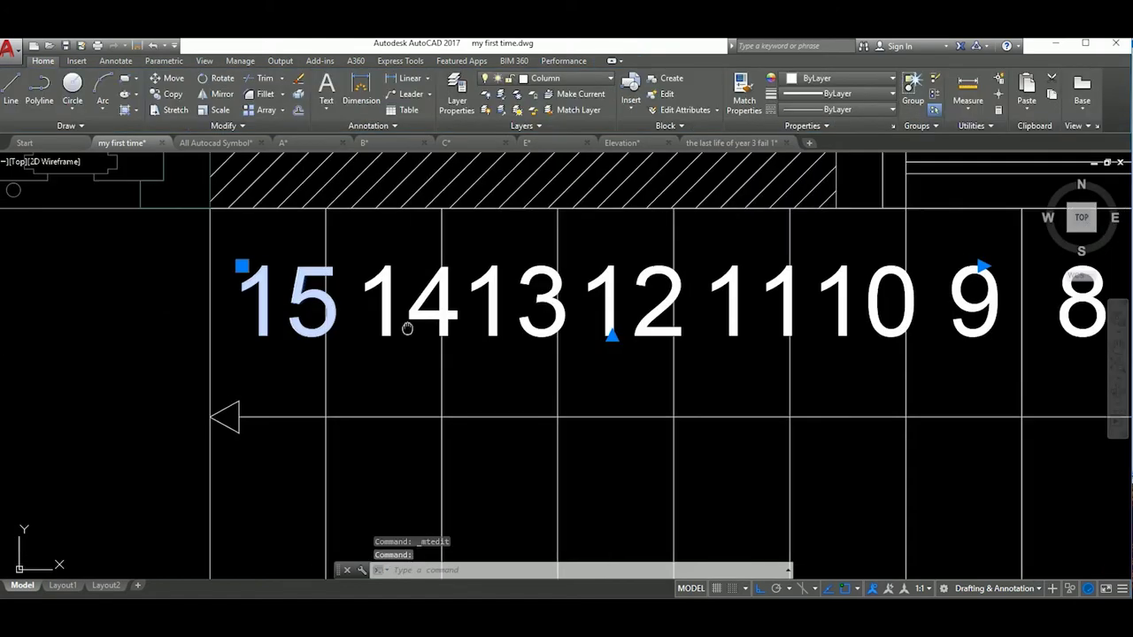
middle_click_drag(369, 350, 528, 337)
type("k")
left_click(535, 283)
type("m")
key("Return")
left_click(561, 326)
scroll(545, 335, "up", 3)
scroll(546, 335, "down", 3)
left_click(675, 362)
left_click(608, 354)
type("m")
key("Return")
left_click(707, 315)
key("m")
key("Return")
left_click(742, 375)
Move the 11, 10 and 9 into line and start moving the 8.
left_click(725, 374)
left_click(830, 310)
key("m")
key("Return")
left_click(853, 374)
left_click(842, 378)
left_click(759, 304)
key("m")
key("Return")
left_click(759, 399)
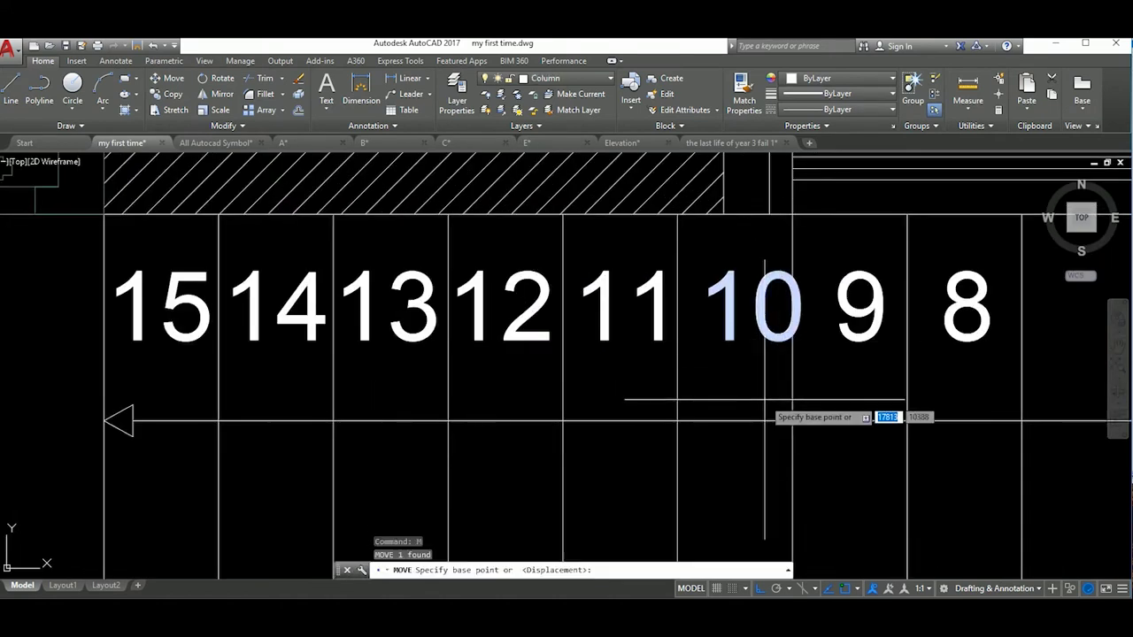
left_click(785, 389)
scroll(745, 358, "up", 3)
left_click(744, 358)
key("m")
key("Return")
left_click(749, 407)
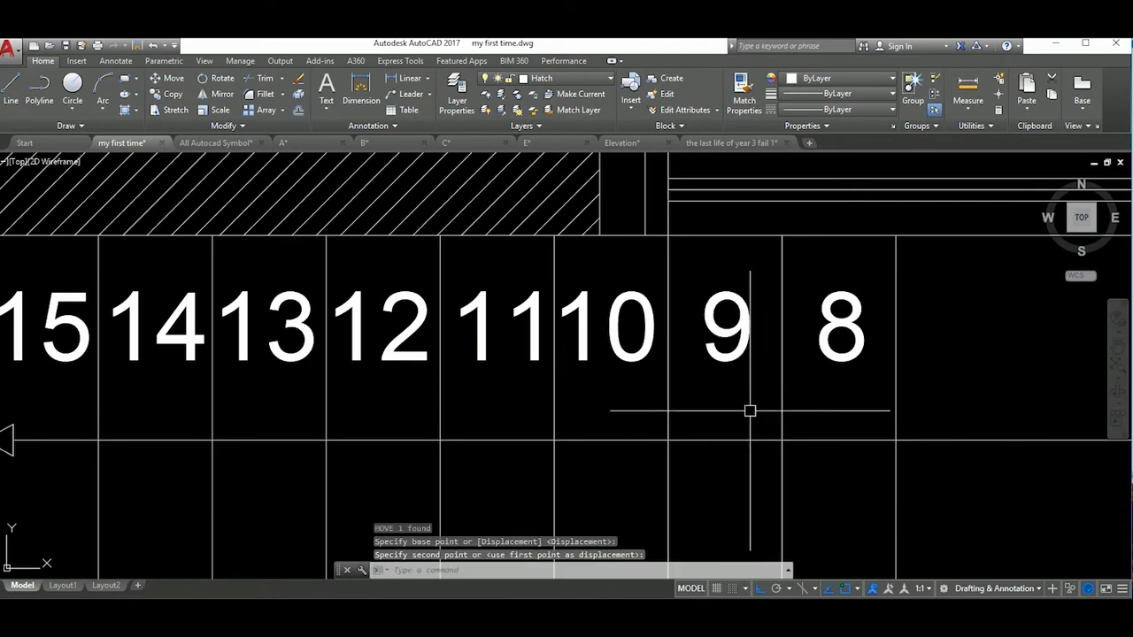
scroll(749, 407, "down", 5)
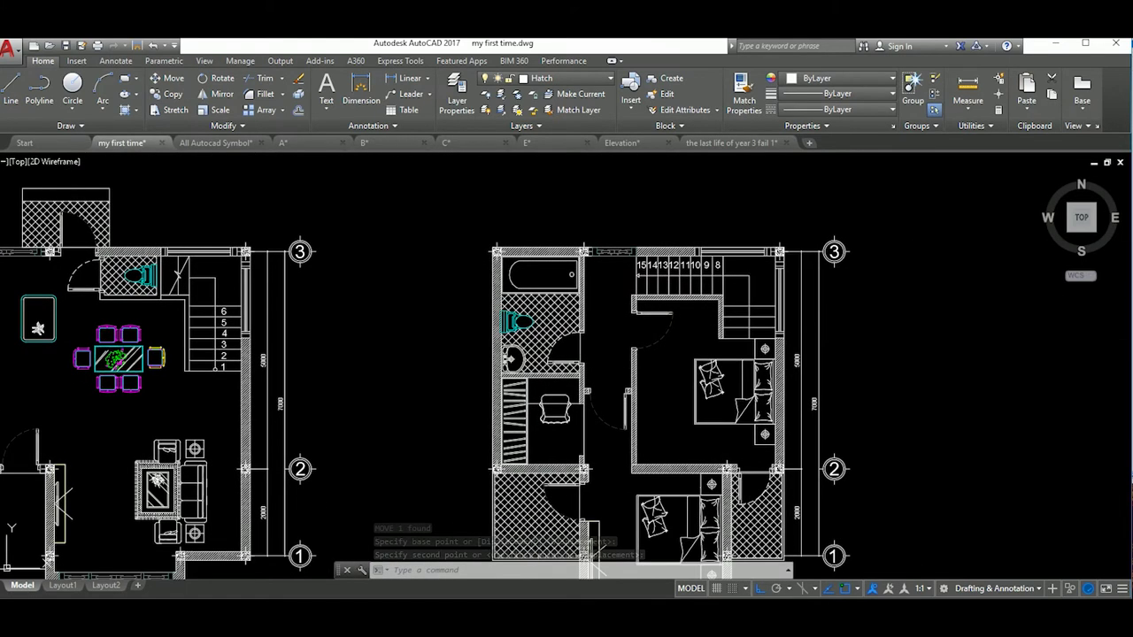
Place the 8 beside the 9 to complete the stair numbering.
left_click(754, 384)
scroll(753, 384, "down", 5)
scroll(749, 429, "up", 3)
Save the drawing and center both floor plans in view.
key("ctrl+s")
scroll(758, 373, "up", 4)
scroll(390, 372, "down", 2)
scroll(797, 372, "down", 2)
mouse_move(732, 385)
middle_mouse_down()
mouse_move(684, 360)
mouse_move(673, 339)
middle_mouse_up()
scroll(663, 358, "up", 1)
scroll(655, 358, "down", 3)
scroll(612, 355, "down", 1)
scroll(612, 355, "up", 1)
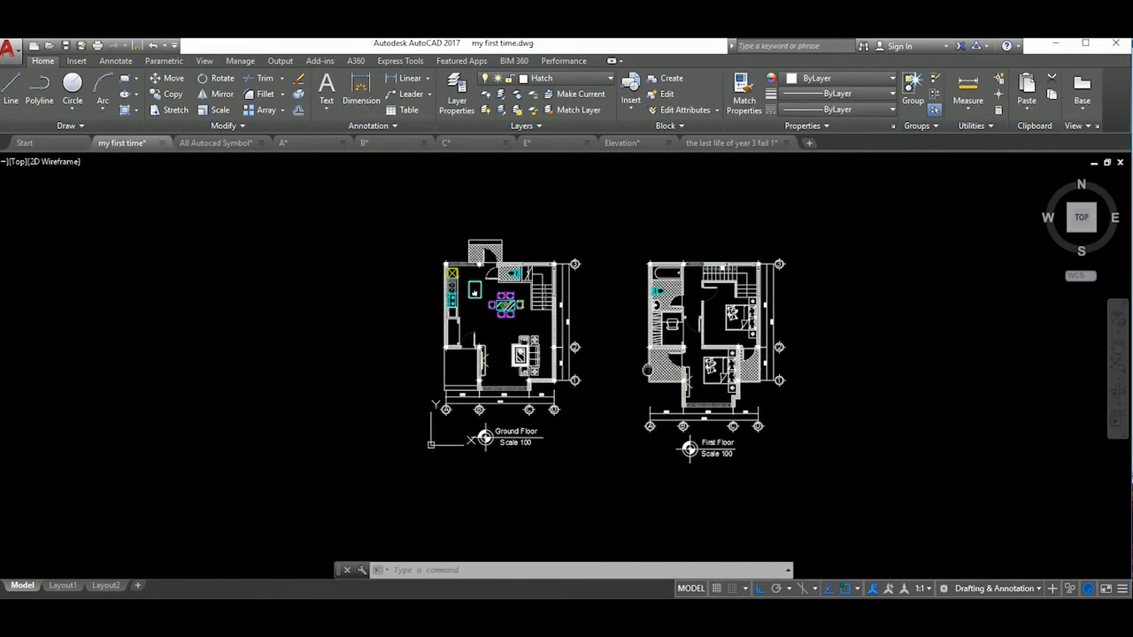
middle_click_drag(771, 392, 743, 392)
scroll(526, 360, "up", 2)
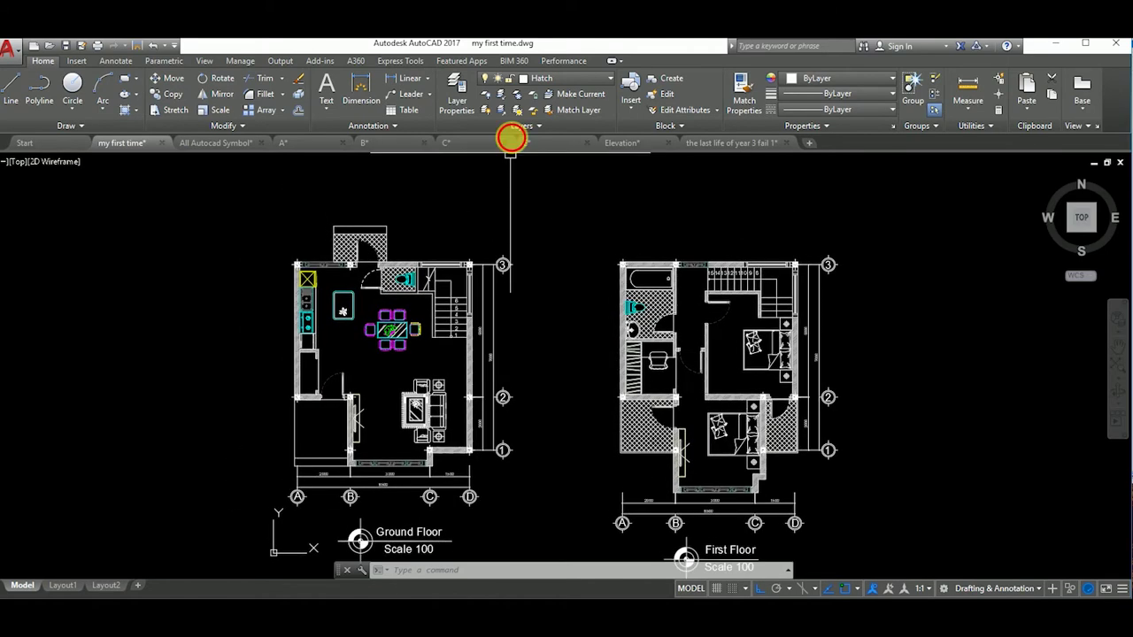
middle_click_drag(505, 139, 490, 116)
Preview the plot using the previous AutoCAD PDF settings, then close the preview.
key("ctrl+p")
left_click(443, 184)
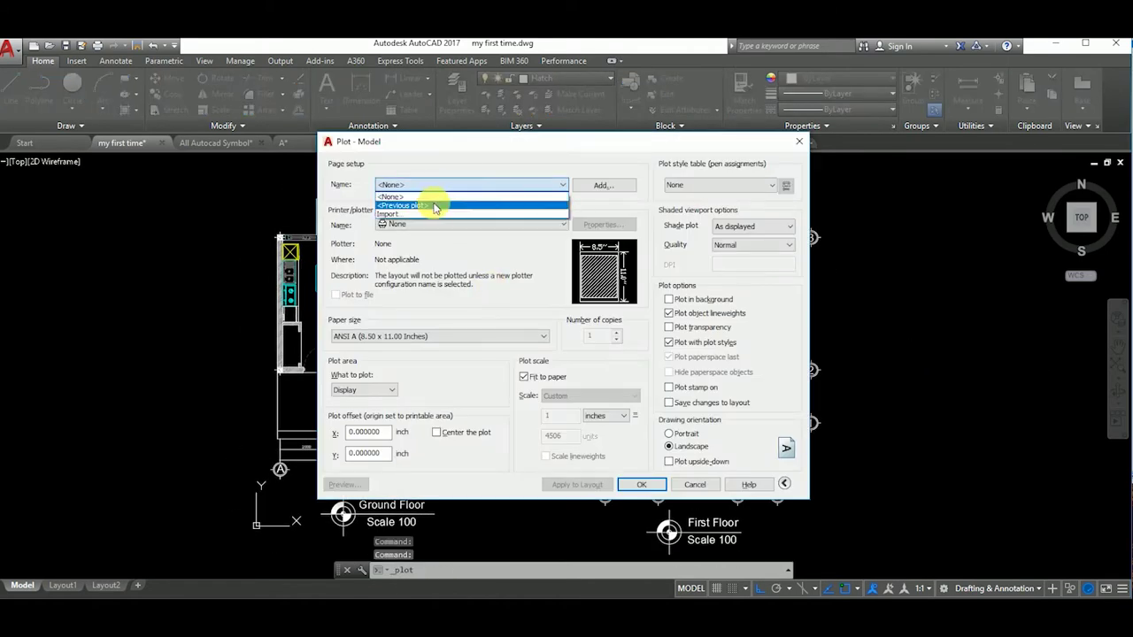
left_click(429, 200)
left_click(354, 487)
scroll(575, 380, "up", 3)
scroll(620, 456, "down", 3)
key("Escape")
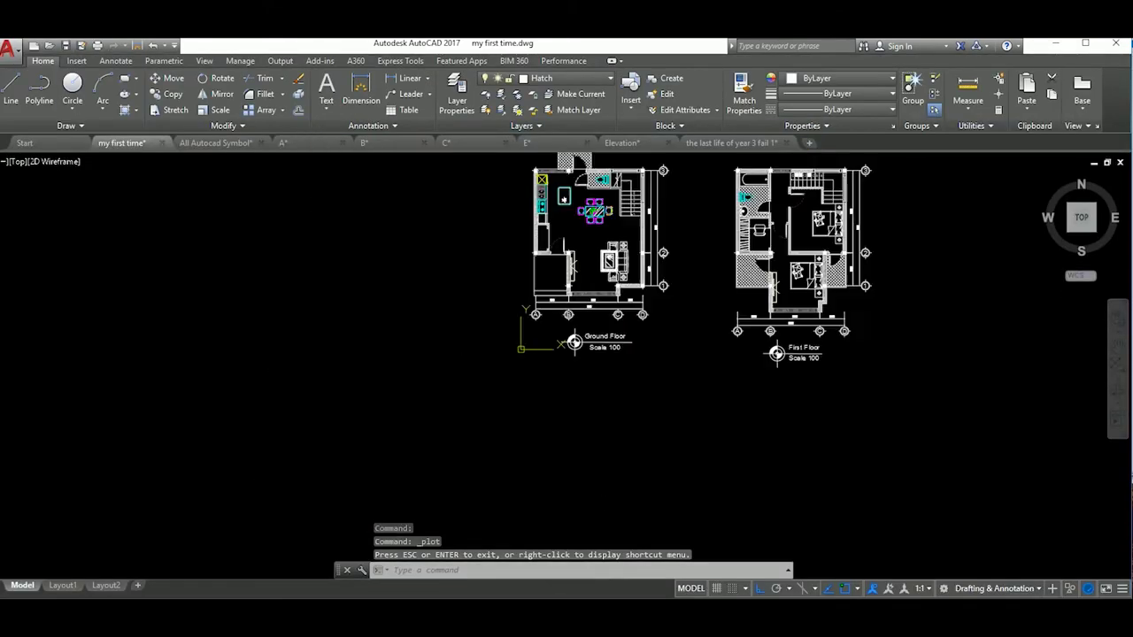
Start copying the Ground Floor label, picking its base point.
scroll(602, 332, "up", 5)
type("CO")
key("Return")
scroll(726, 327, "up", 2)
left_click(691, 308)
Retype the copied label as 'PROJECT: SMALL VILLA 2 BEDROOMS' and widen its text box.
scroll(797, 301, "up", 2)
double_click(727, 301)
type("2 BEDR")
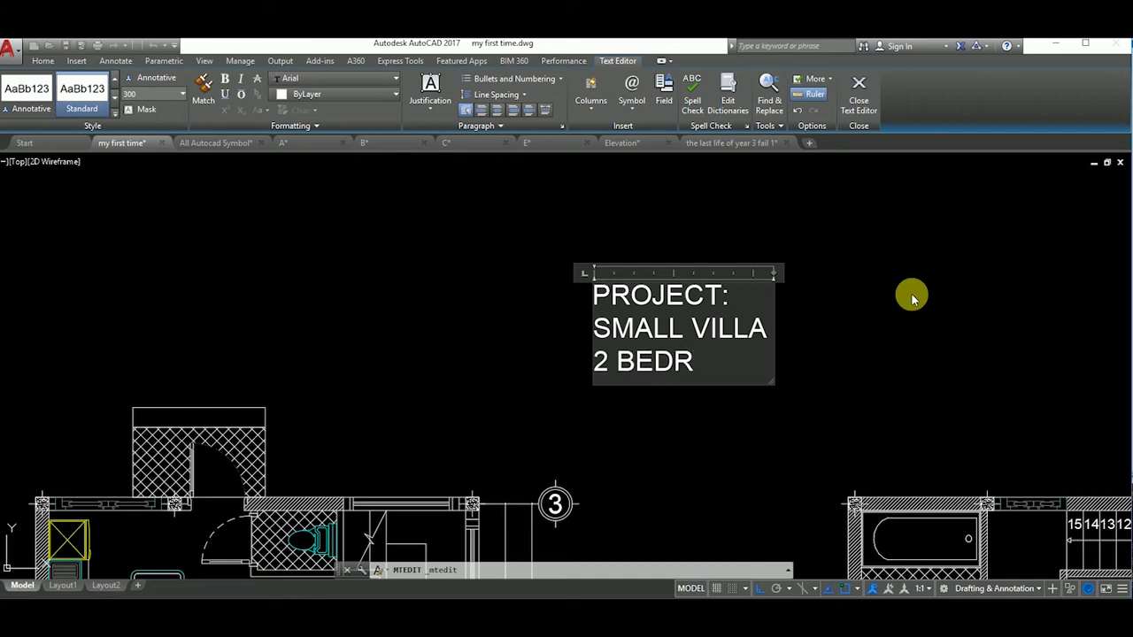
type("OOMS")
left_click_drag(768, 346, 1124, 323)
Set the title's text height to 500 and stretch its box so it fits on one line.
scroll(709, 324, "down", 5)
scroll(729, 329, "up", 4)
left_click_drag(726, 324, 483, 323)
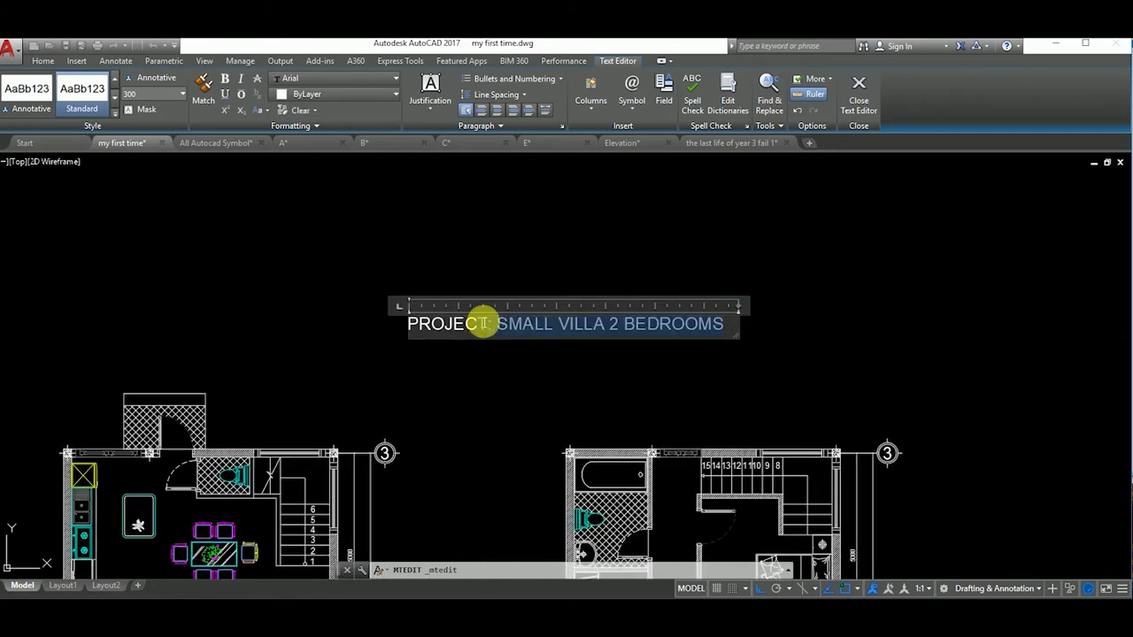
type("00")
key("Return")
left_click(589, 222)
double_click(673, 341)
left_click_drag(749, 344, 975, 340)
left_click(1027, 331)
Move the title so it sits above the floor plans.
left_click(886, 327)
type("m")
key("Return")
left_click(961, 384)
scroll(863, 321, "down", 4)
left_click(863, 321)
Start a border rectangle with RECTANG, placing its first corner.
middle_click_drag(421, 362, 505, 362)
type("rec")
key("Return")
left_click(373, 299)
type("297")
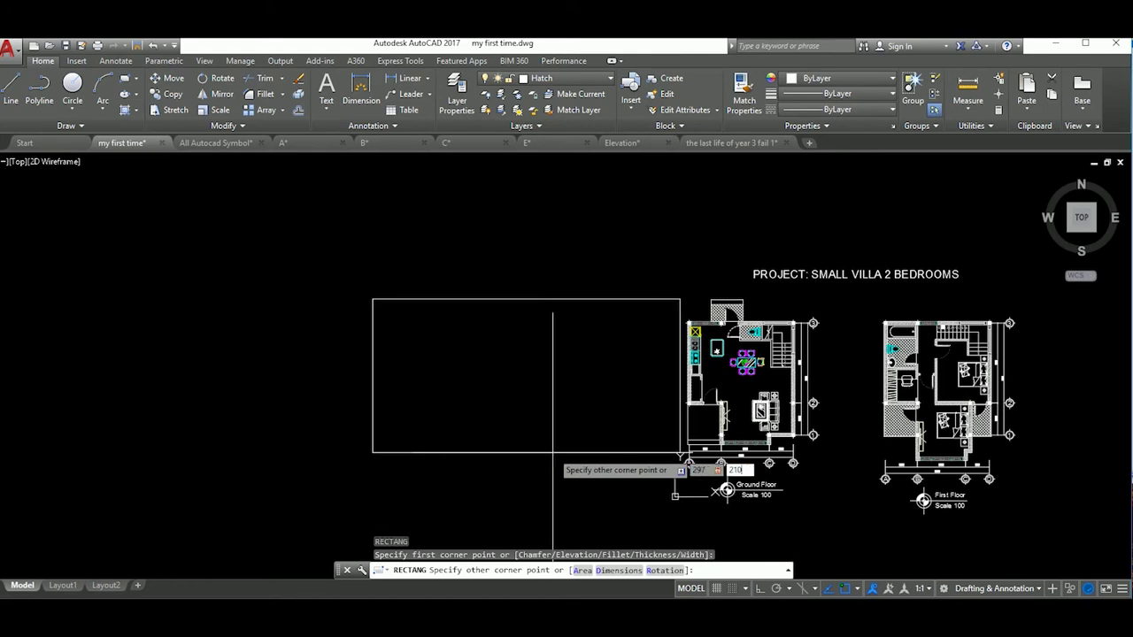
Finish the 297 × 210 sheet rectangle and scale it up by a factor of 100.
key("Return")
left_click(387, 303)
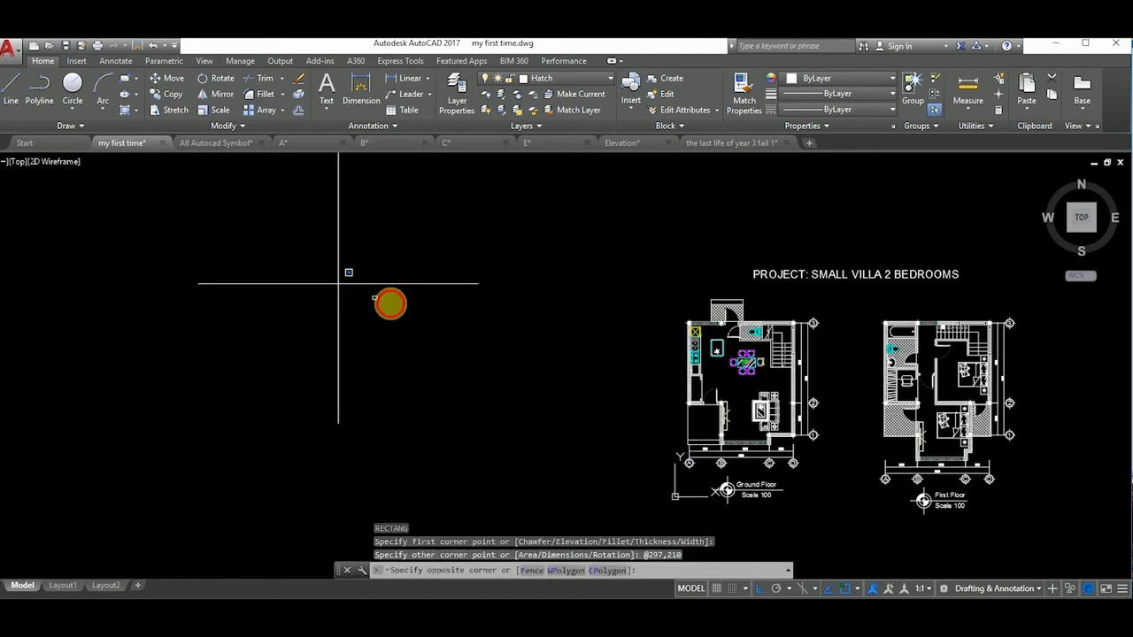
type("sc")
key("Return")
left_click(442, 392)
scroll(443, 392, "up", 5)
key("Return")
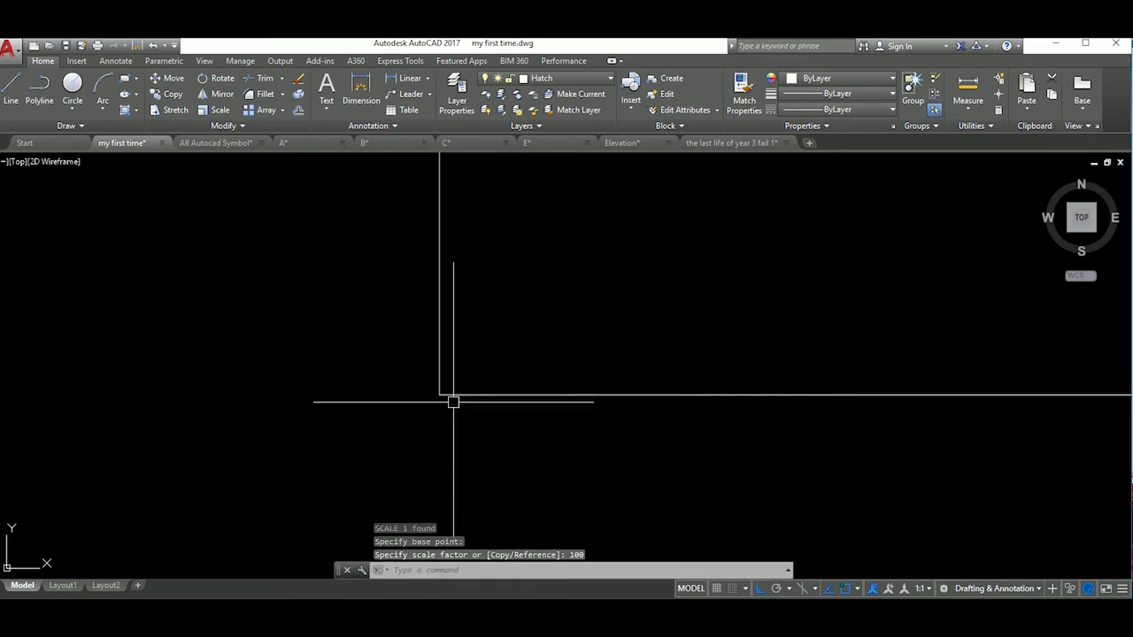
Move the scaled rectangle so it surrounds the floor plans.
scroll(463, 375, "down", 3)
type("m")
key("Return")
left_click(537, 417)
left_click(512, 438)
left_click(501, 417)
type("m")
key("Return")
left_click(507, 440)
scroll(708, 425, "up", 2)
left_click(842, 437)
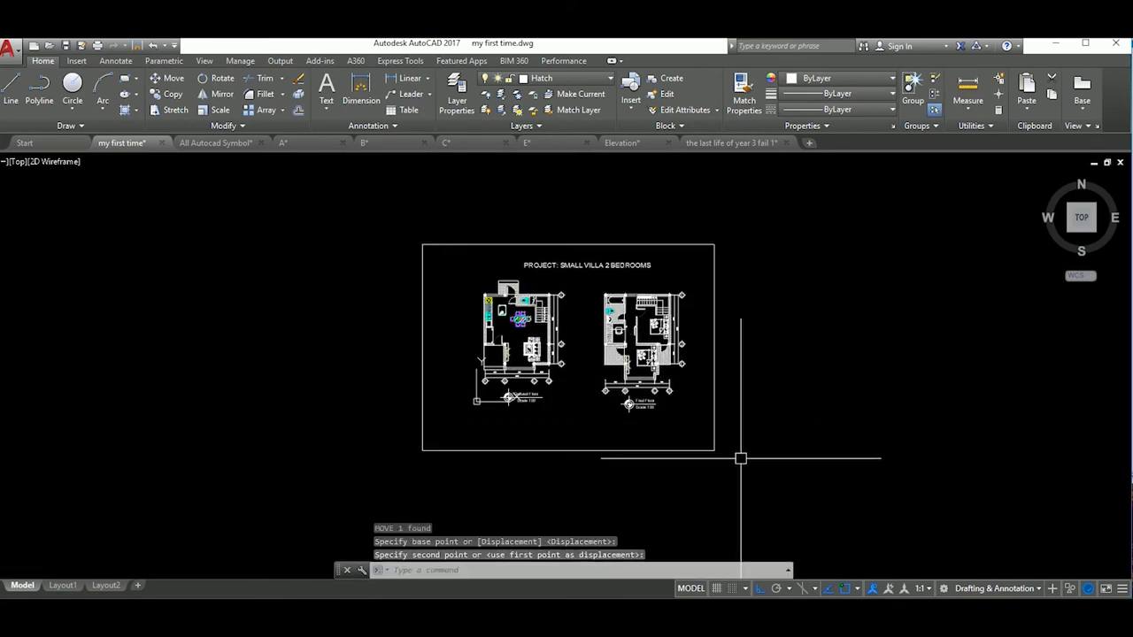
Erase a stray polyline drawn at the frame's bottom-right corner.
scroll(545, 393, "up", 2)
type("l")
key("Return")
key("Escape")
type("pl")
key("Return")
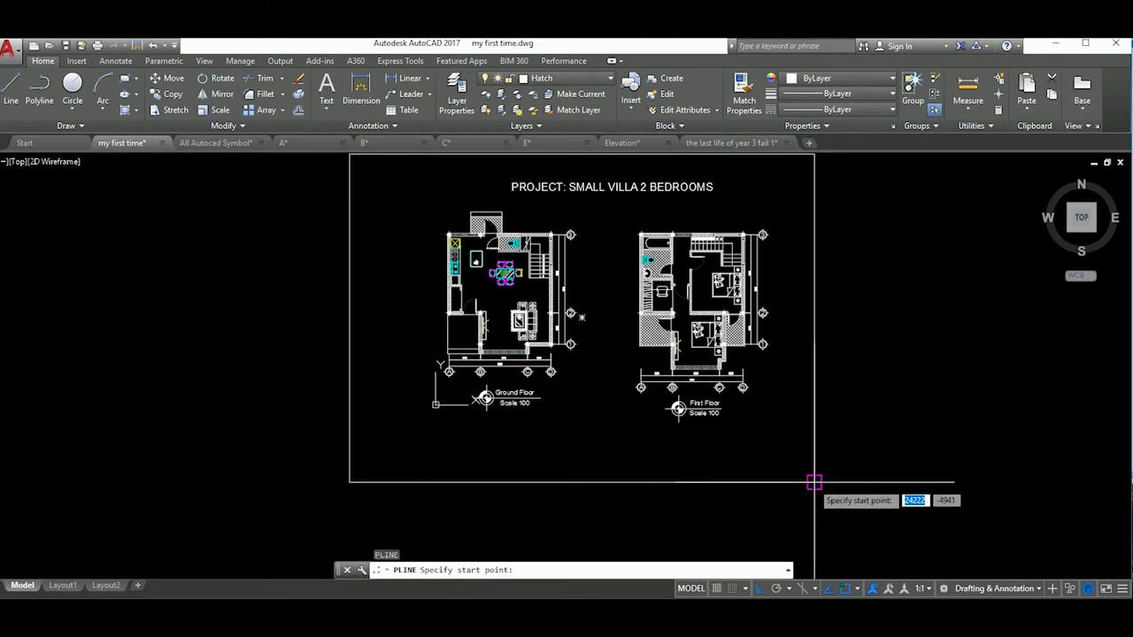
left_click(814, 483)
key("Return")
scroll(814, 443, "up", 3)
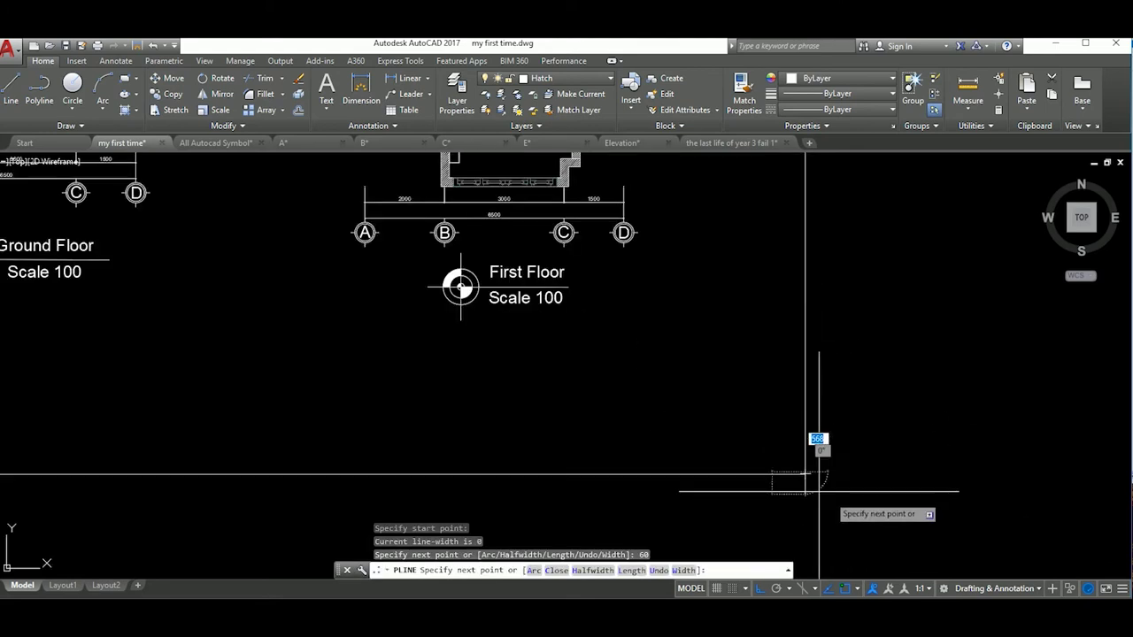
left_click(814, 511)
type("e")
key("Return")
Begin the title-block polyline at the frame's bottom-right corner, trying and undoing 6000 and 4500 segments.
scroll(822, 494, "down", 2)
type("pl")
key("Return")
left_click(772, 475)
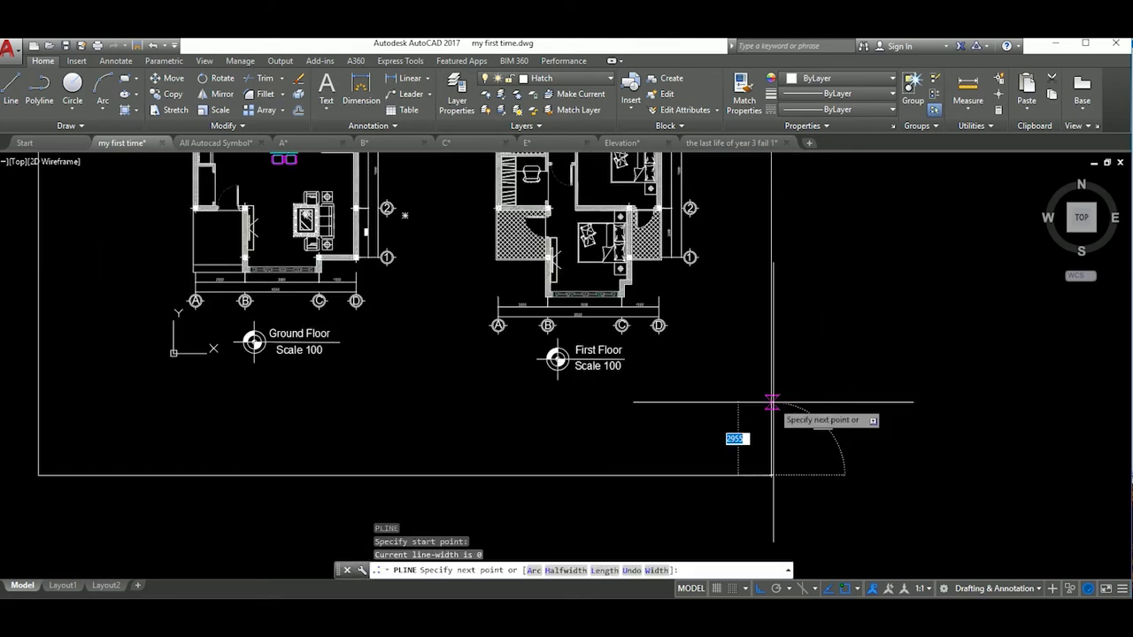
key("Return")
scroll(750, 407, "down", 5)
scroll(717, 402, "up", 3)
scroll(720, 418, "up", 2)
type("u")
key("Return")
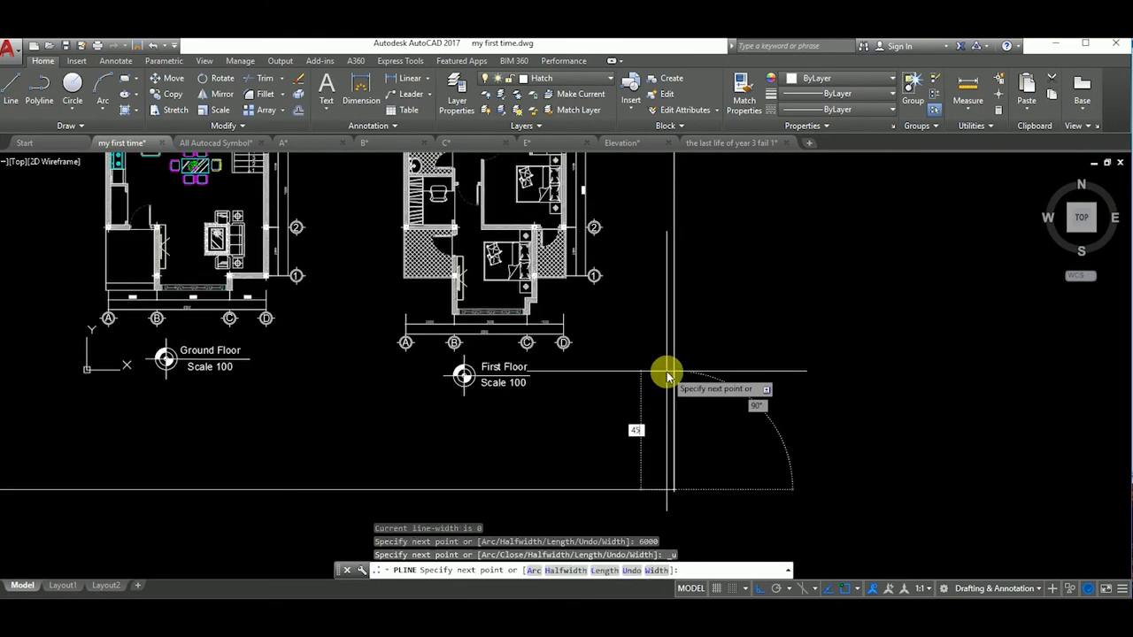
type("4500")
key("Return")
type("u")
key("Return")
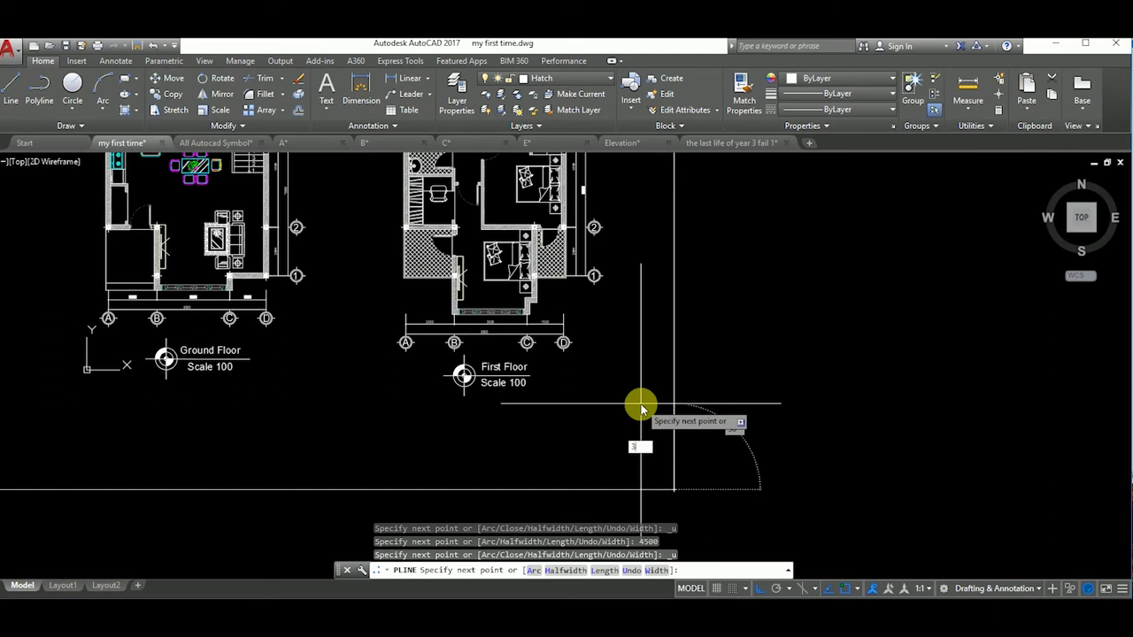
Draw the title block's 3000-long side and 18000-long top edge.
type("3000")
key("Return")
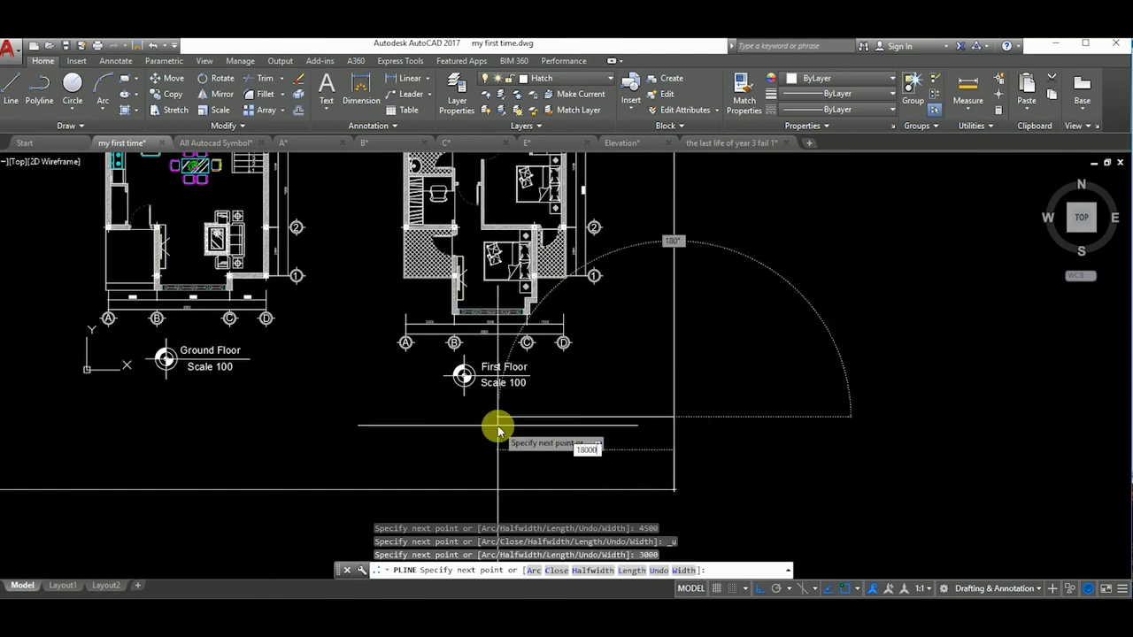
key("Return")
scroll(681, 456, "down", 5)
key("Escape")
Offset the sheet frame by 1000 to create a second border.
middle_click_drag(642, 380, 542, 380)
scroll(543, 380, "up", 2)
left_click_drag(646, 416, 620, 438)
type("o")
key("Return")
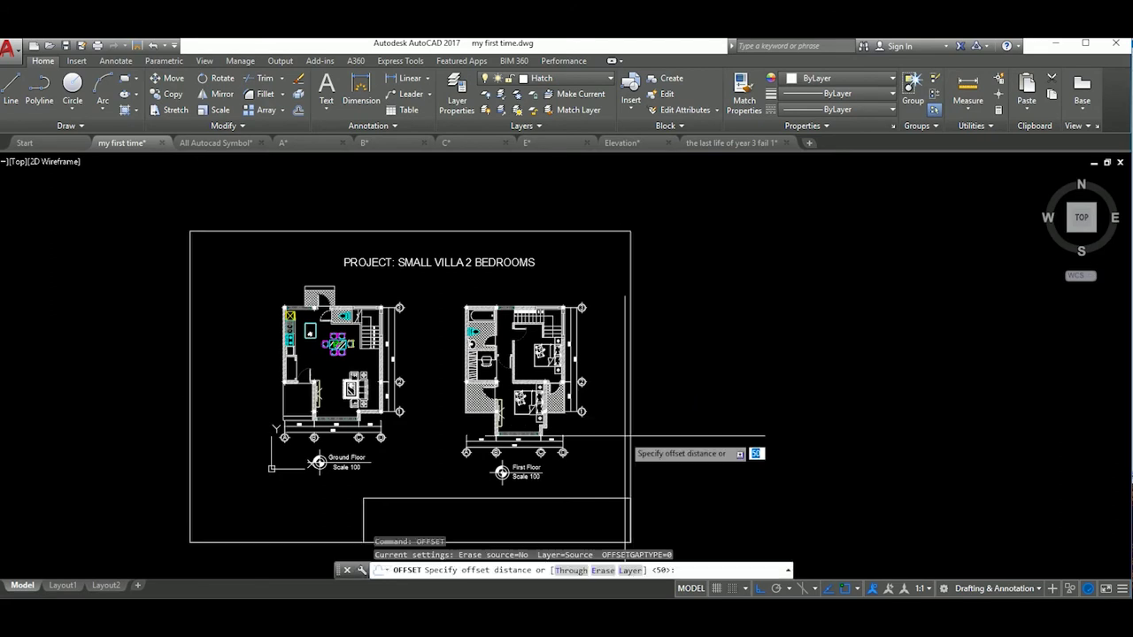
key("Return")
left_click(619, 407)
Move the title block box into place inside the border.
left_click(771, 380)
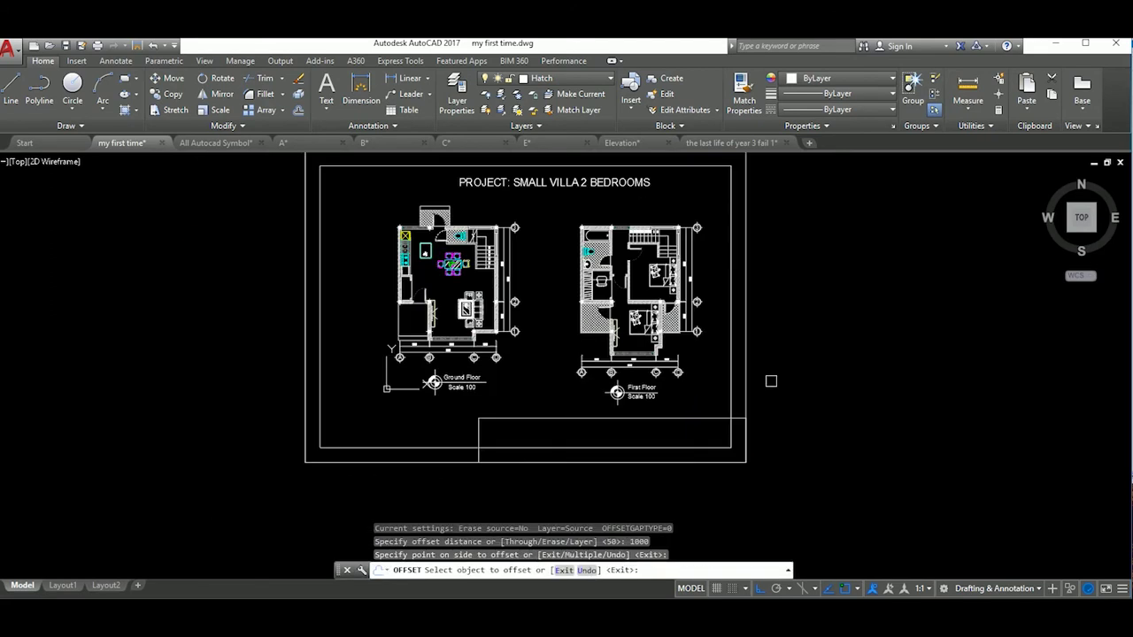
left_click_drag(469, 412, 791, 458)
type("m")
key("Return")
scroll(728, 470, "up", 5)
left_click(741, 405)
scroll(741, 404, "down", 5)
left_click(733, 443)
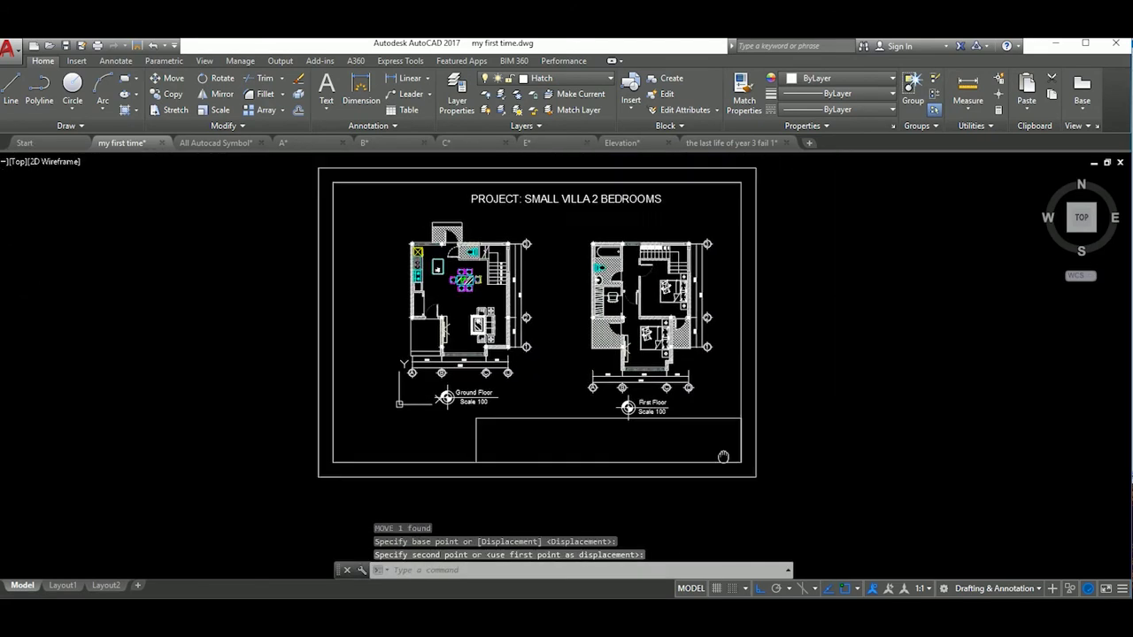
Move both borders and the title block to frame the floor plans, then open Plot with Ctrl+P.
left_click_drag(784, 506, 614, 246)
scroll(717, 324, "down", 3)
type("m")
key("Return")
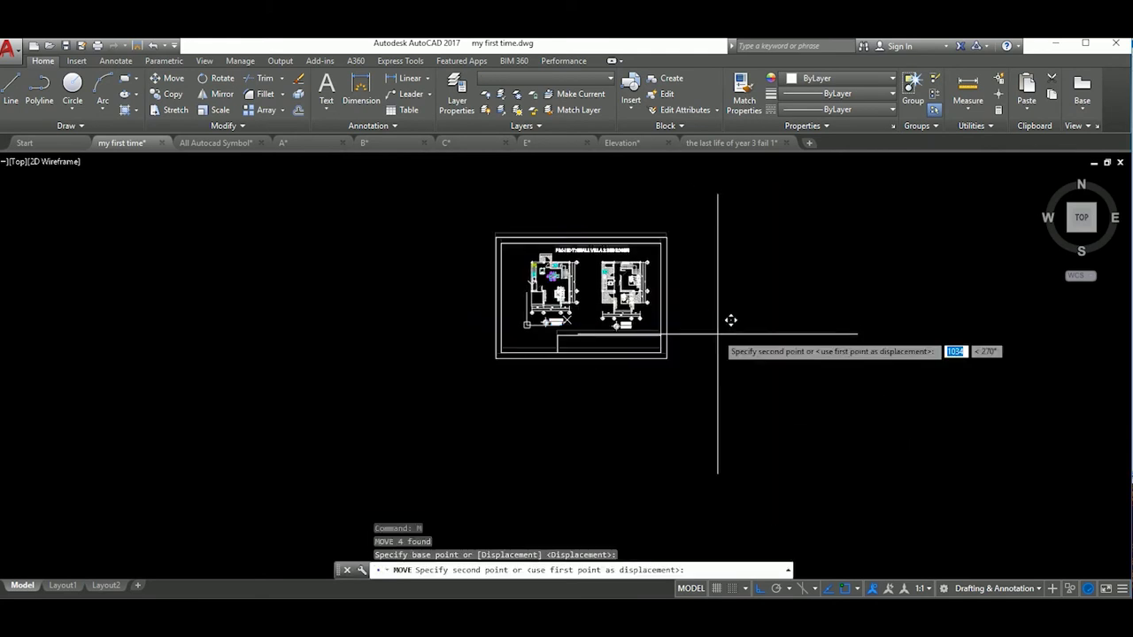
left_click(731, 321)
scroll(708, 316, "up", 3)
scroll(715, 381, "up", 2)
scroll(715, 381, "down", 5)
left_click(671, 346)
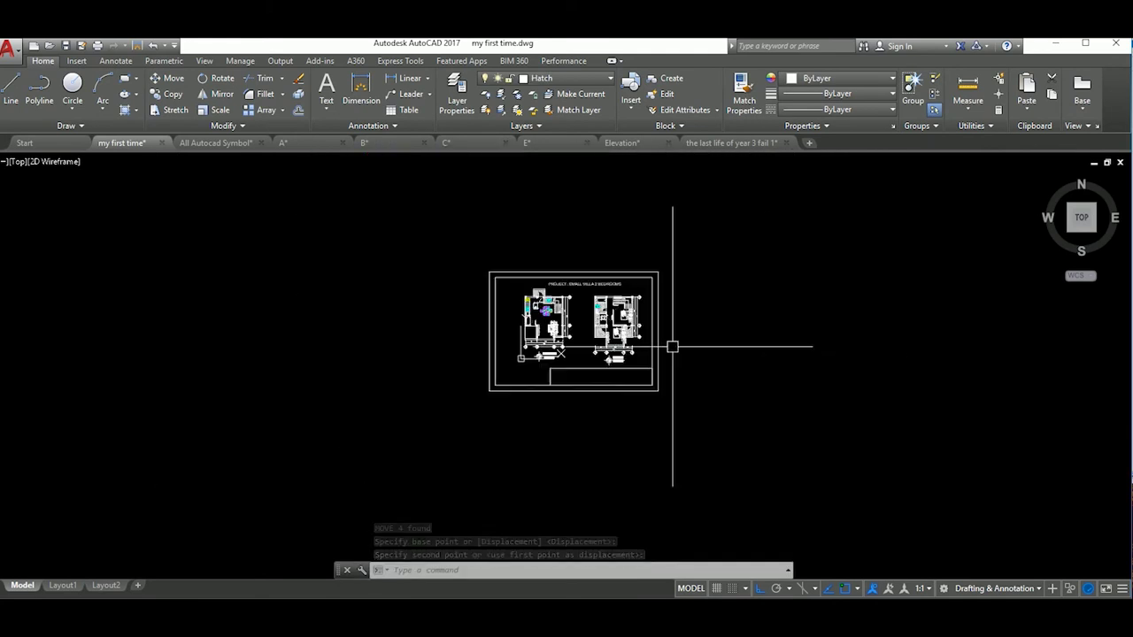
scroll(590, 354, "up", 4)
key("ctrl+p")
left_click(505, 185)
Choose the PDF printer, window the plot area around the framed sheet, and preview it.
left_click(505, 204)
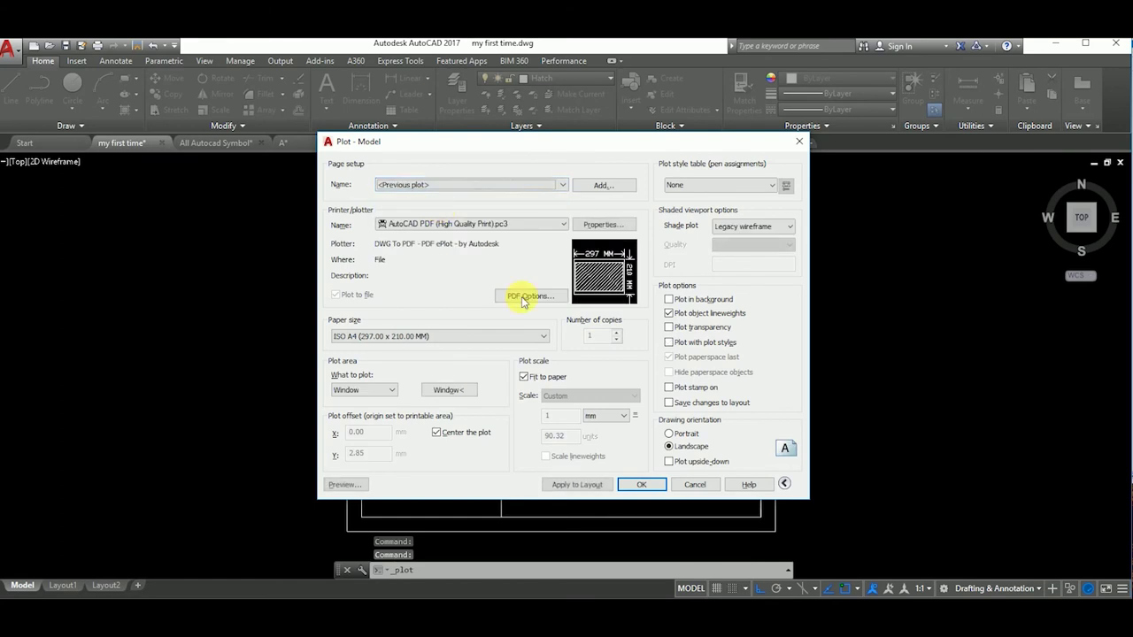
left_click(518, 296)
left_click(391, 246)
left_click(776, 529)
left_click(417, 448)
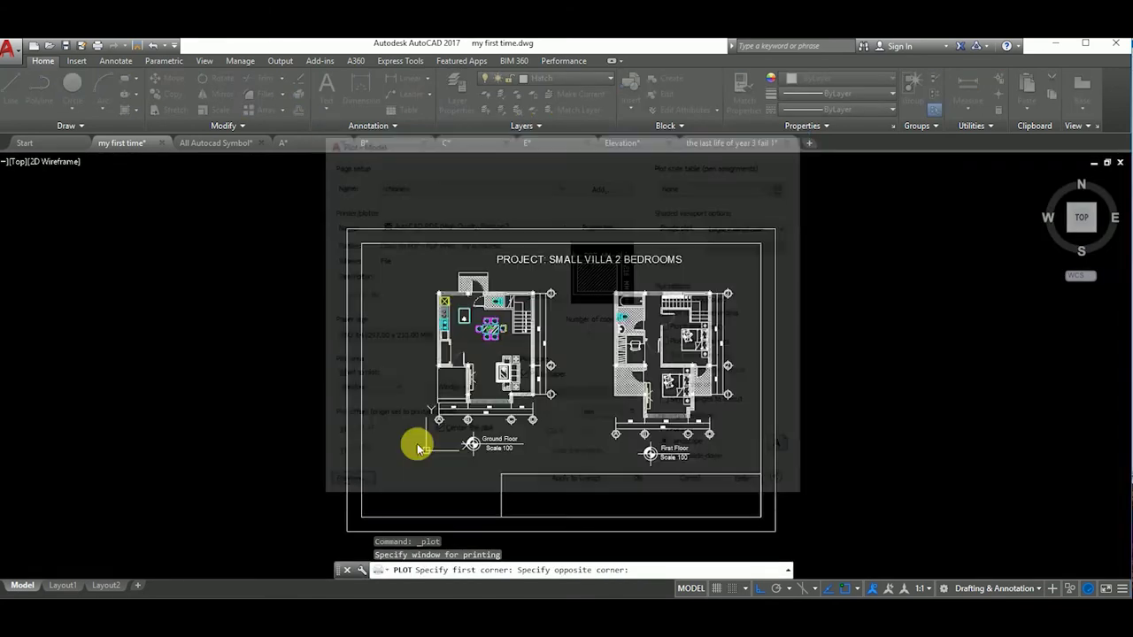
scroll(683, 451, "up", 3)
scroll(683, 451, "down", 2)
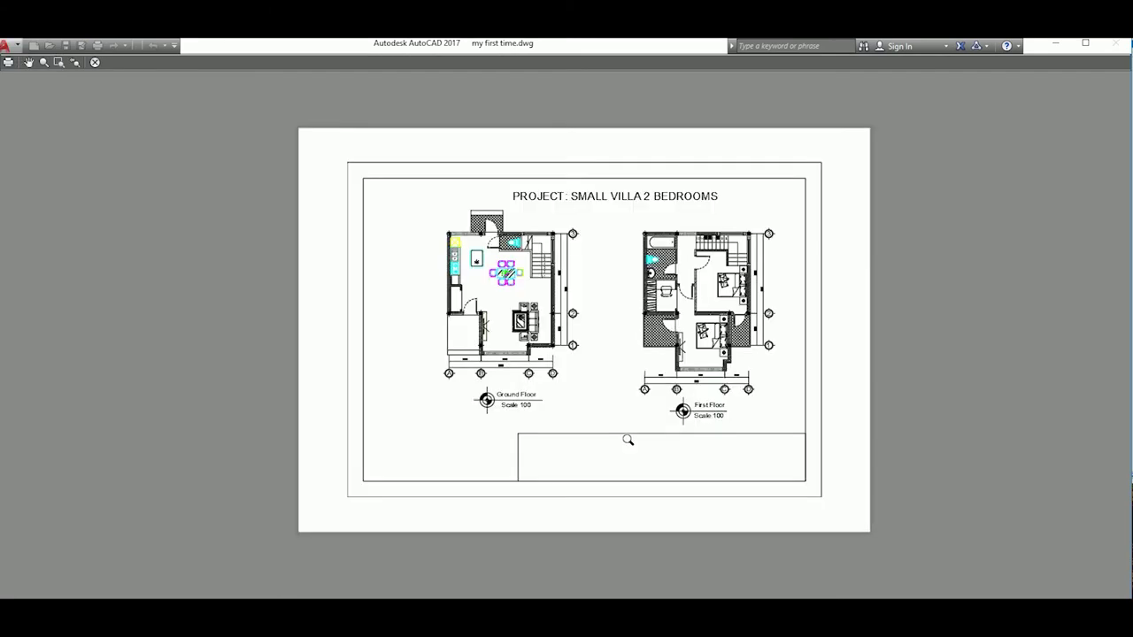
key("Escape")
type("100")
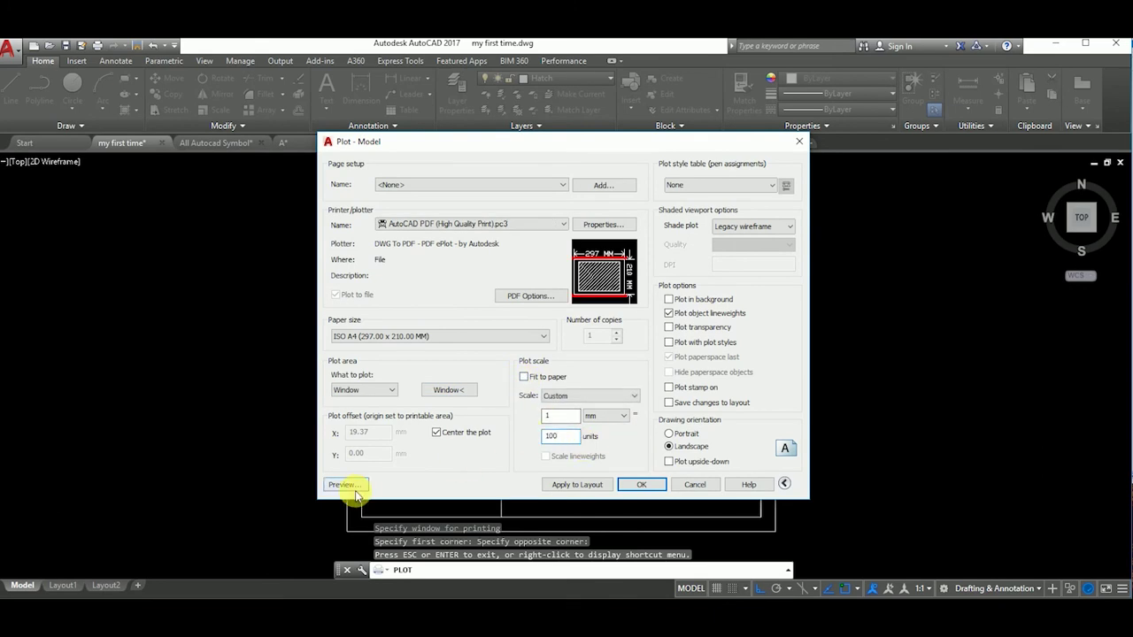
Preview the plotted sheet again, zooming in to check the layout.
left_click(354, 489)
scroll(743, 407, "down", 2)
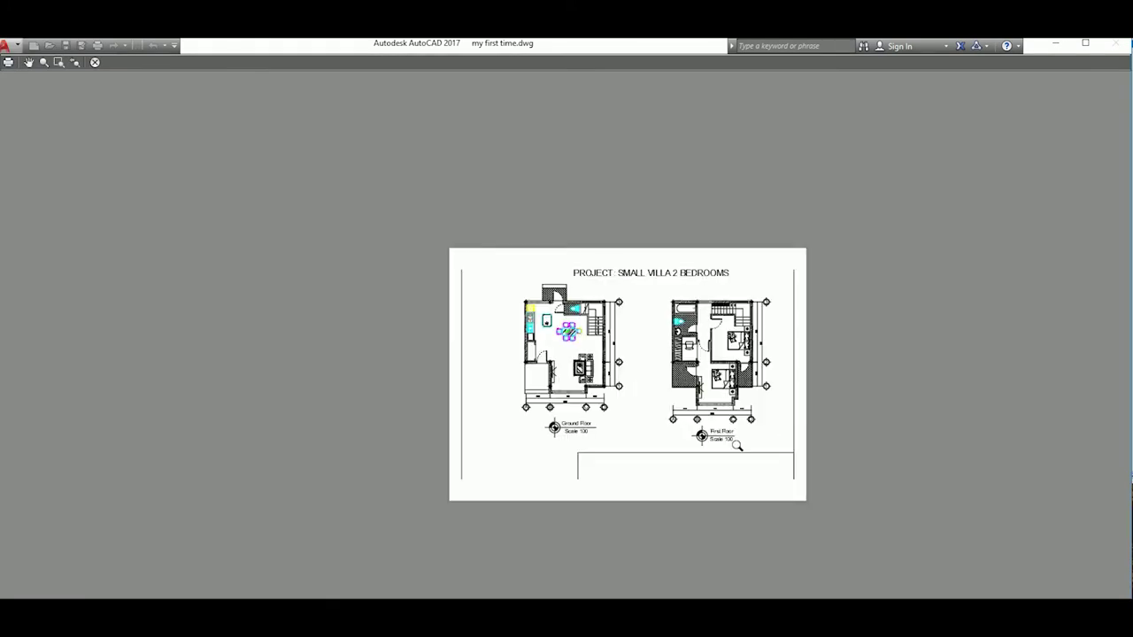
scroll(625, 358, "up", 2)
scroll(632, 398, "down", 2)
scroll(708, 476, "up", 2)
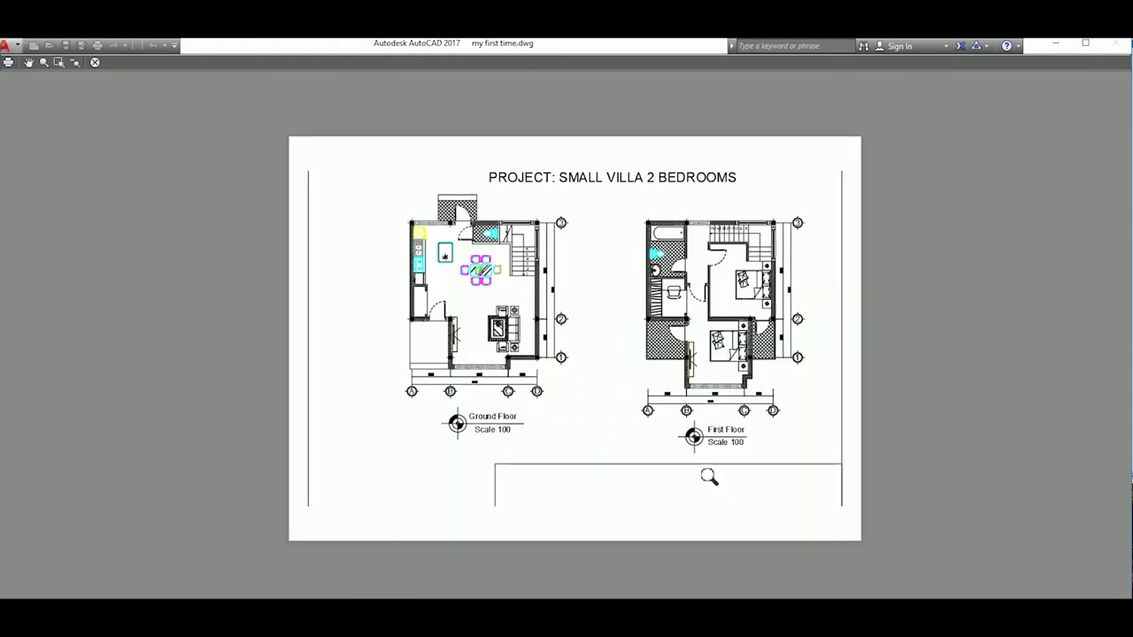
scroll(711, 475, "up", 2)
scroll(843, 313, "down", 2)
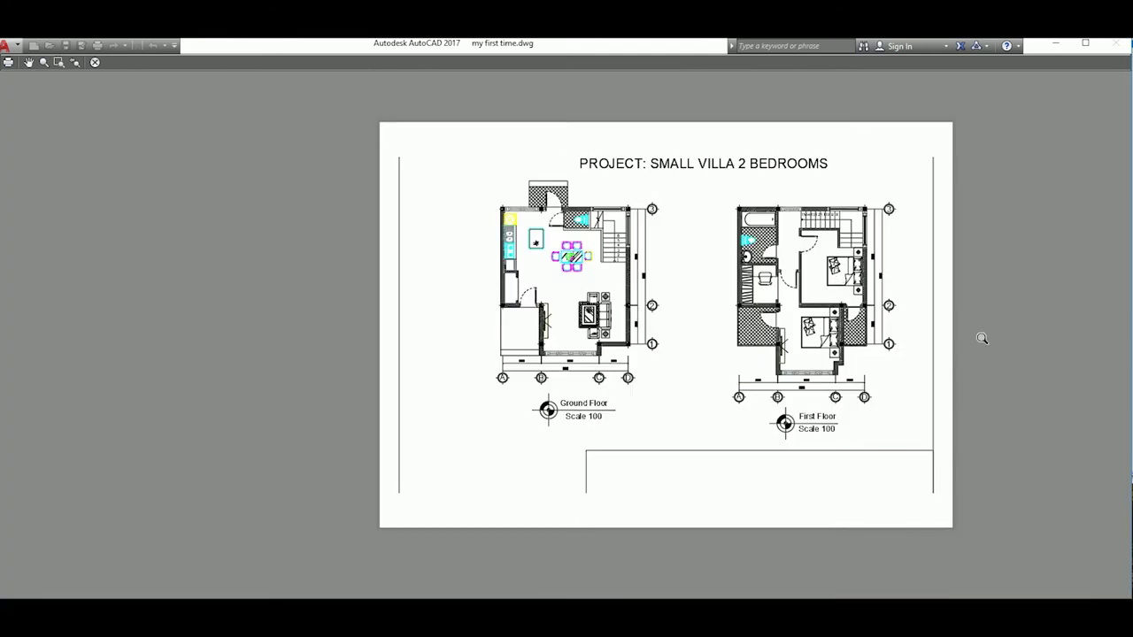
key("Escape")
Apply the monochrome.ctb plot style to all layouts and re-pick the plot window.
left_click(720, 185)
left_click(705, 255)
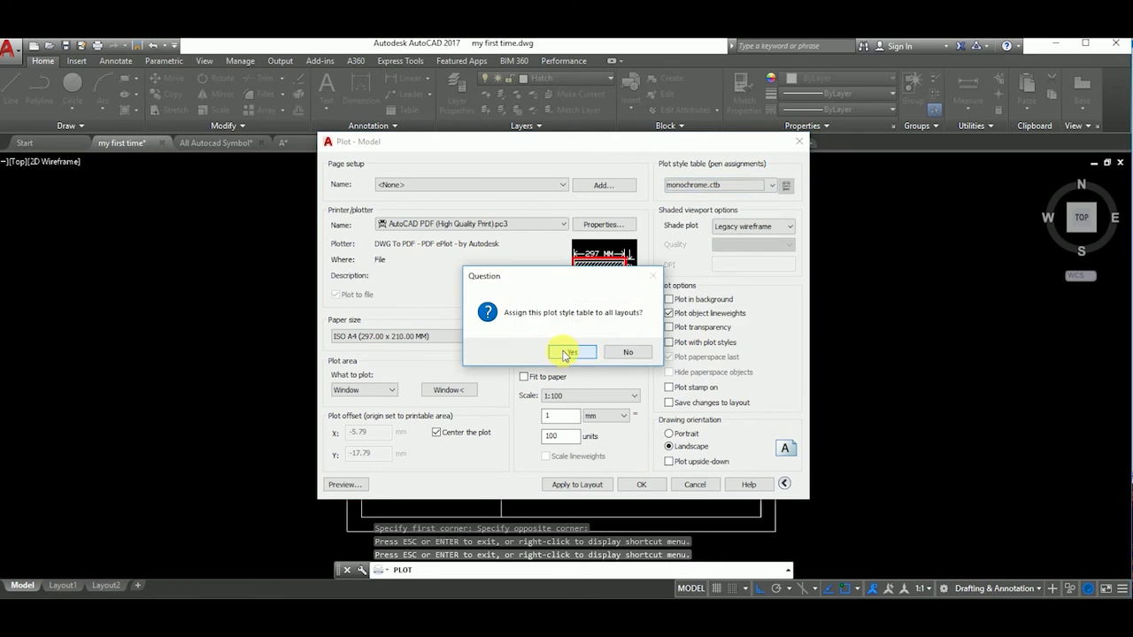
left_click(567, 351)
left_click(448, 389)
left_click(357, 239)
left_click(772, 524)
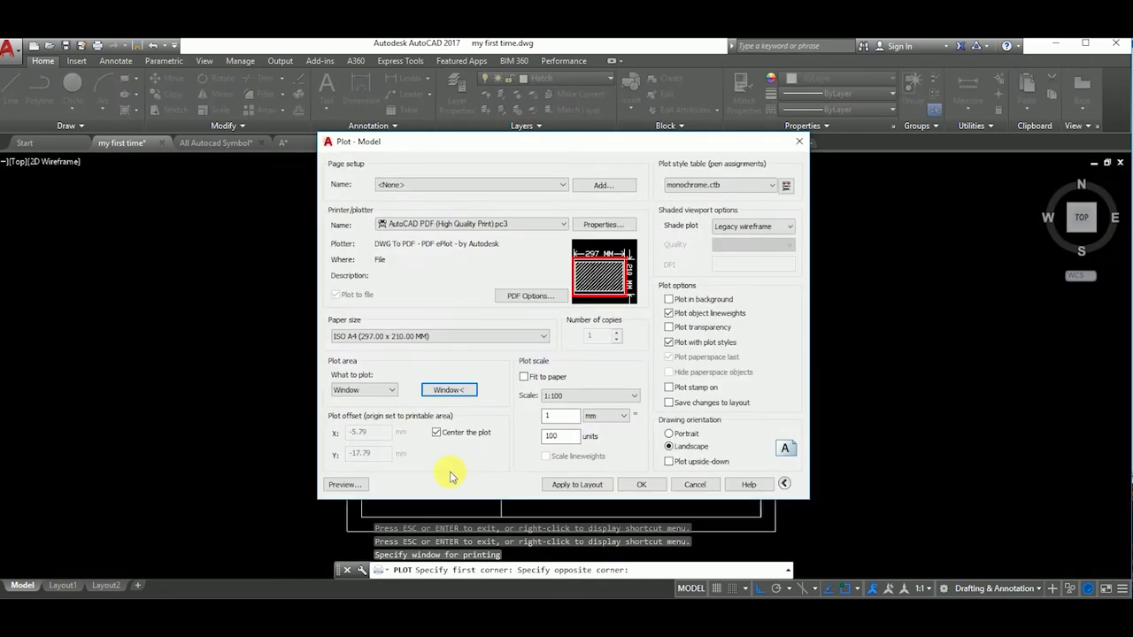
Preview the black-and-white plot and bring up its options menu.
left_click(342, 481)
scroll(478, 305, "up", 5)
scroll(404, 316, "up", 3)
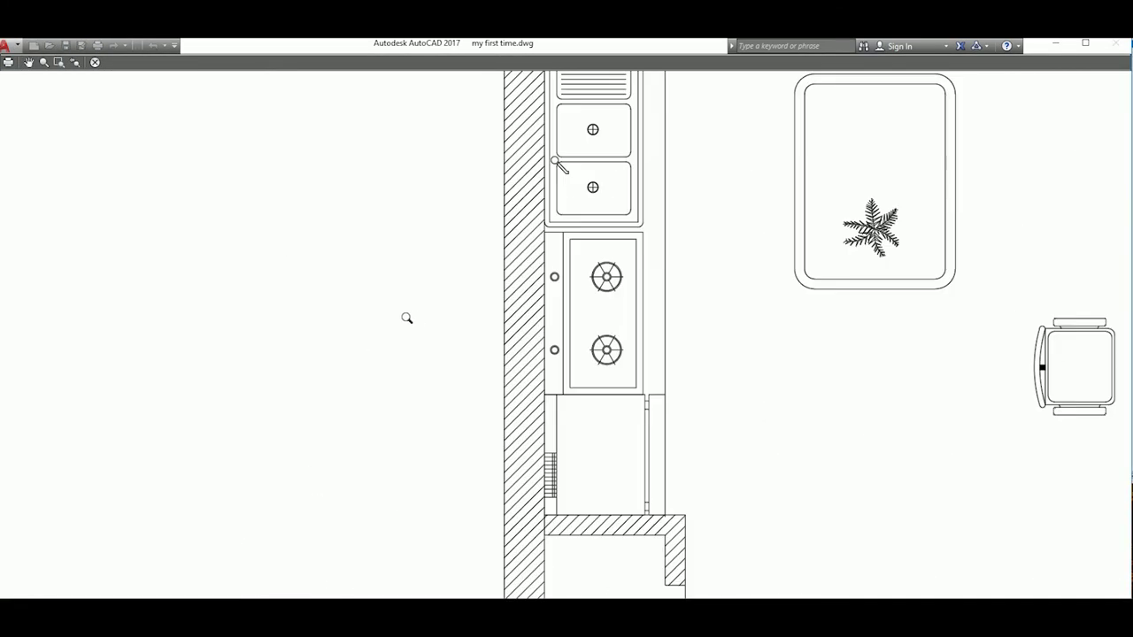
scroll(405, 316, "down", 8)
scroll(599, 352, "down", 3)
right_click(598, 352)
Plot the sheet and save it as 'my first time-Model.pdf' on the Desktop.
left_click(629, 378)
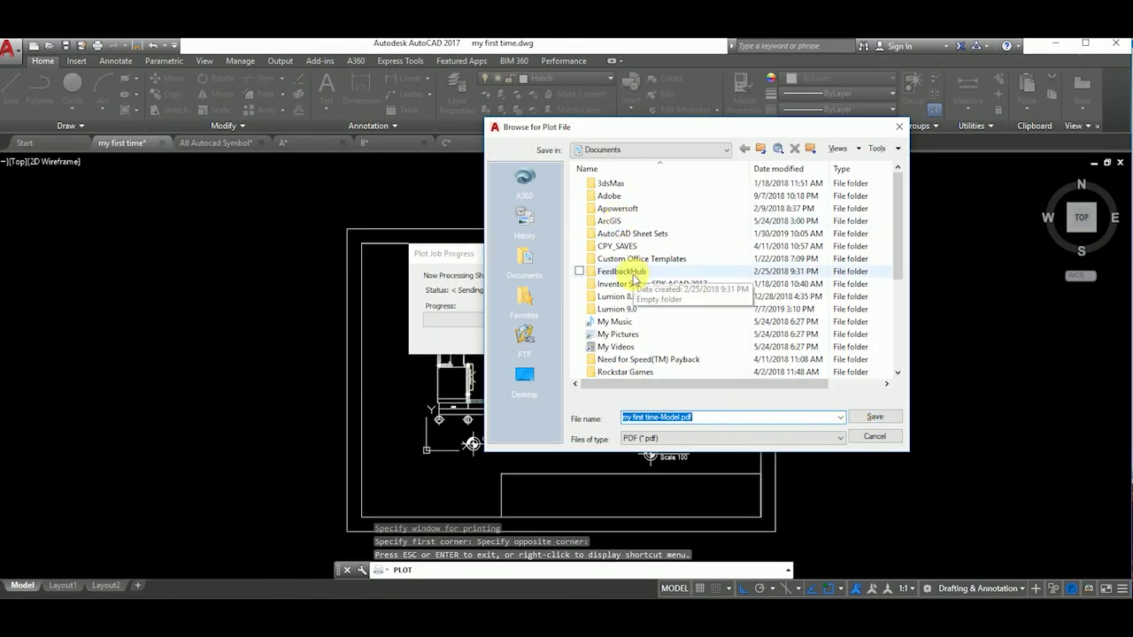
scroll(630, 266, "down", 1)
scroll(638, 310, "down", 2)
scroll(641, 336, "down", 2)
scroll(641, 337, "up", 5)
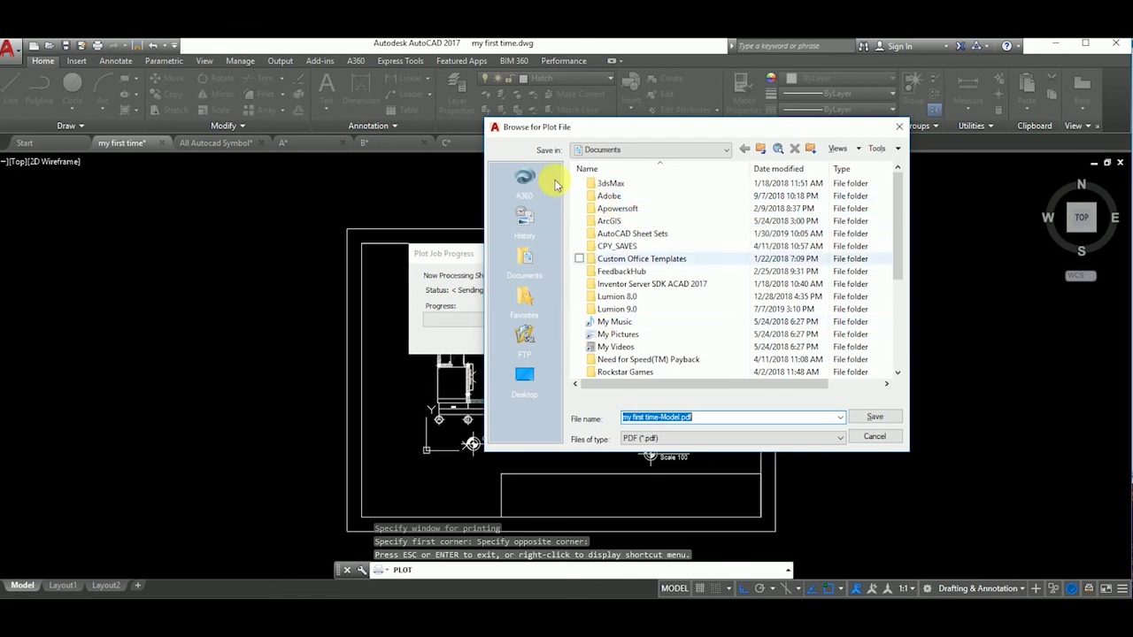
left_click(524, 376)
scroll(673, 265, "down", 3)
key("Return")
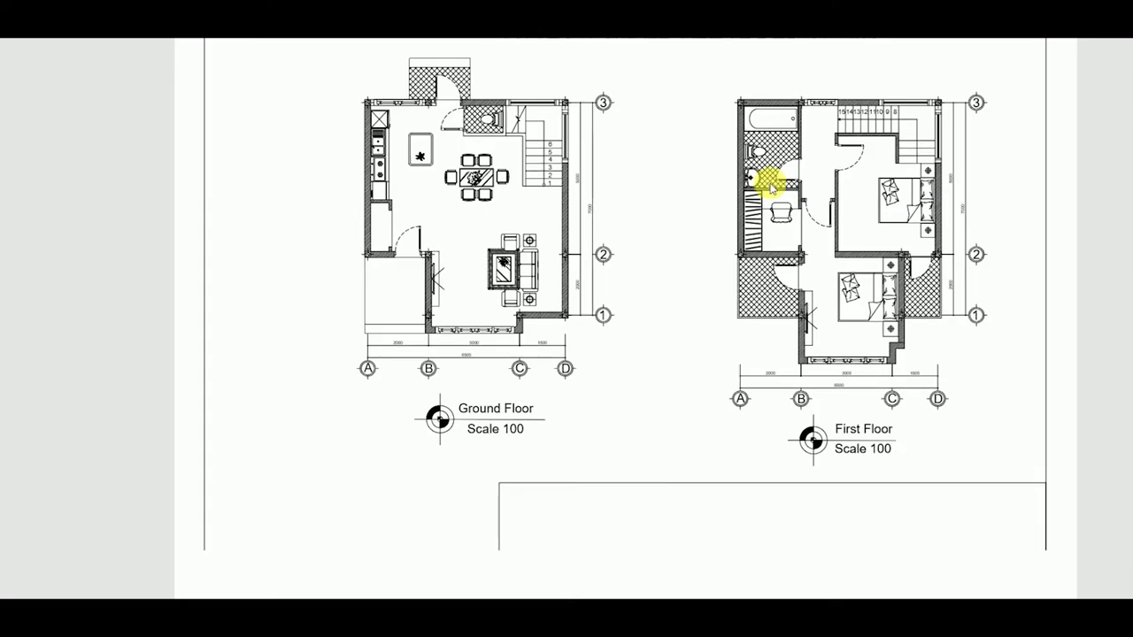